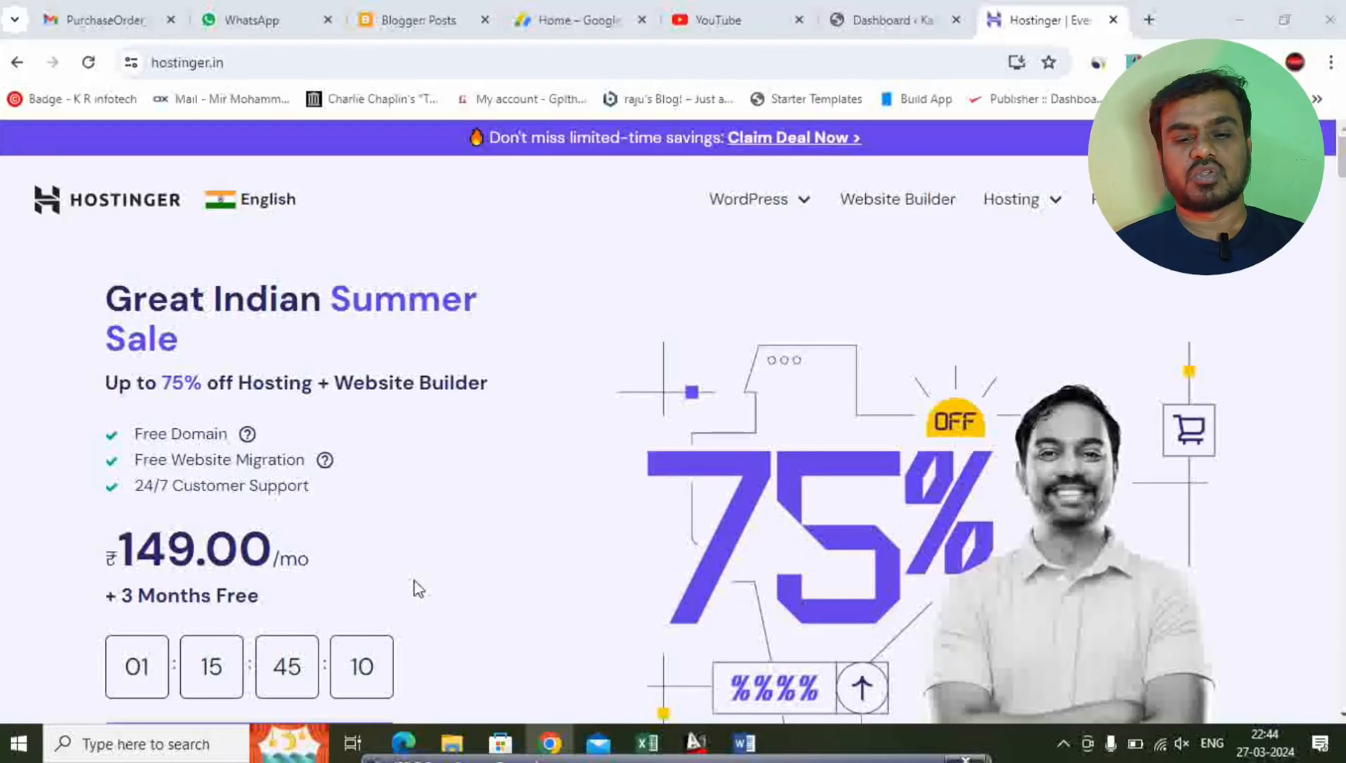
- Review the Hostinger hosting plans and choose the Premium plan
scroll(416, 585, down, 10)
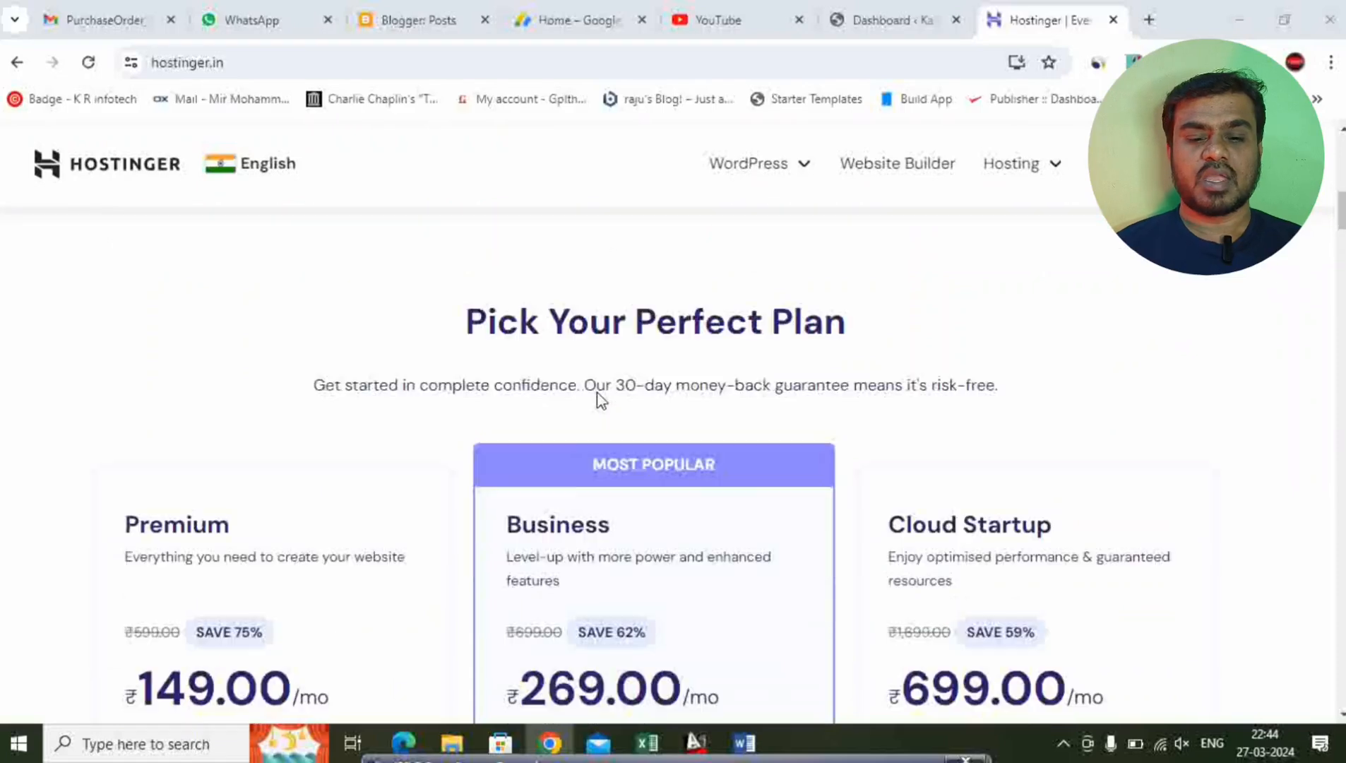
scroll(596, 398, down, 4)
scroll(432, 469, up, 3)
scroll(764, 526, down, 1)
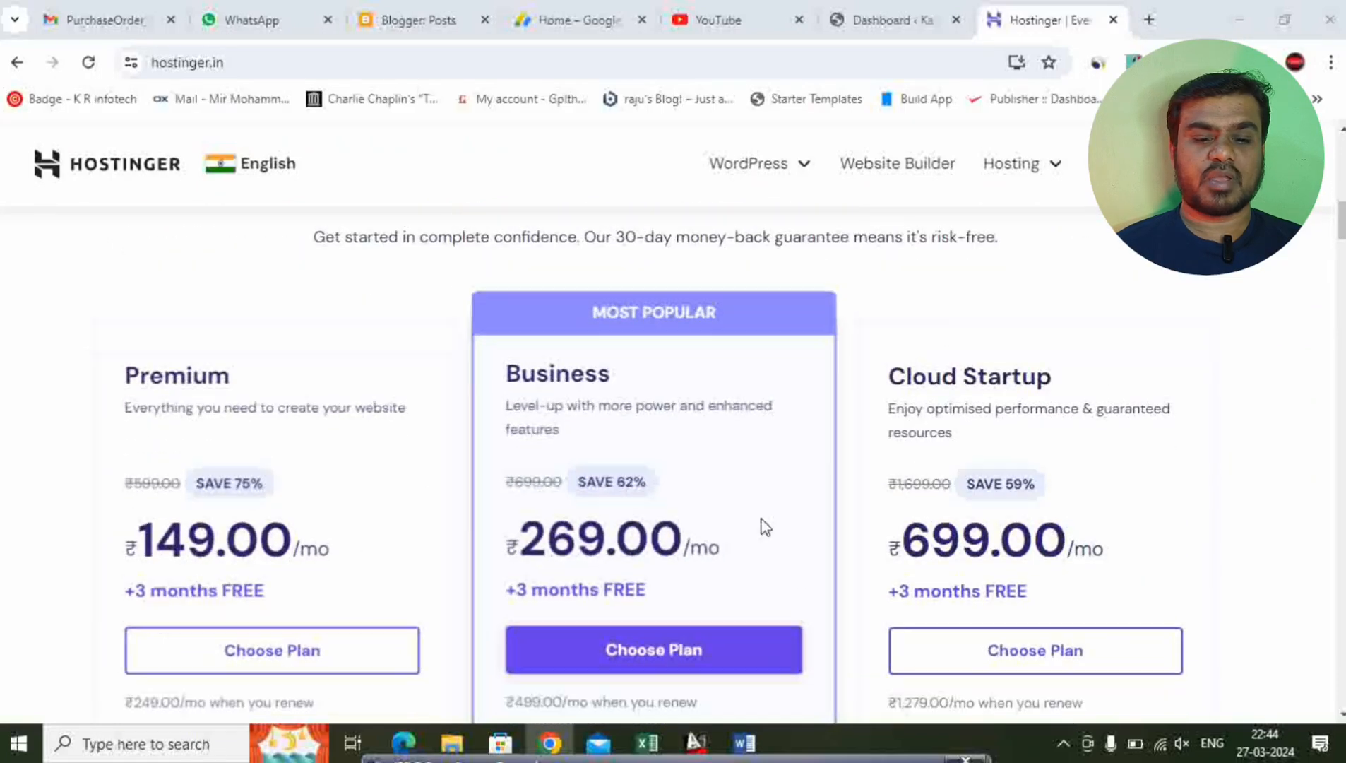
scroll(765, 526, down, 2)
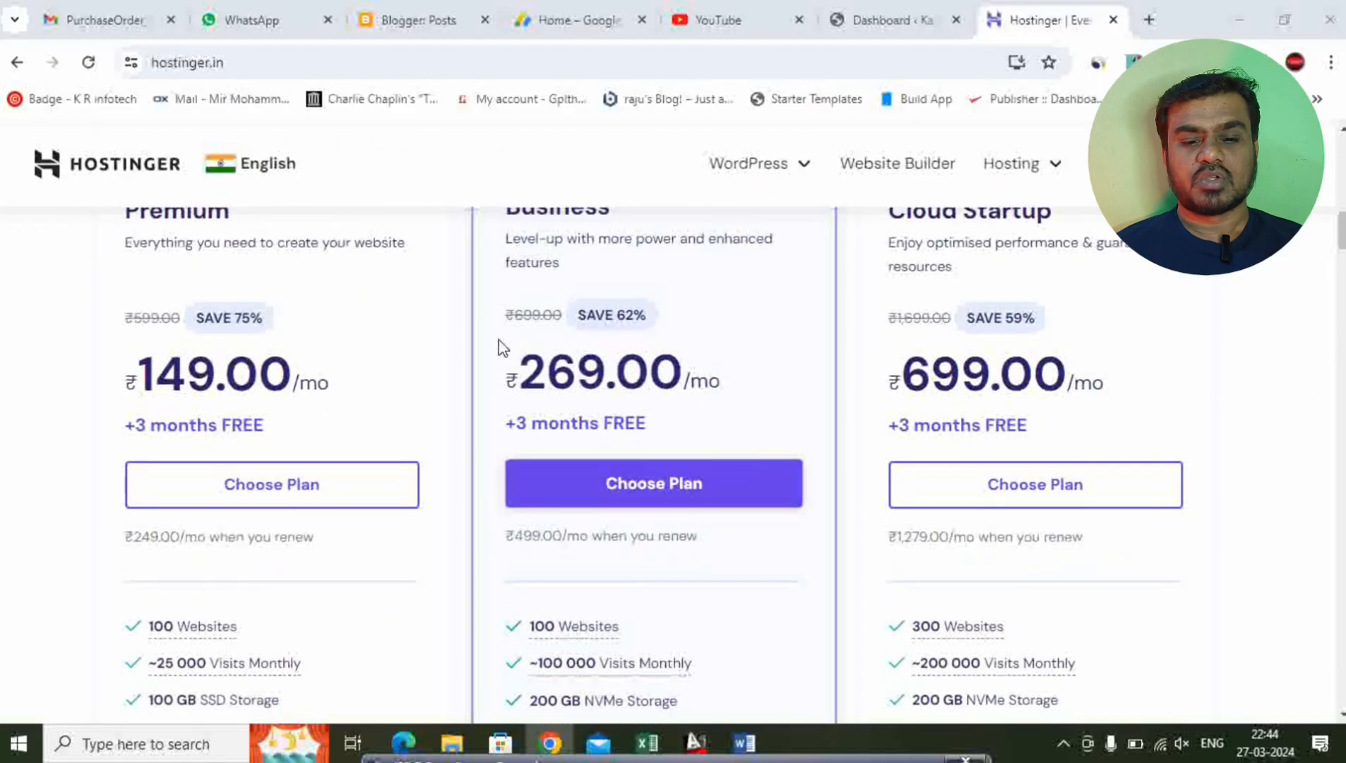
scroll(480, 343, down, 3)
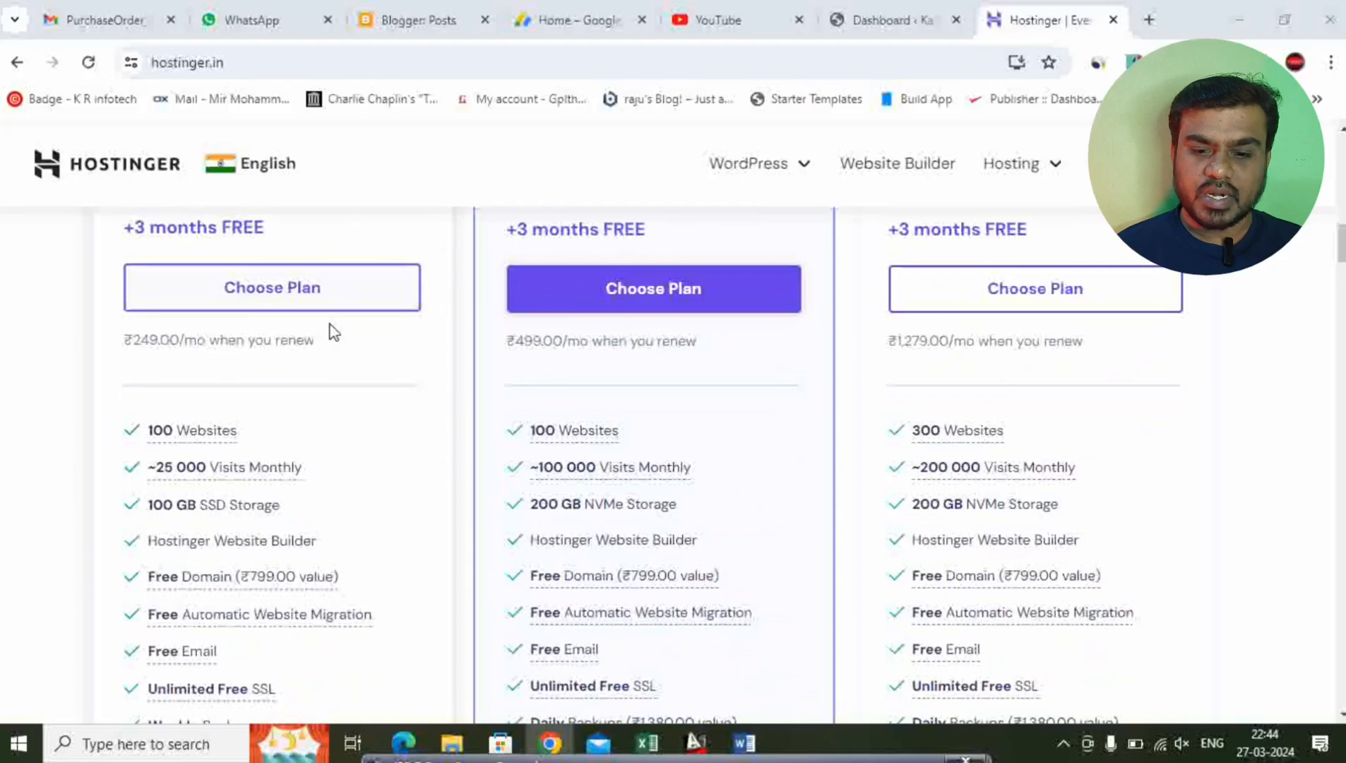
click(340, 303)
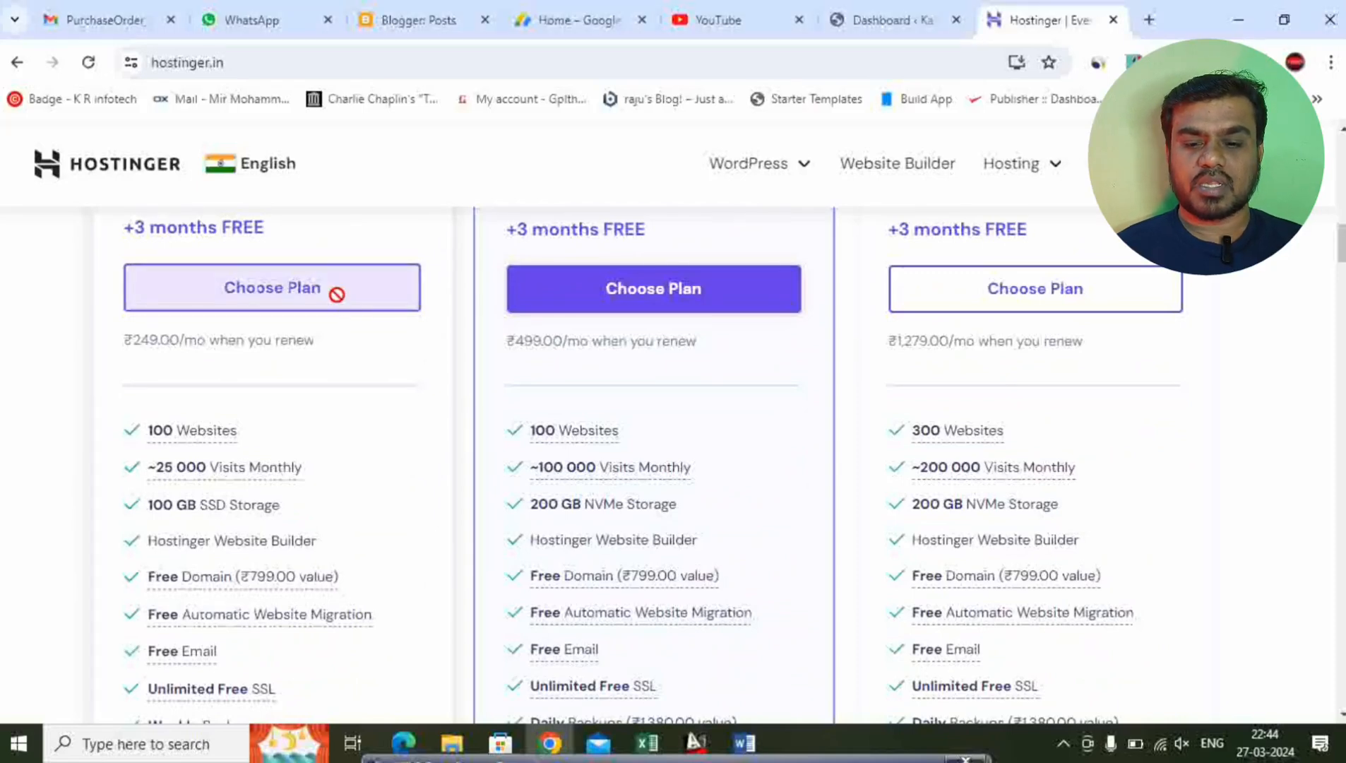
scroll(333, 339, up, 4)
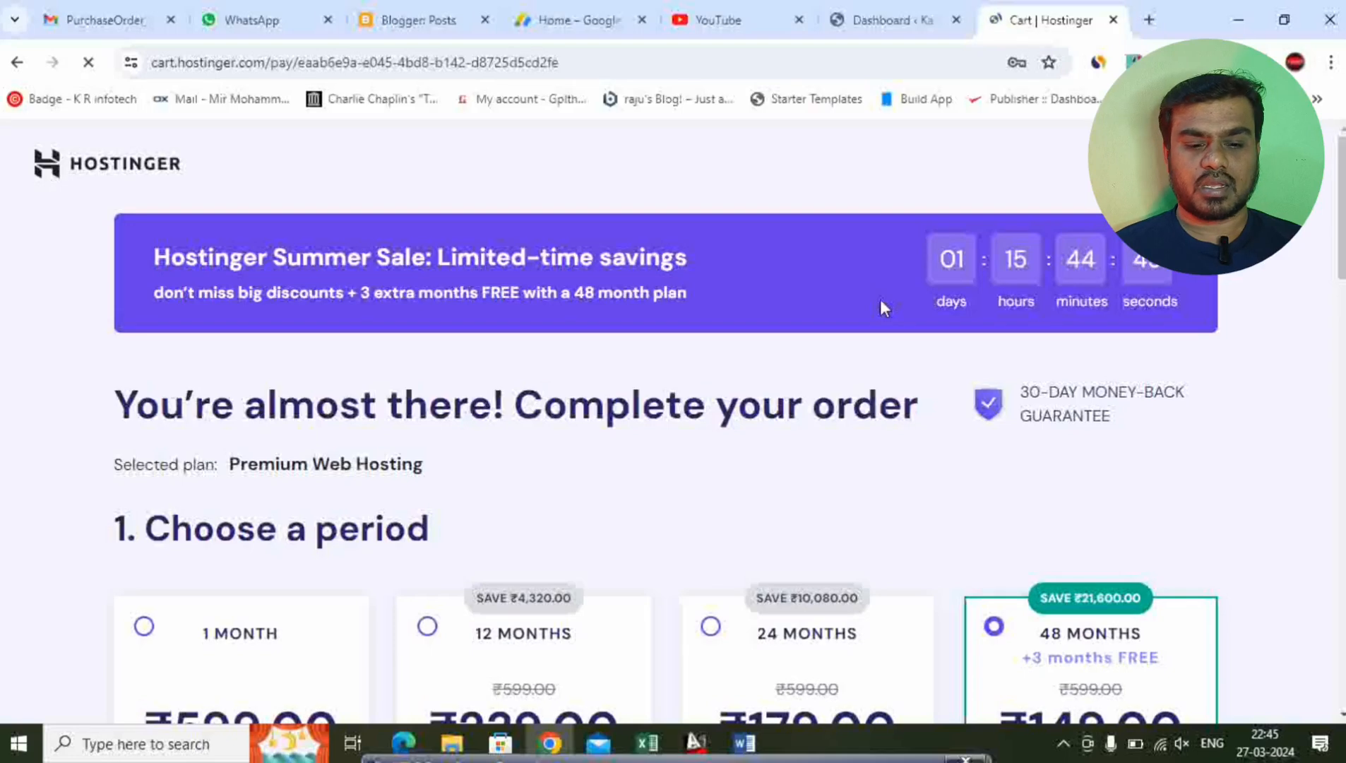
- Select the 12-month period for Premium Web Hosting and review the account, payment and total sections of the order
scroll(881, 311, down, 4)
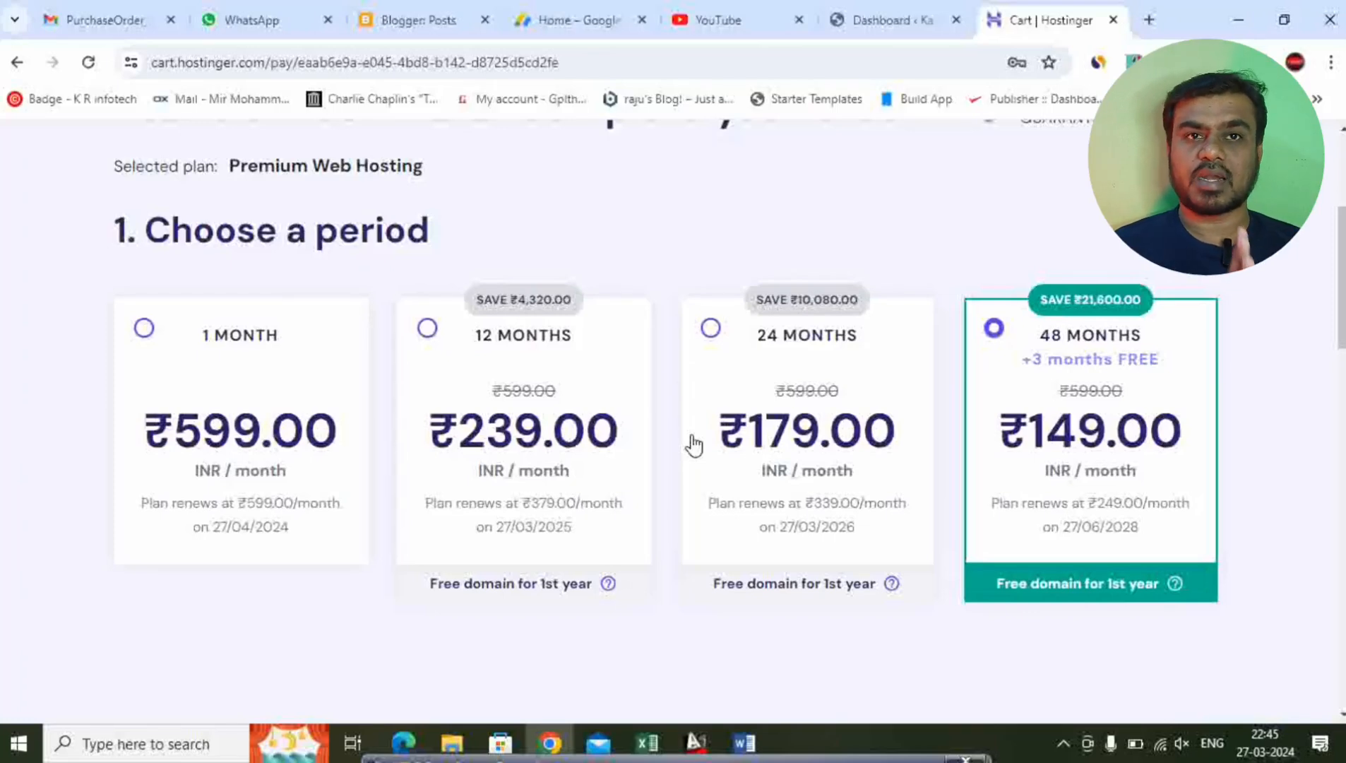
click(430, 329)
scroll(710, 373, down, 7)
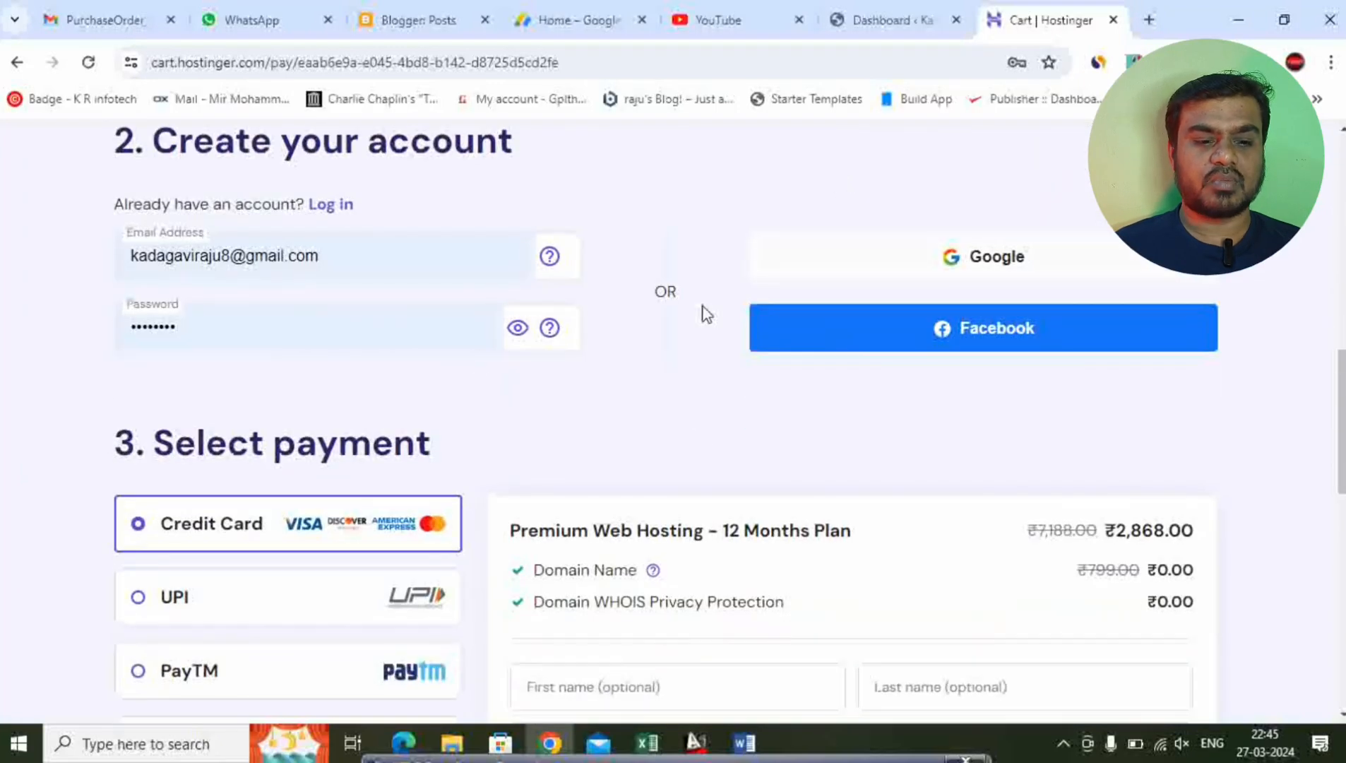
scroll(756, 432, down, 4)
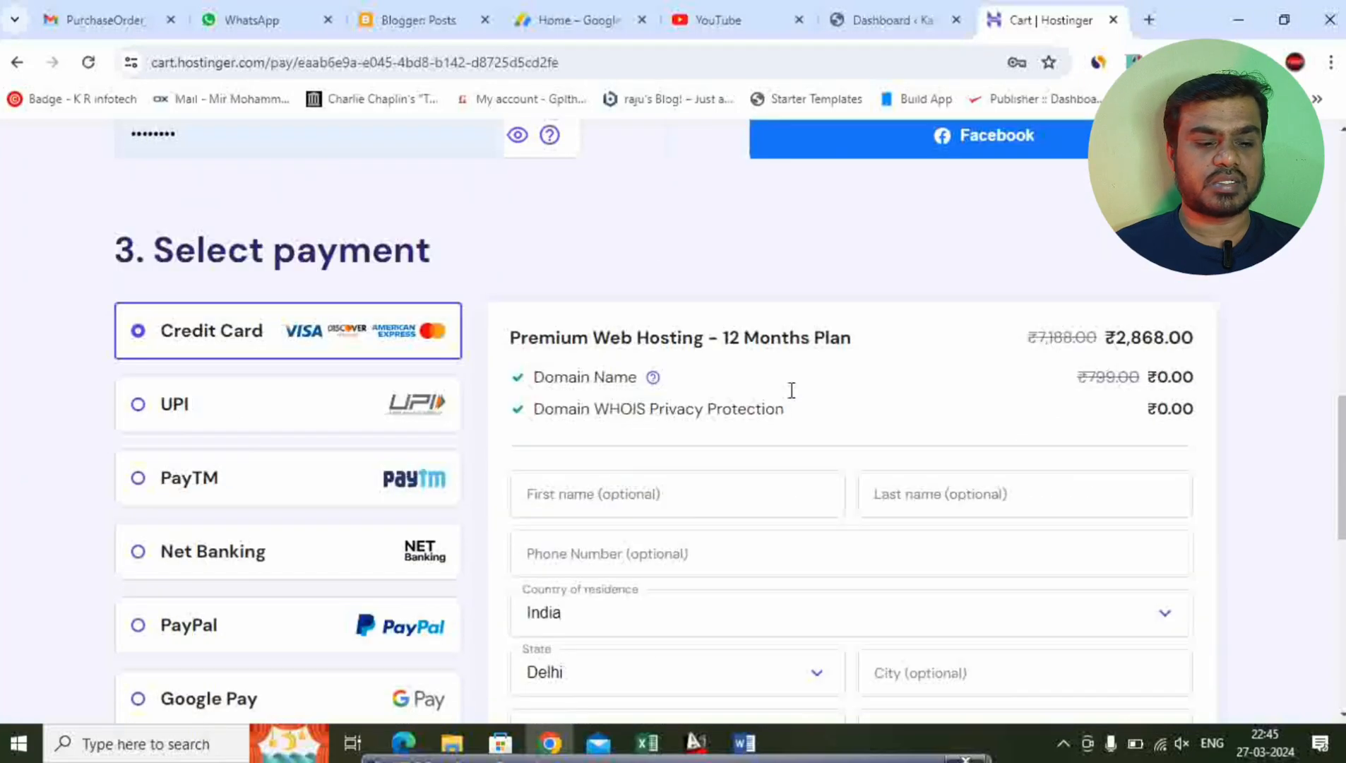
scroll(1168, 369, down, 5)
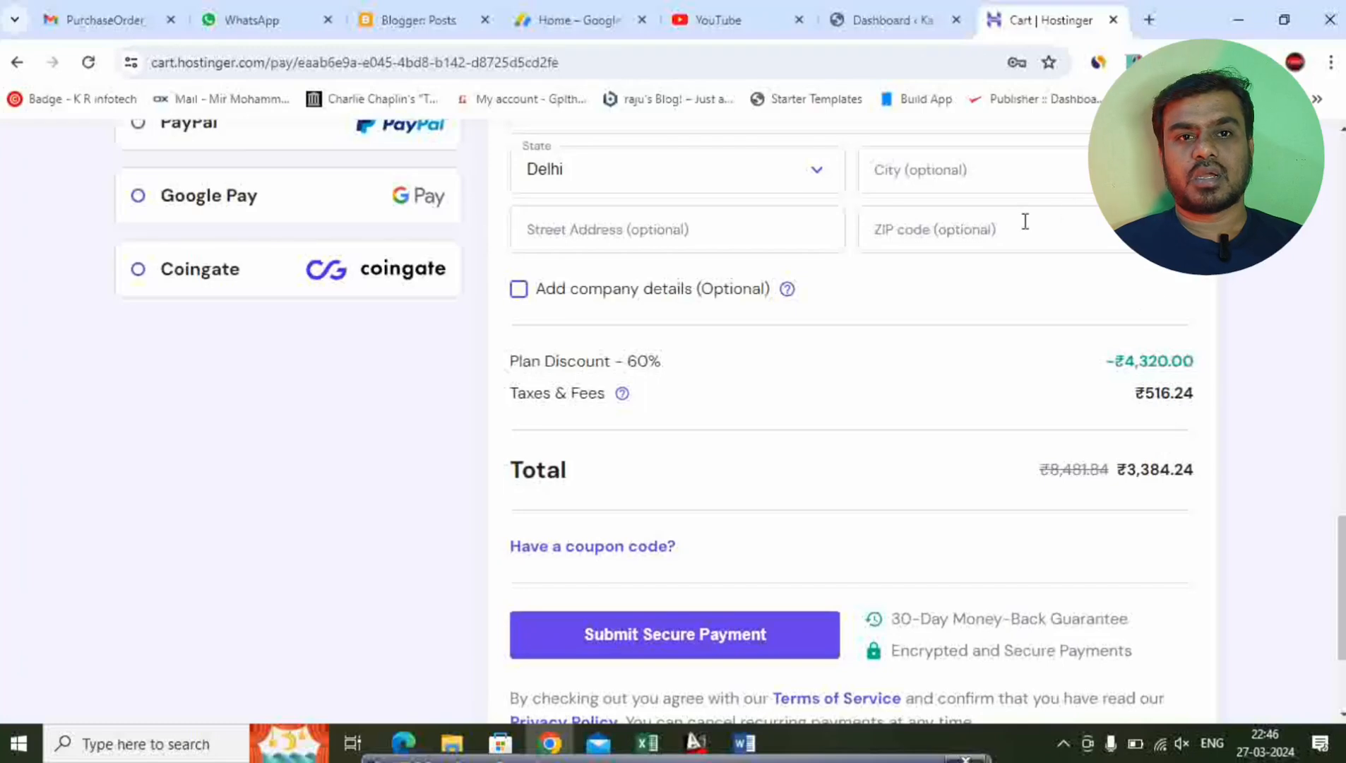
- Switch to the WordPress admin of blog.techyapple.com and view its installed themes
click(886, 19)
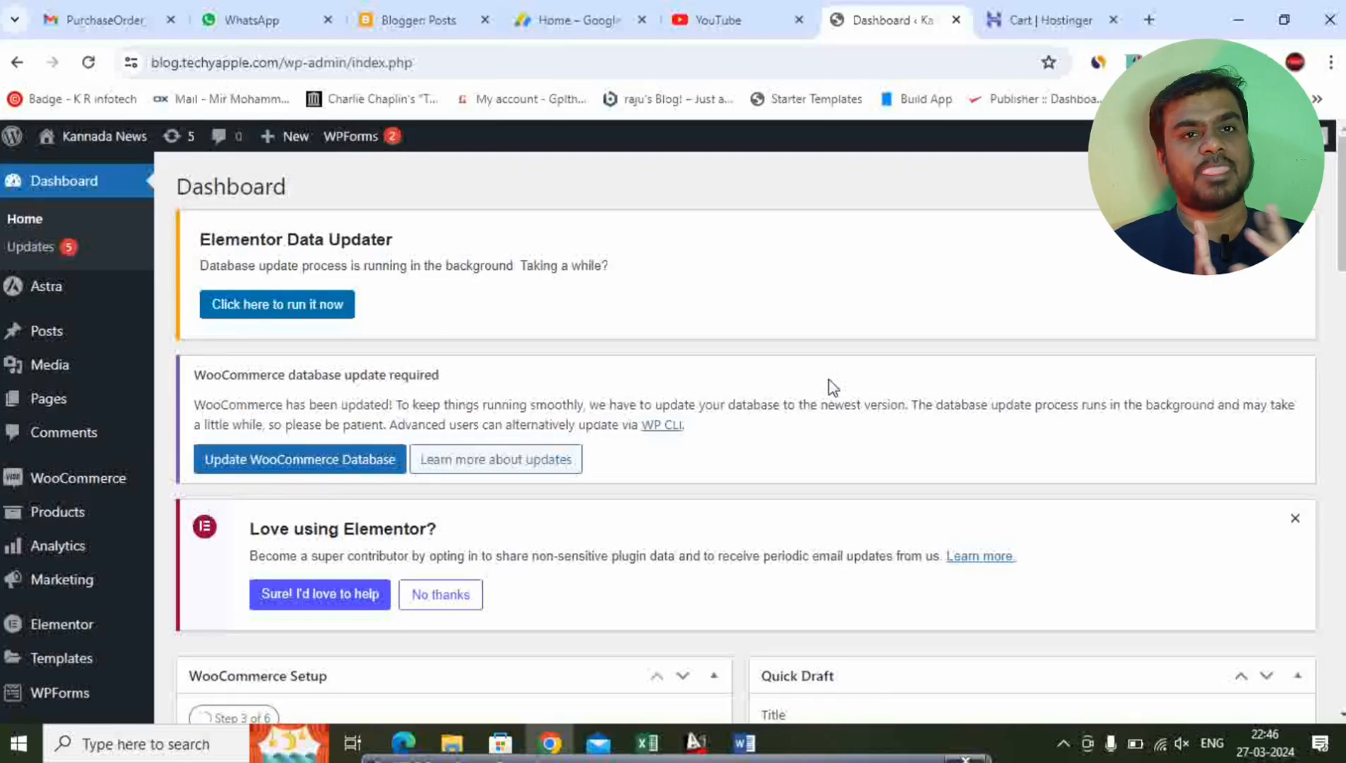
scroll(190, 497, down, 3)
mouse_move(156, 543)
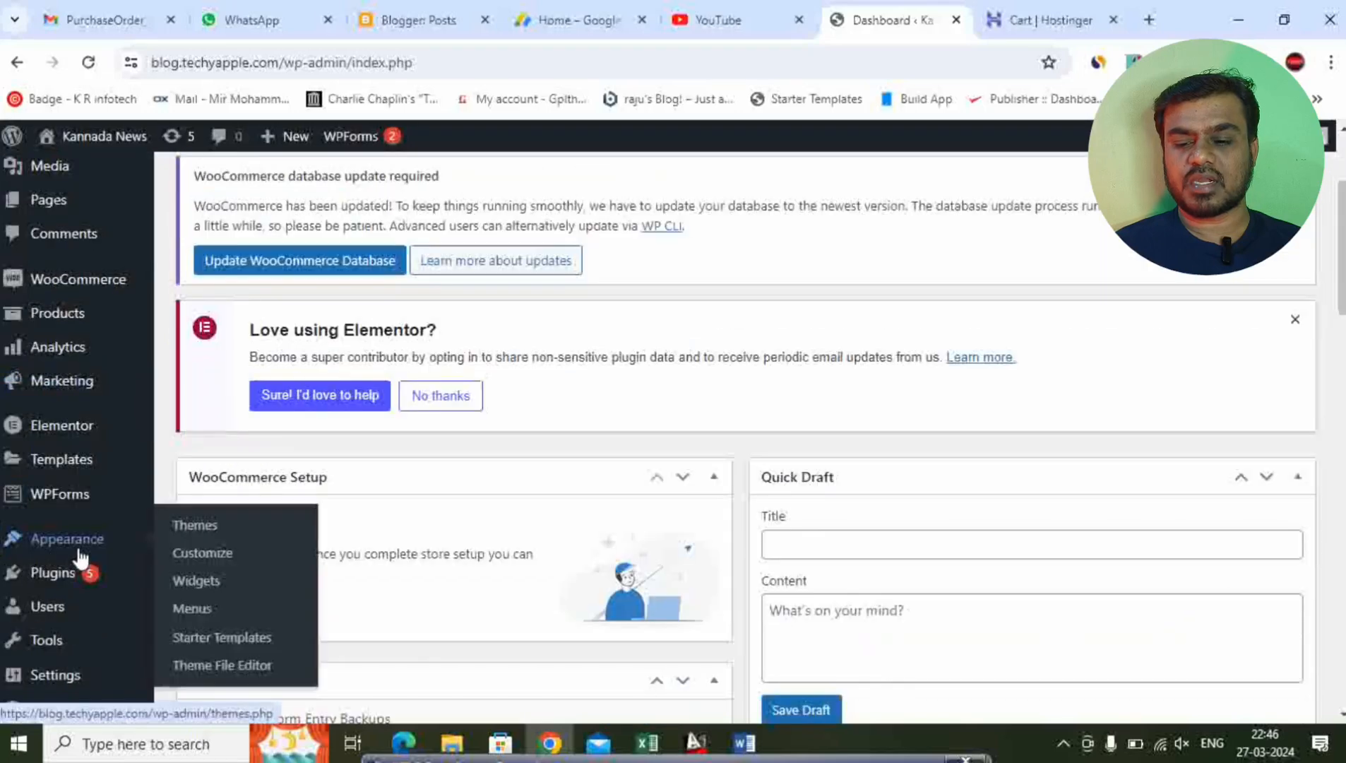
click(205, 530)
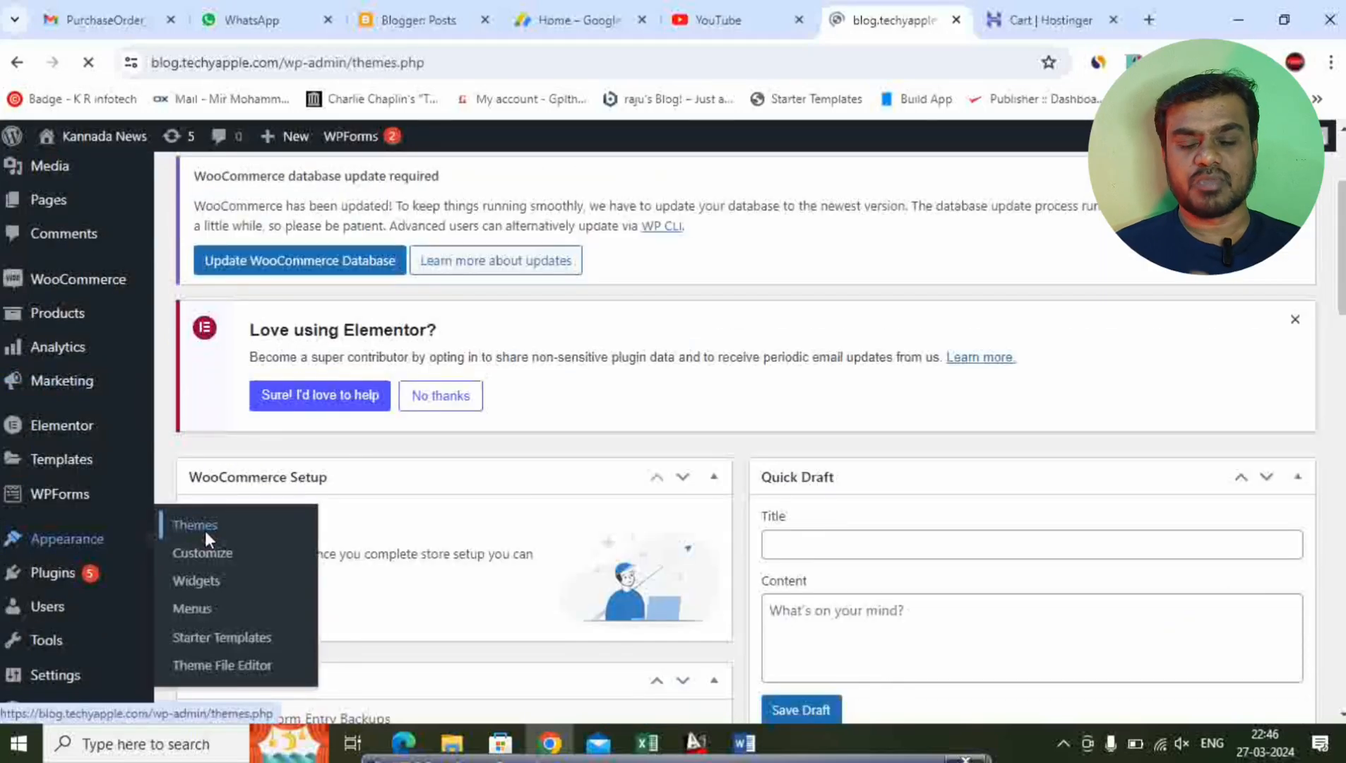
scroll(474, 477, down, 3)
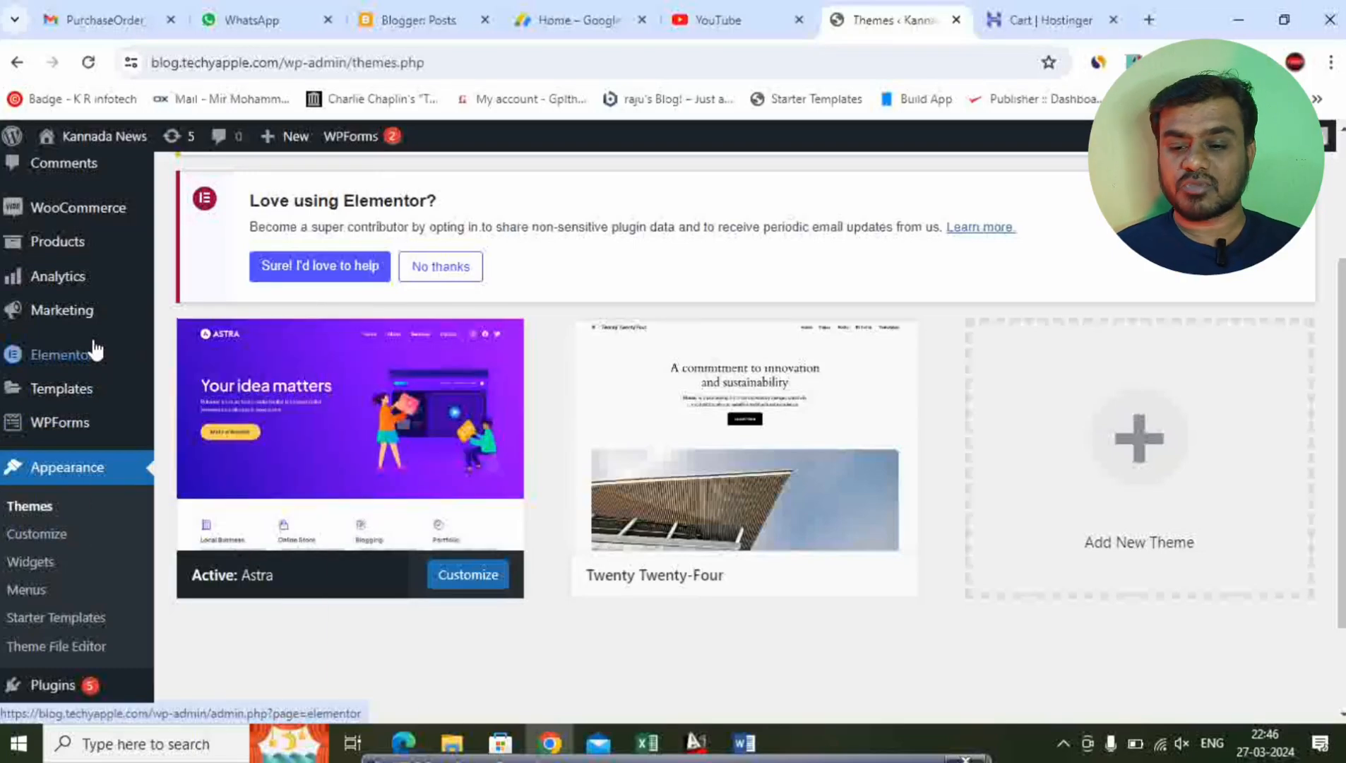
- Open the list of installed plugins and look through it down to WPForms Lite
mouse_move(77, 689)
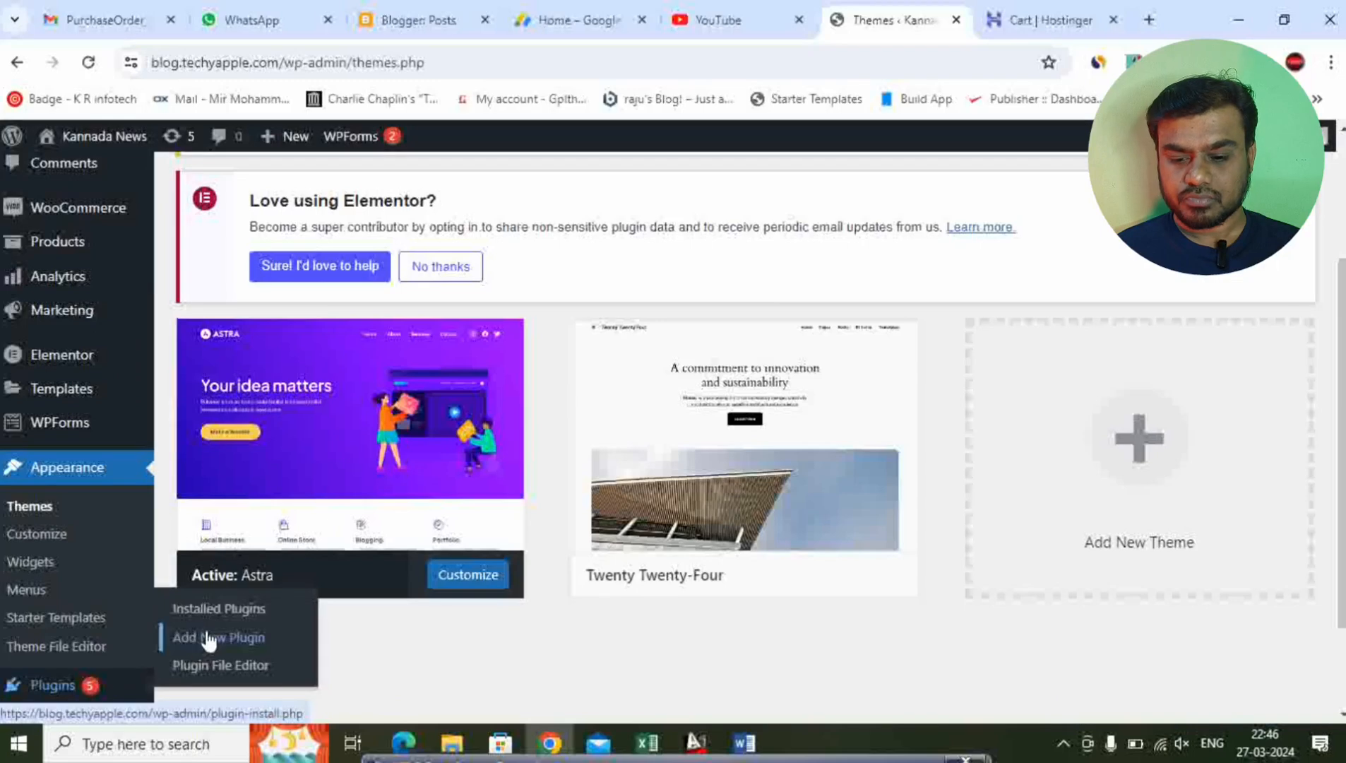
click(184, 611)
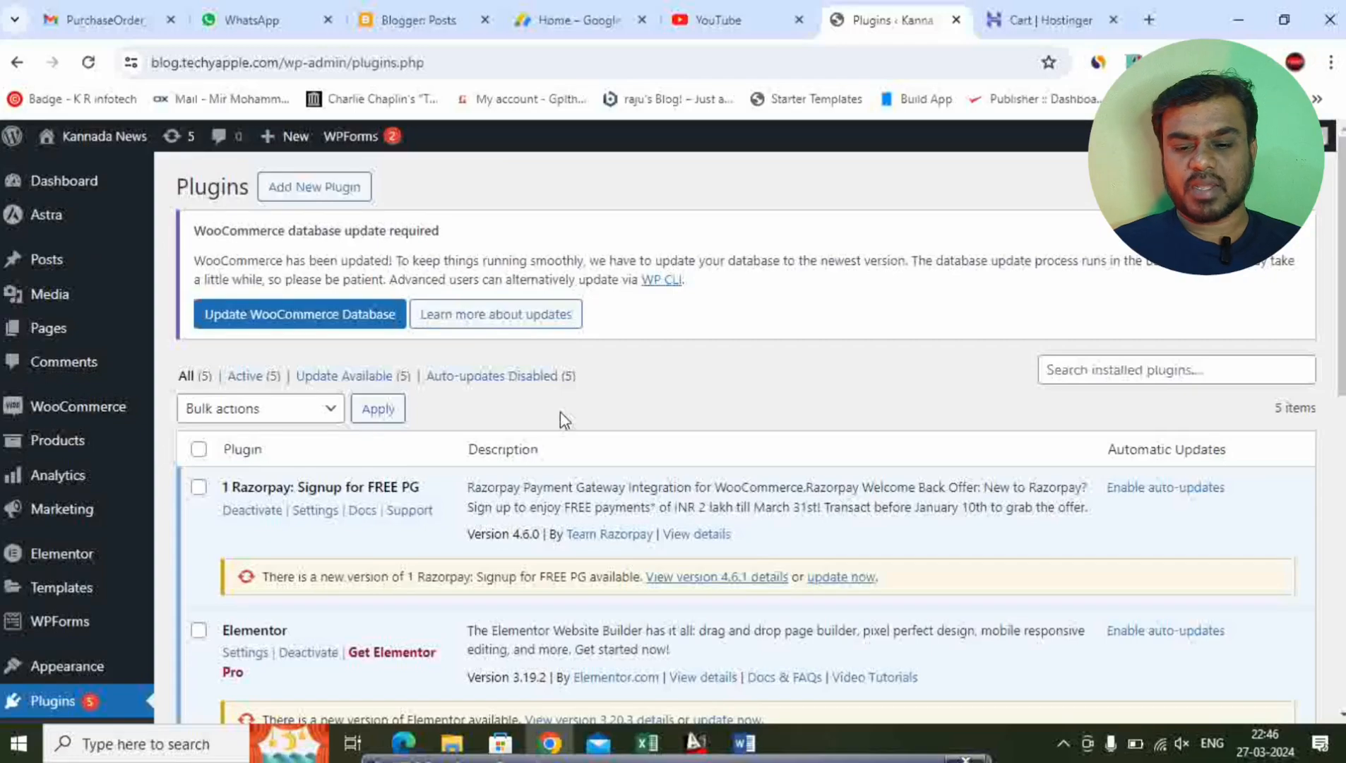
scroll(562, 418, down, 5)
scroll(408, 463, down, 1)
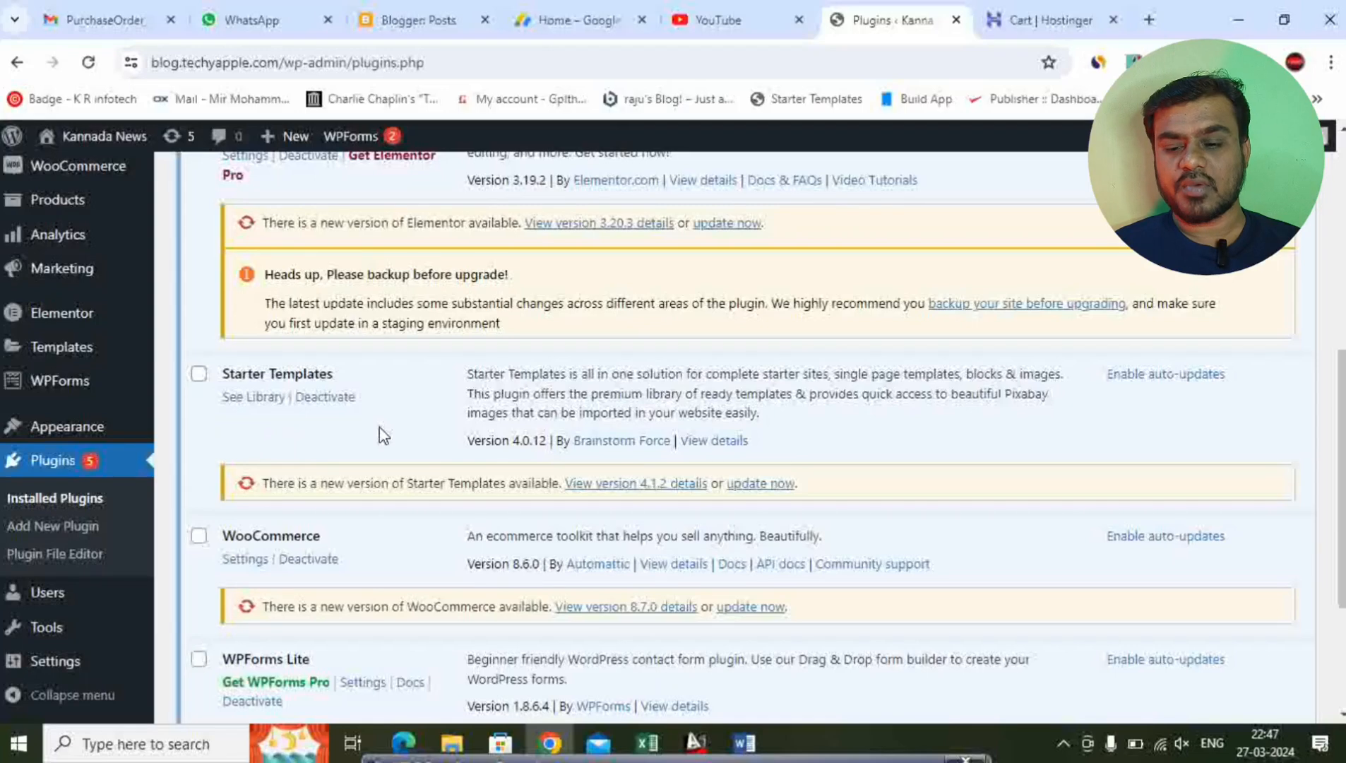
- Open Starter Templates and choose to build the website with the classic templates
mouse_move(127, 422)
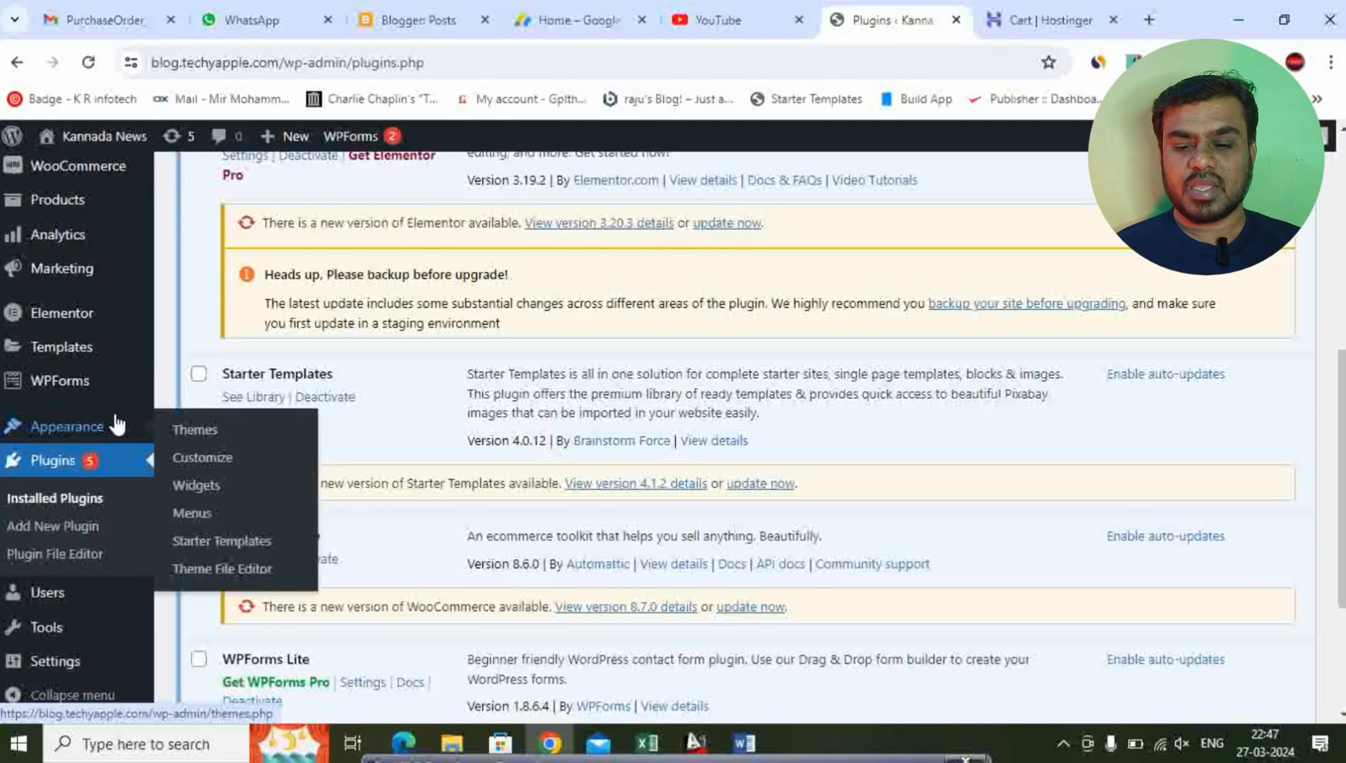
click(226, 546)
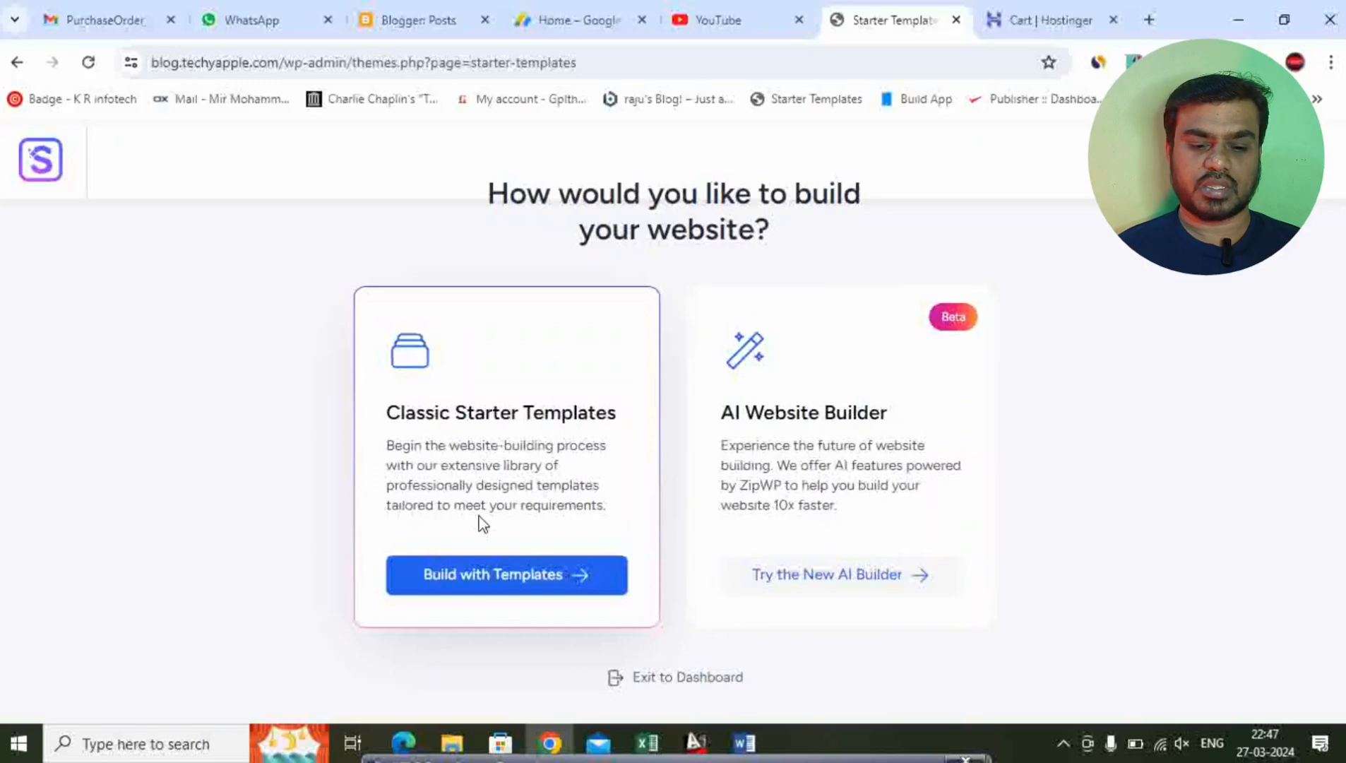
click(479, 580)
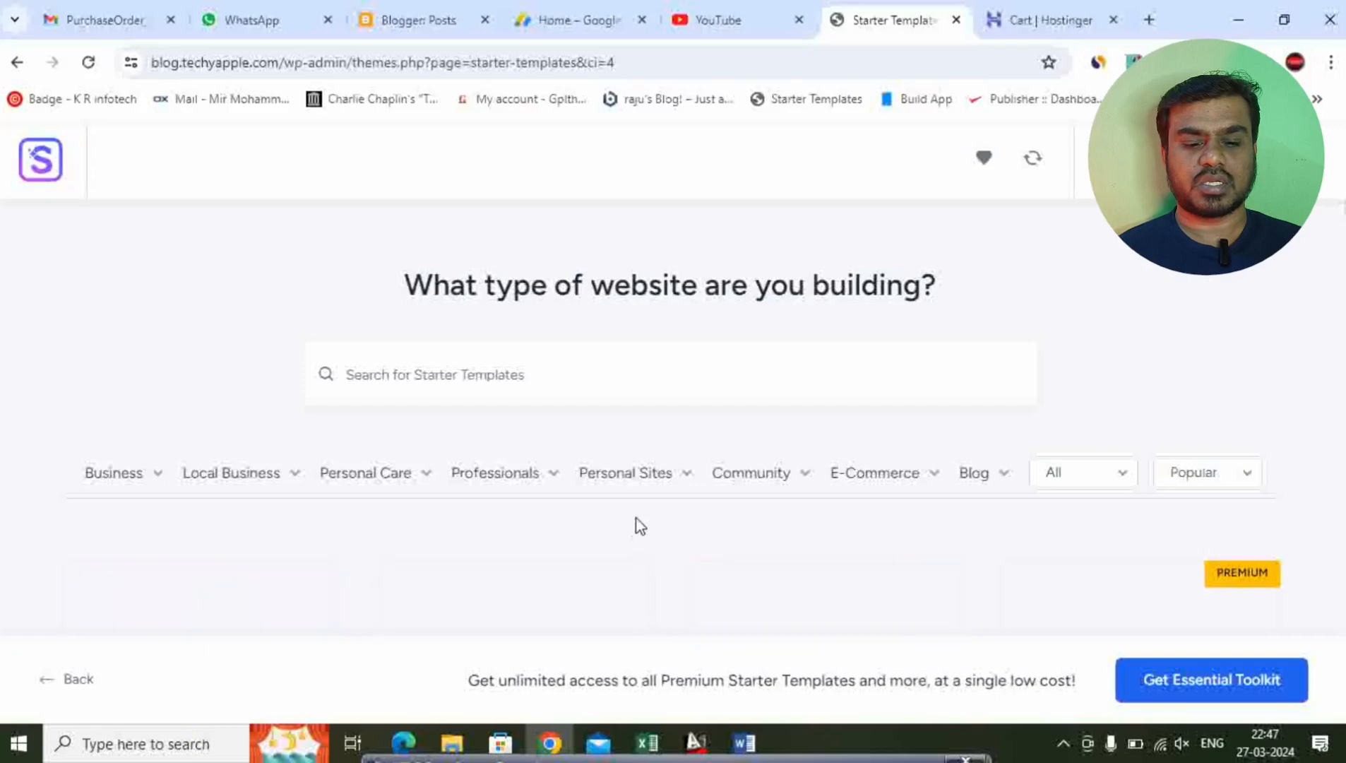
- Browse the starter template library and select the Brandstore template
scroll(699, 543, down, 5)
scroll(699, 543, up, 4)
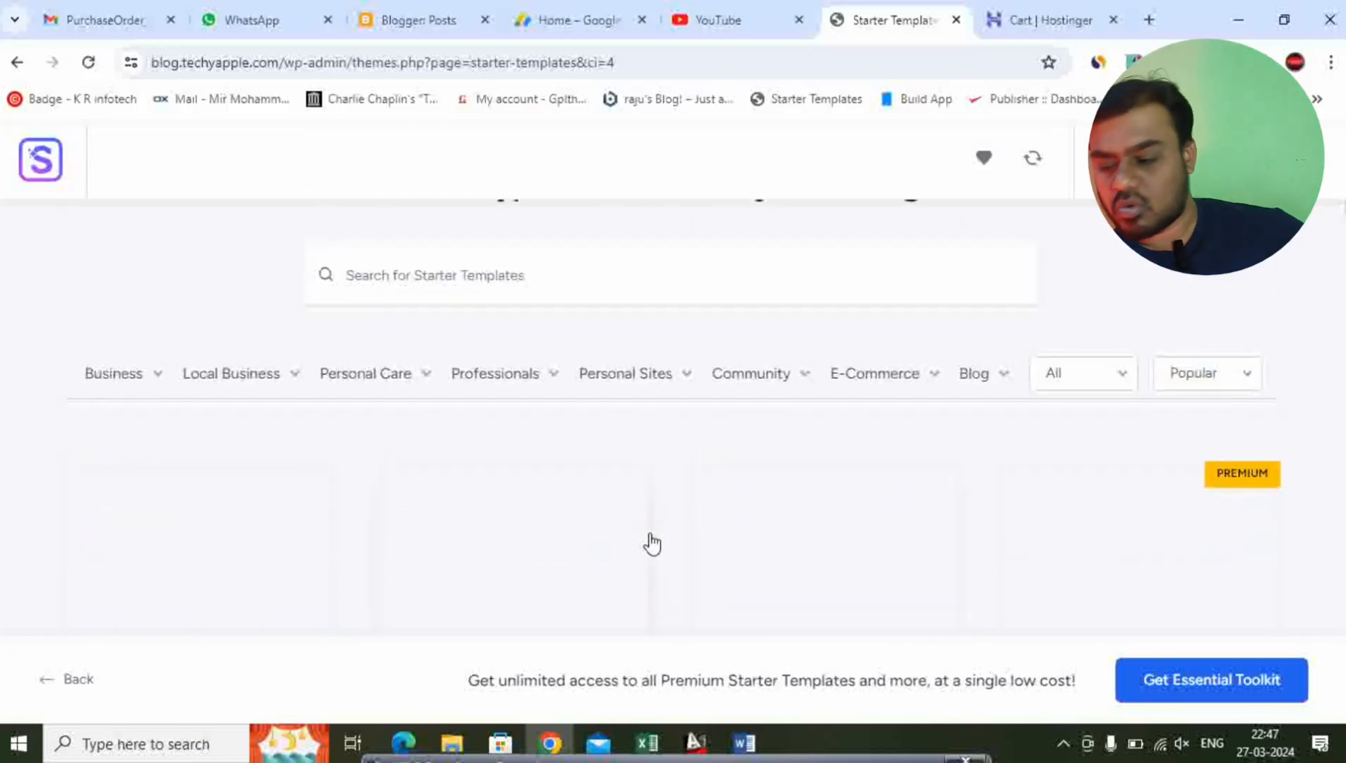
scroll(664, 427, down, 3)
scroll(664, 428, down, 1)
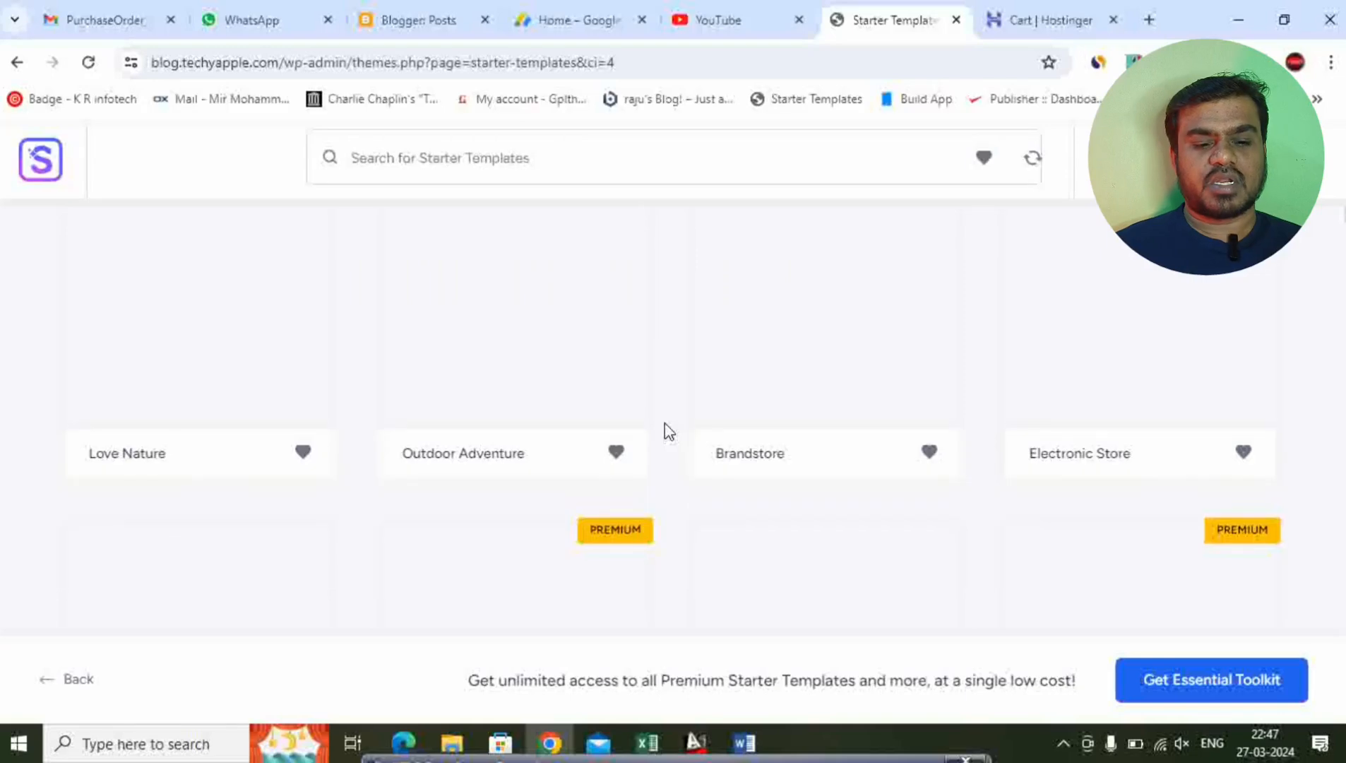
scroll(805, 424, up, 5)
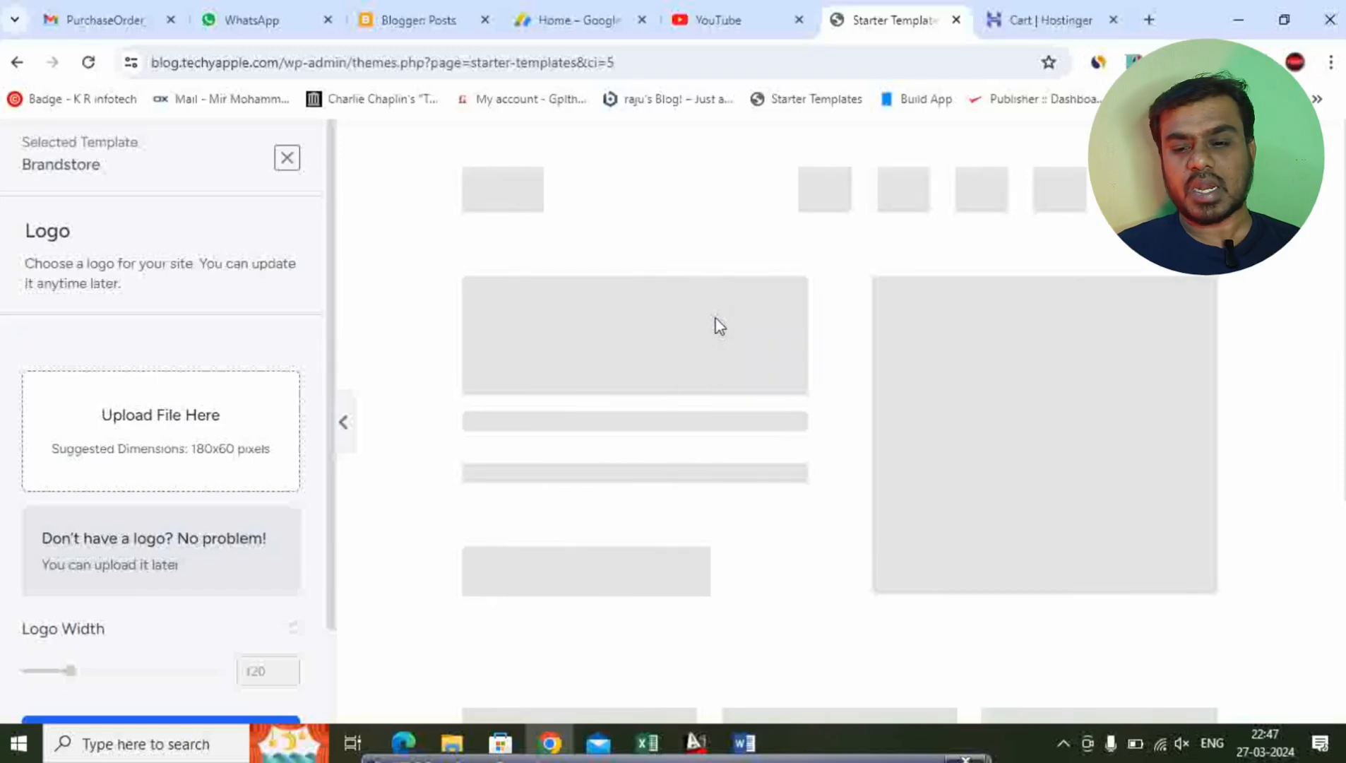
- Import the Brandstore template with its default logo, colors and fonts, skipping the plugin update
scroll(214, 494, down, 2)
click(213, 646)
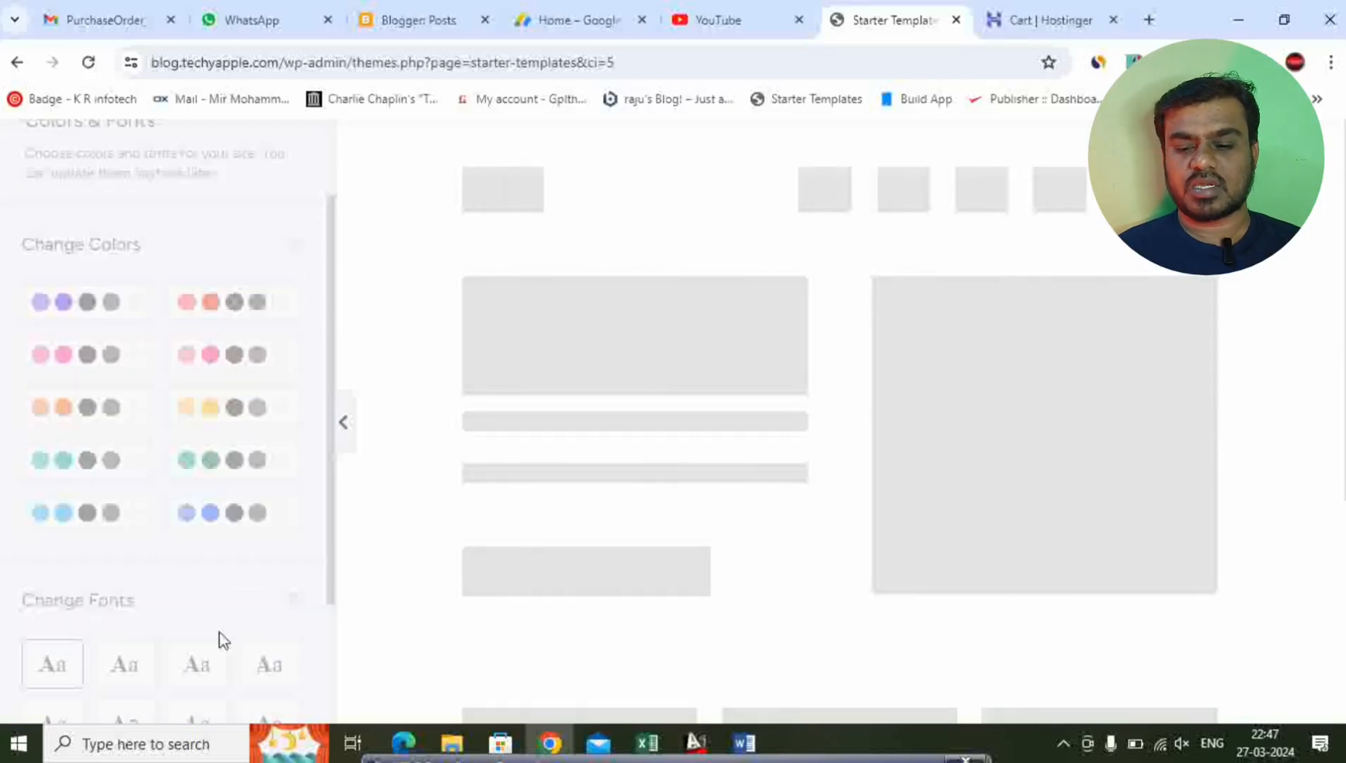
scroll(226, 607, down, 4)
click(202, 627)
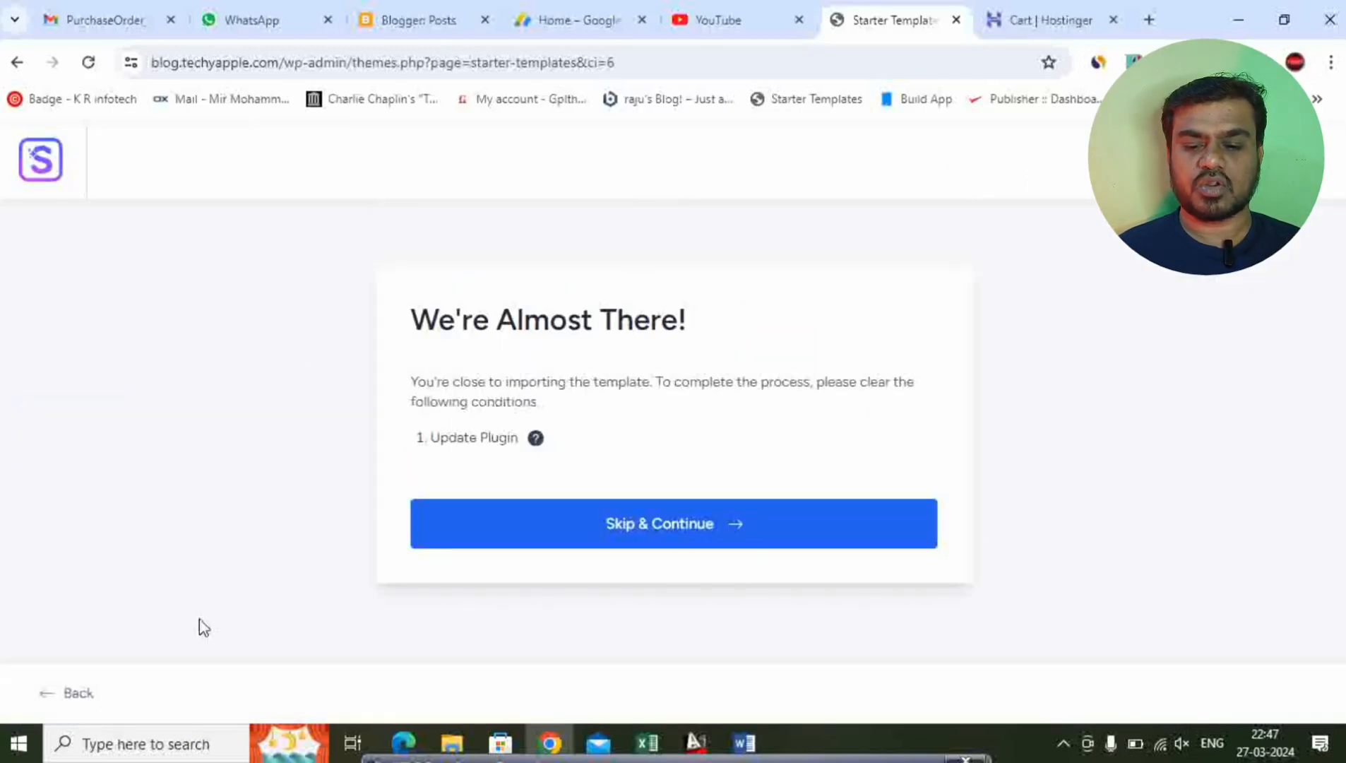
click(618, 523)
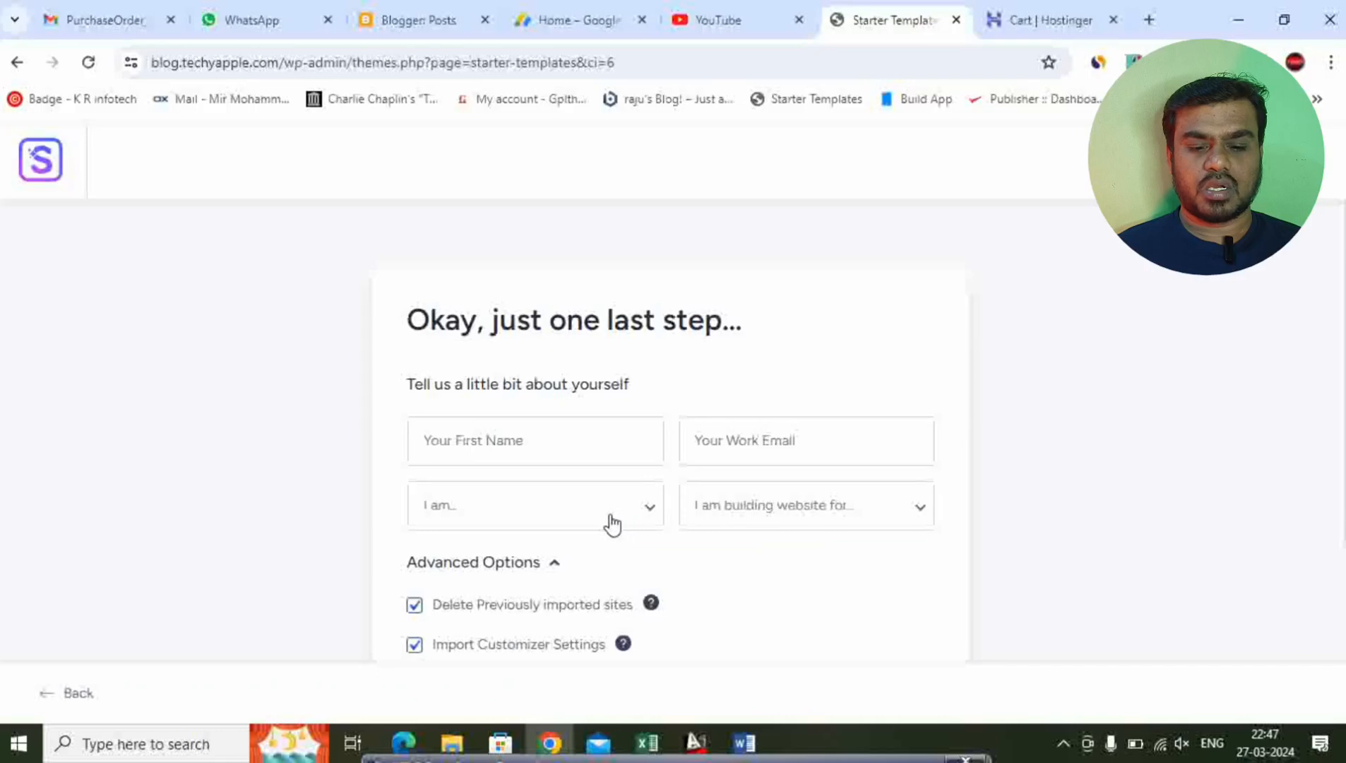
scroll(604, 551, down, 4)
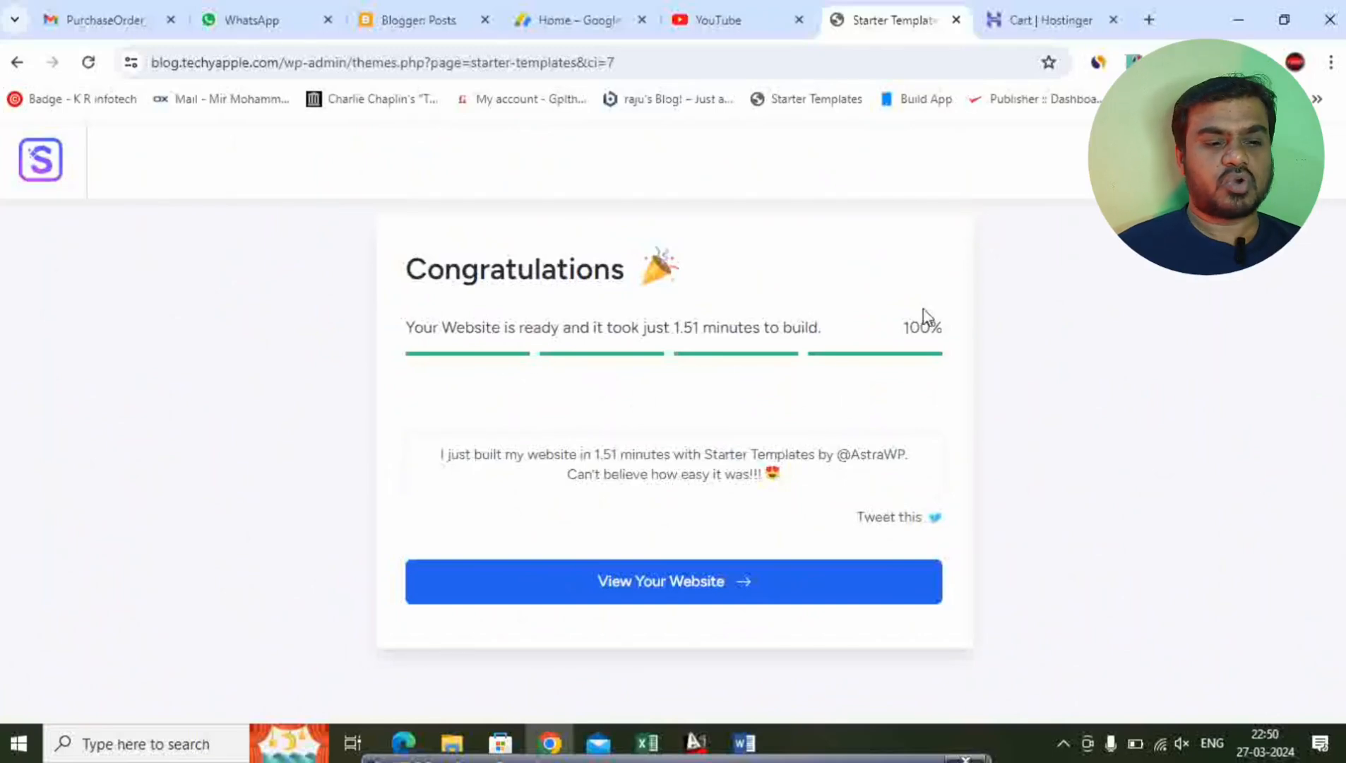
- Exit the template wizard to the dashboard and open blog.techyapple.com in a new browser tab
click(1303, 162)
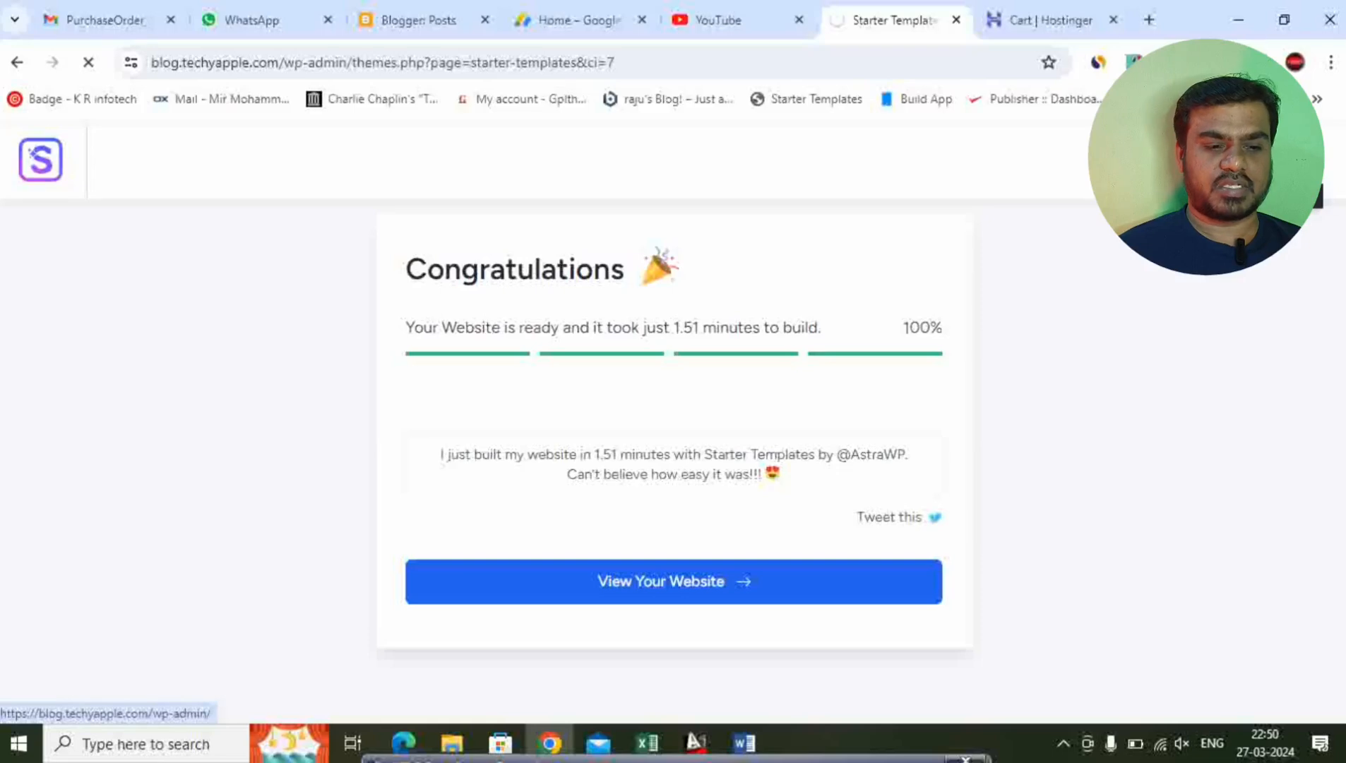
click(1113, 20)
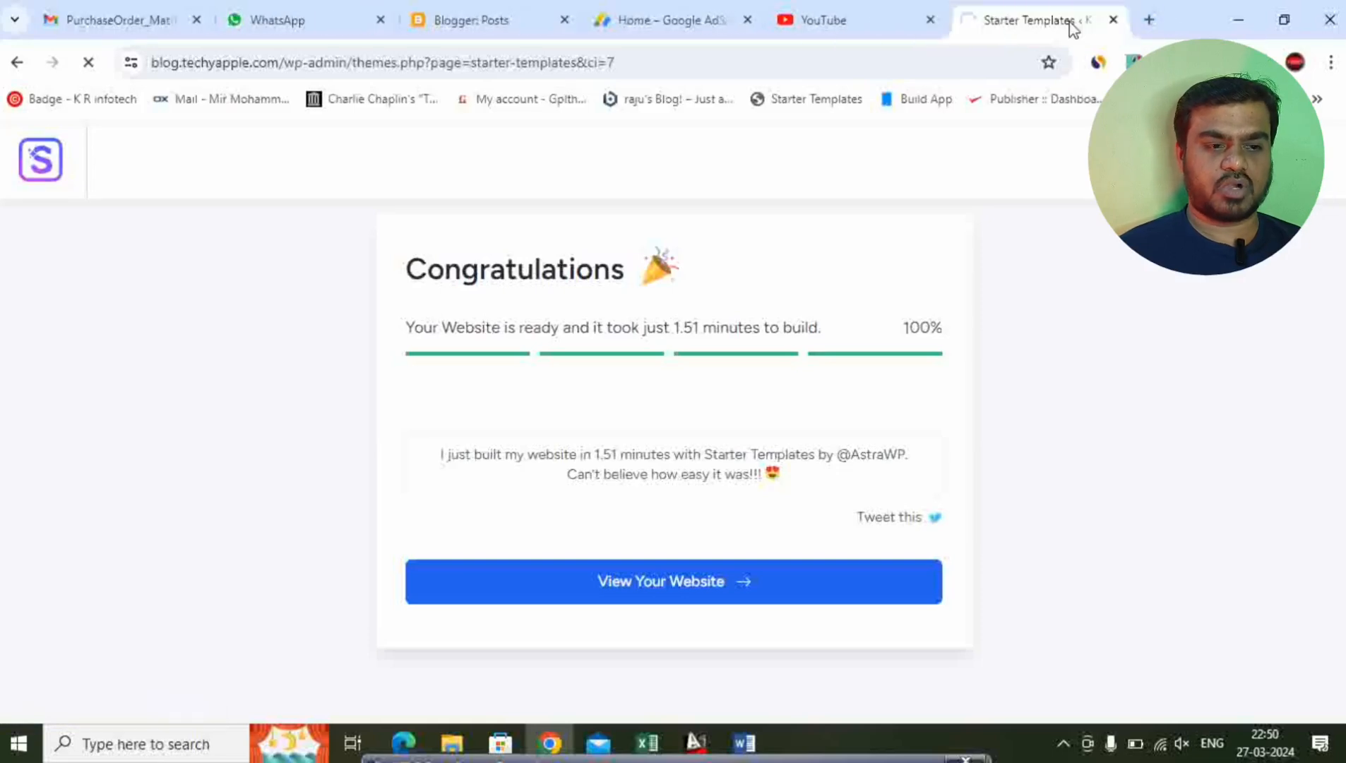
click(1149, 20)
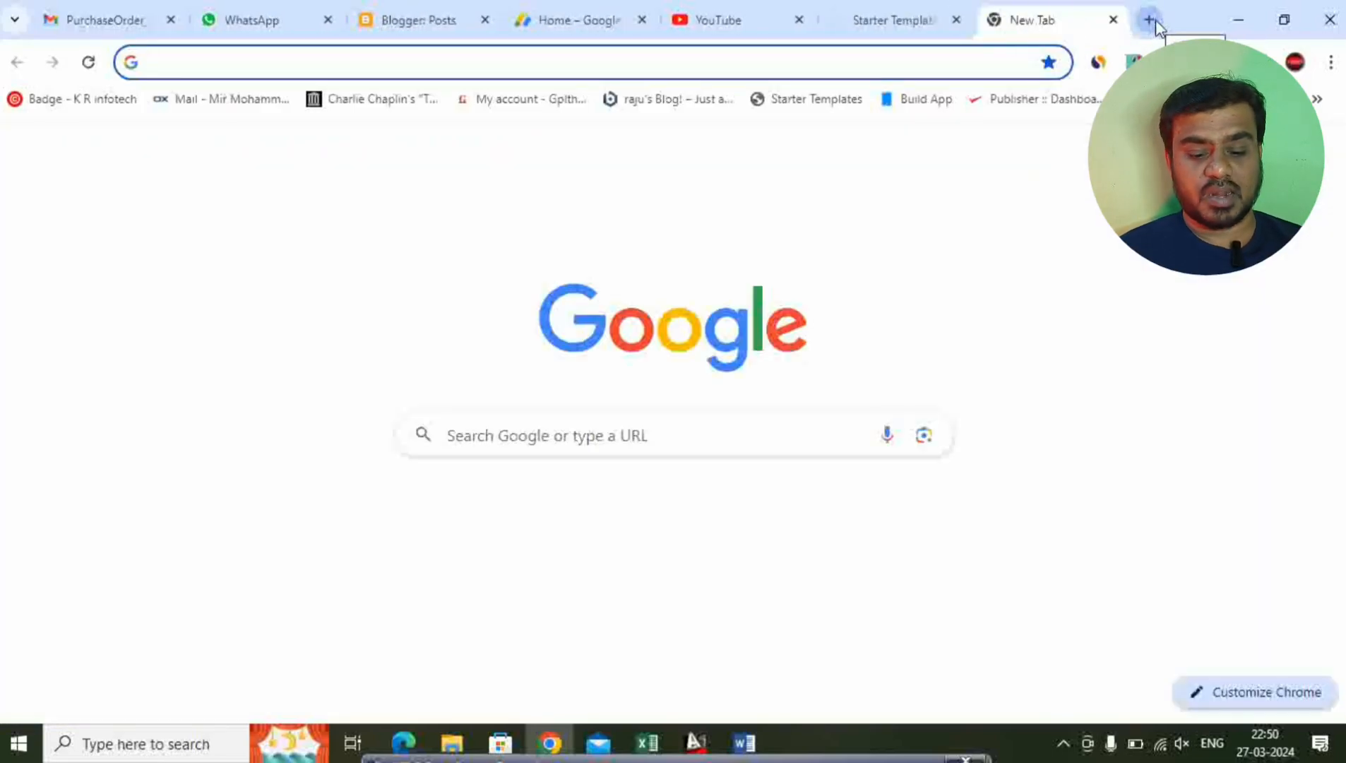
text(blo)
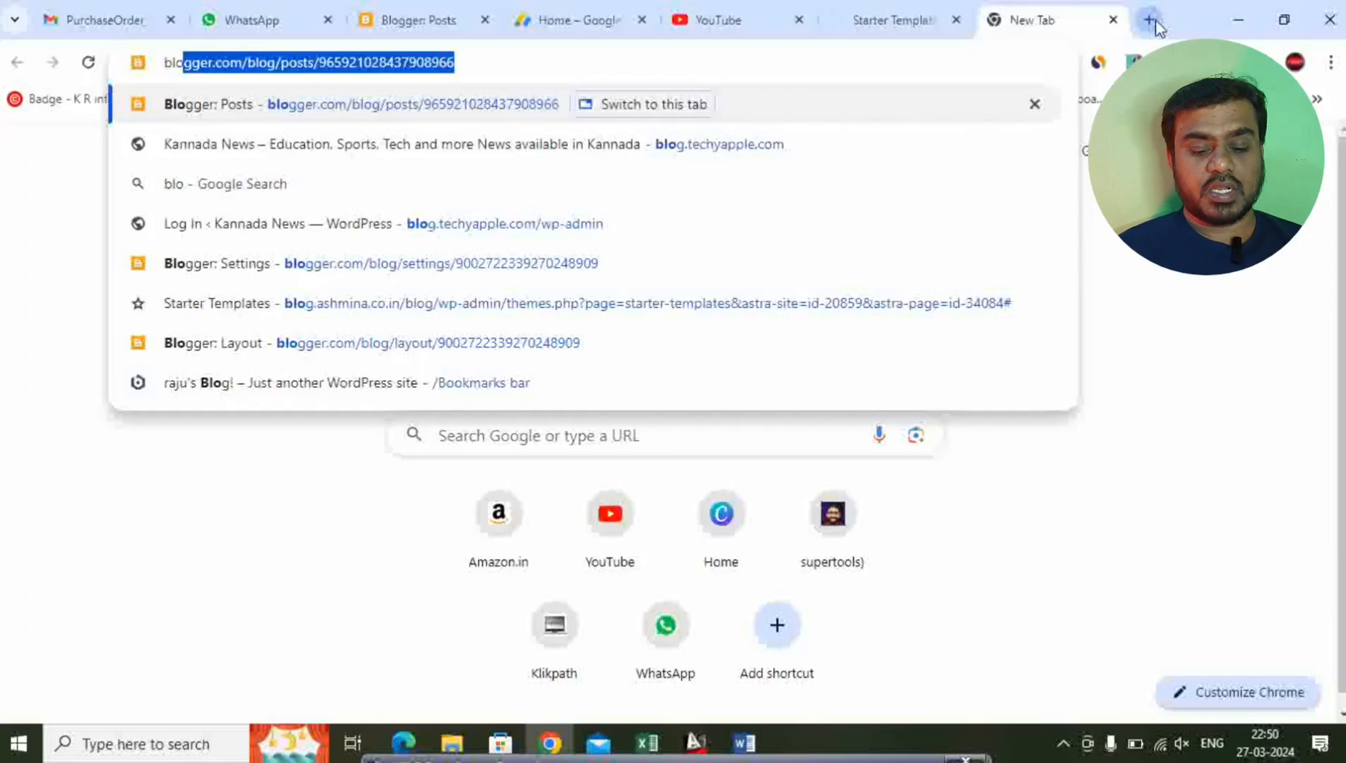
text(g.)
key(Return)
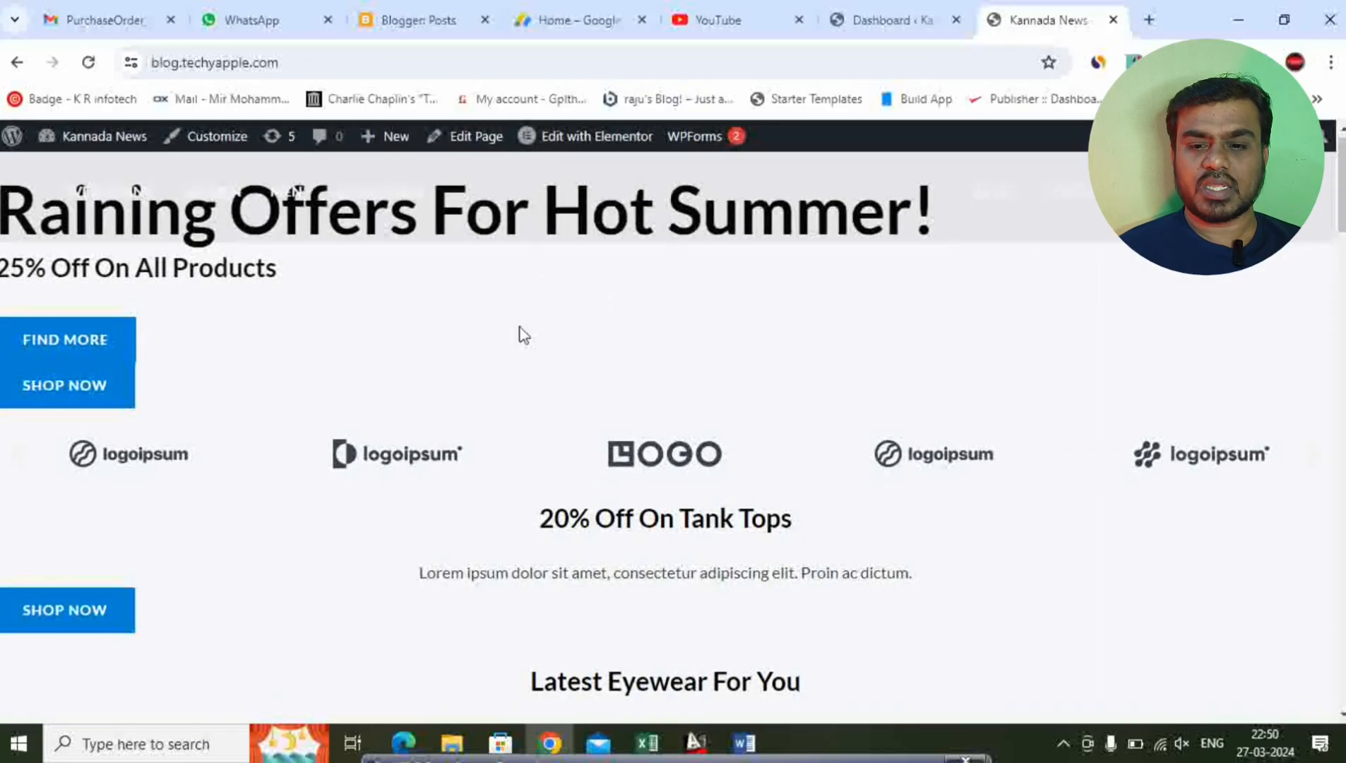
- Look through the imported store's home page, including the Featured Products section
scroll(841, 382, down, 15)
scroll(790, 421, up, 15)
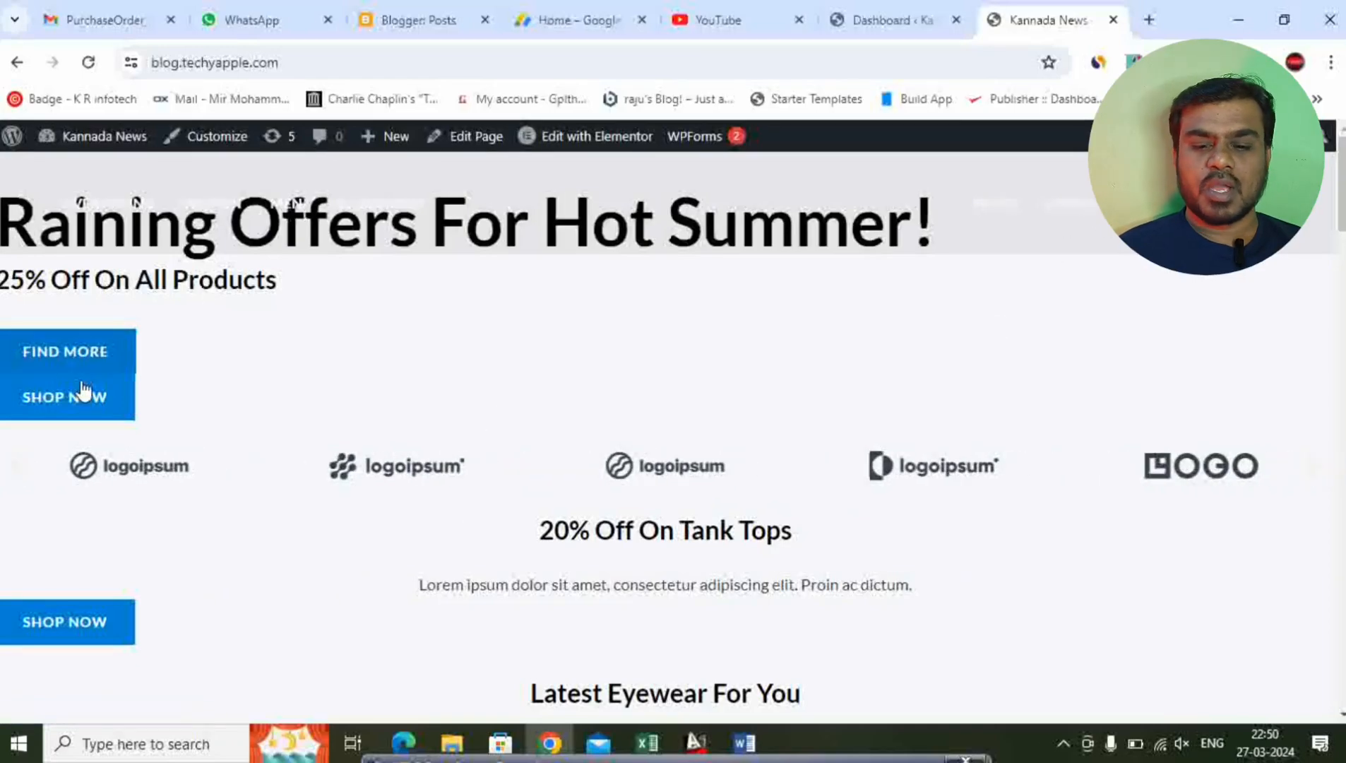
scroll(490, 450, down, 9)
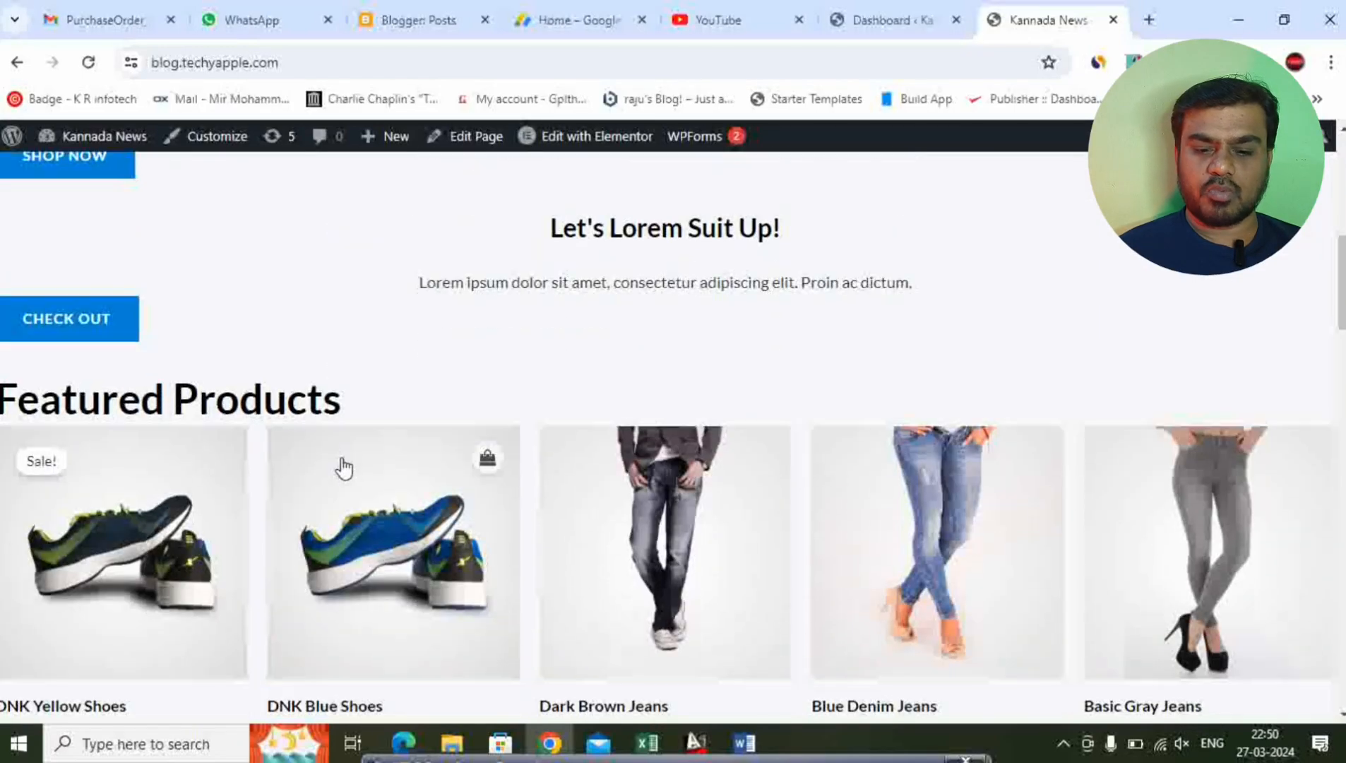
scroll(344, 468, down, 3)
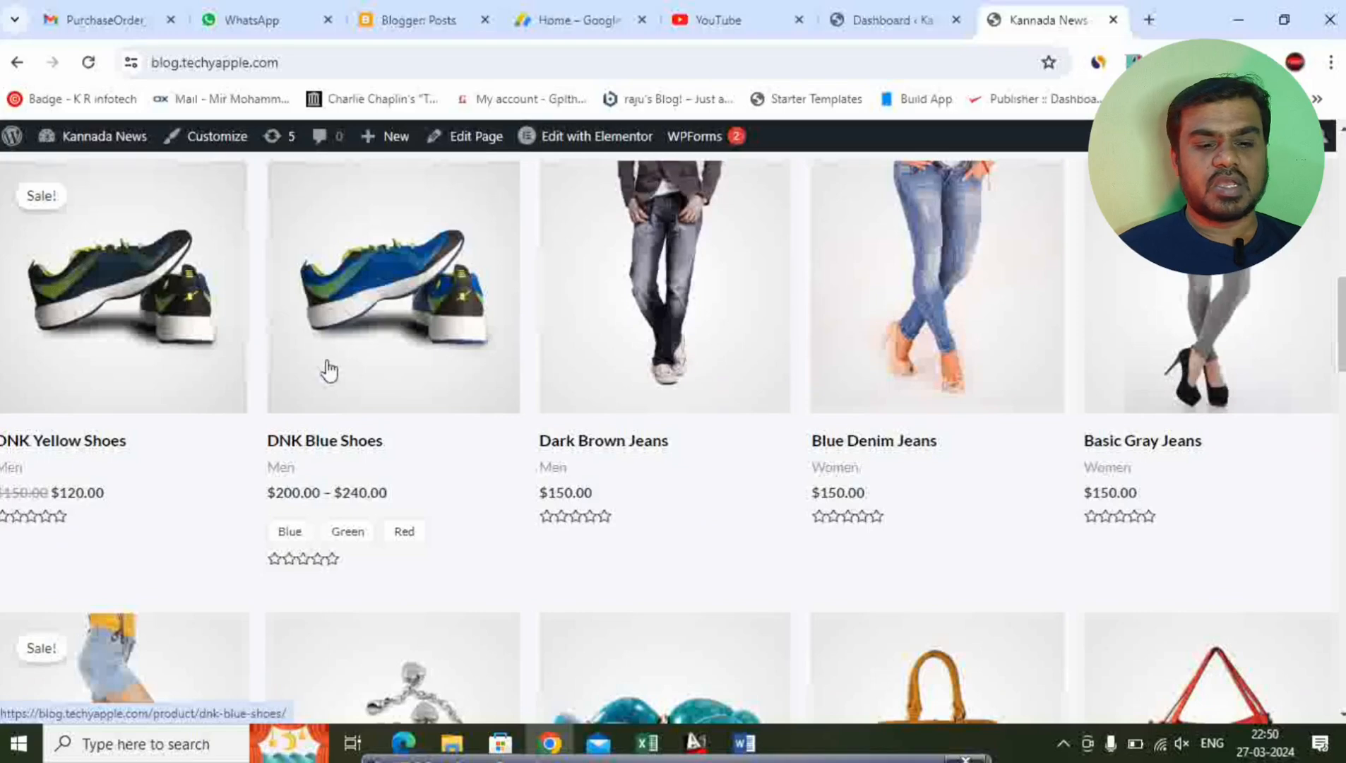
- Look through the rest of the store's home page, from the product listings and Special Edition banner down to the footer
scroll(329, 370, down, 10)
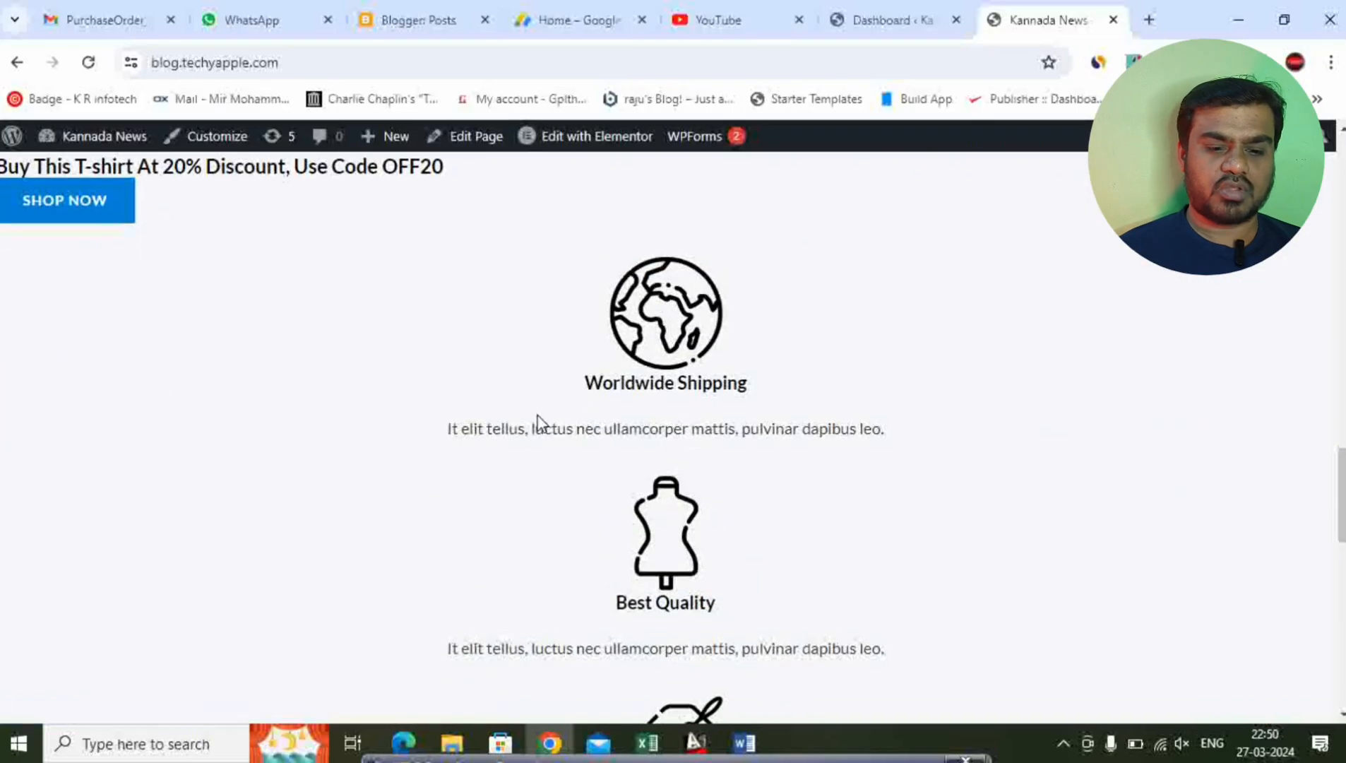
scroll(922, 423, down, 11)
scroll(922, 433, up, 7)
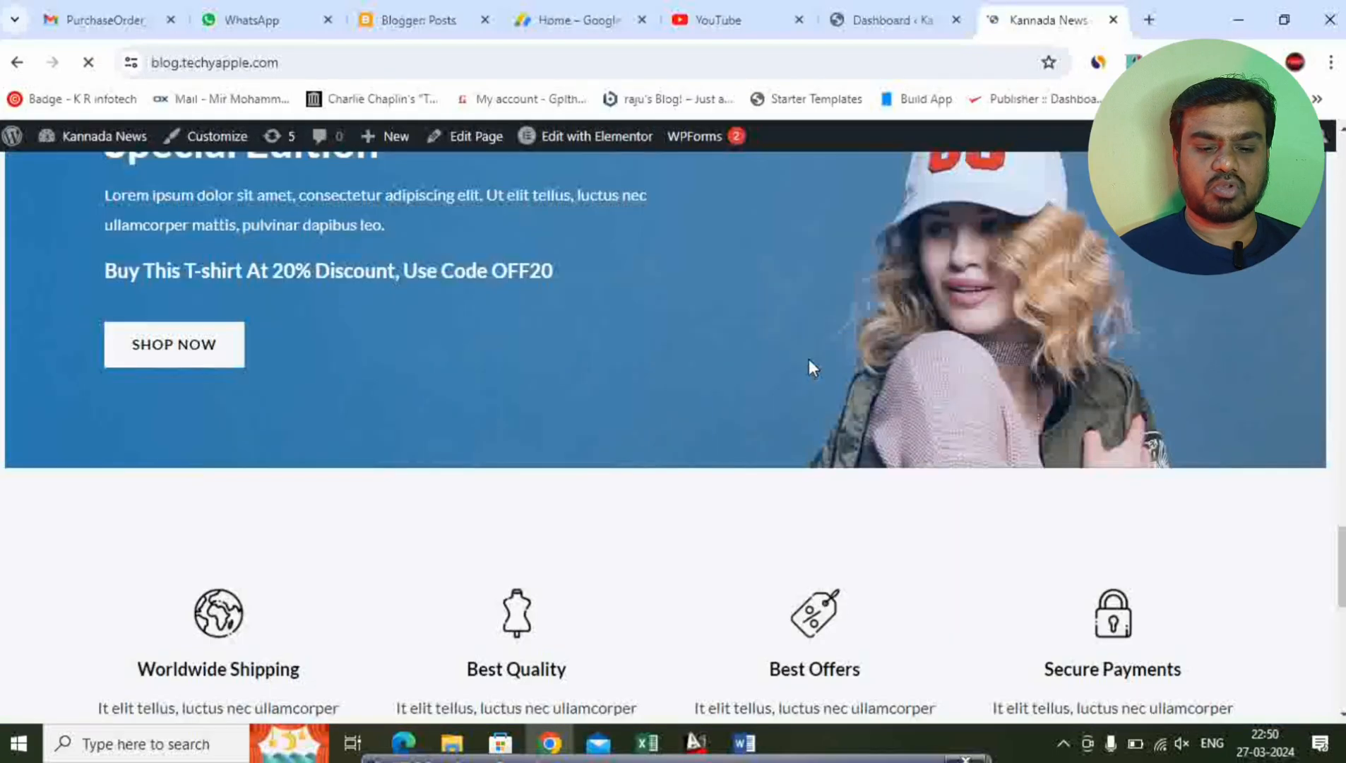
scroll(808, 360, down, 9)
scroll(809, 364, up, 15)
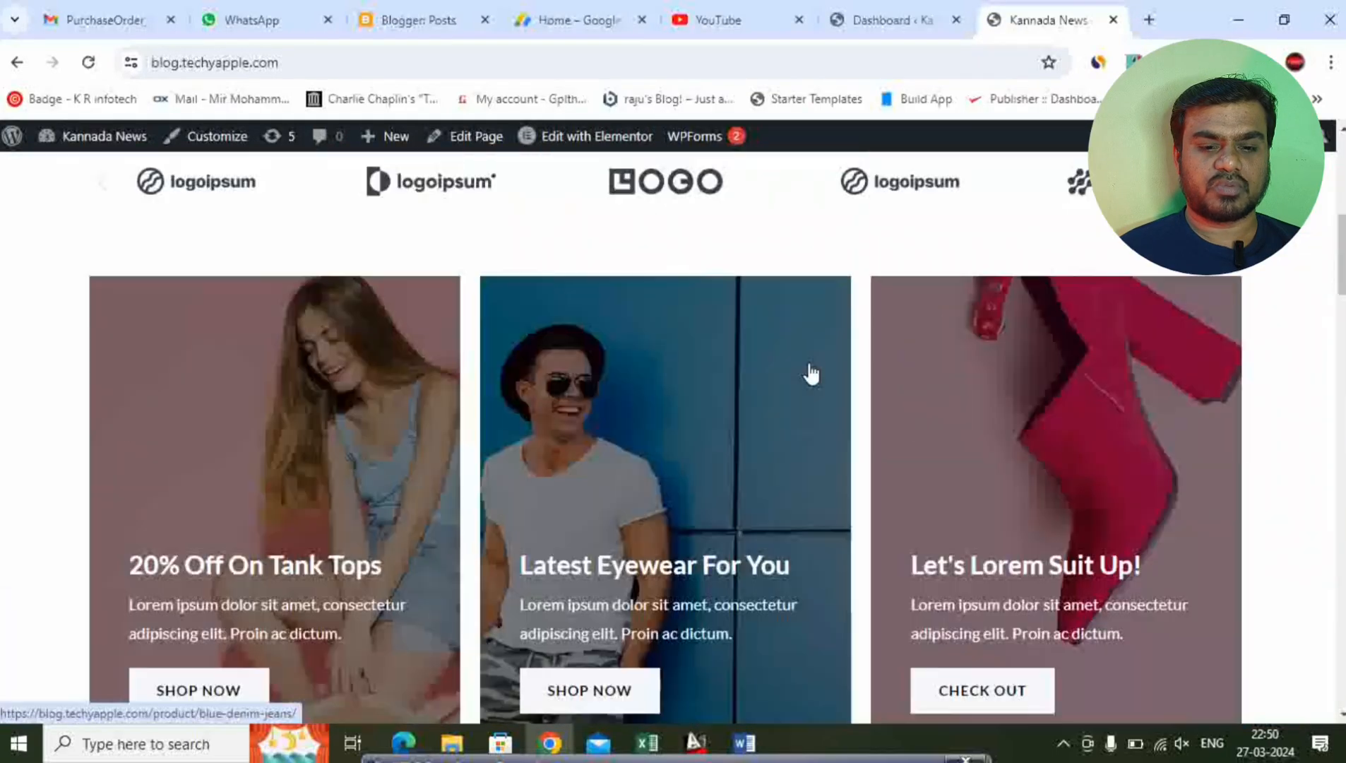
scroll(810, 372, up, 10)
scroll(631, 423, down, 5)
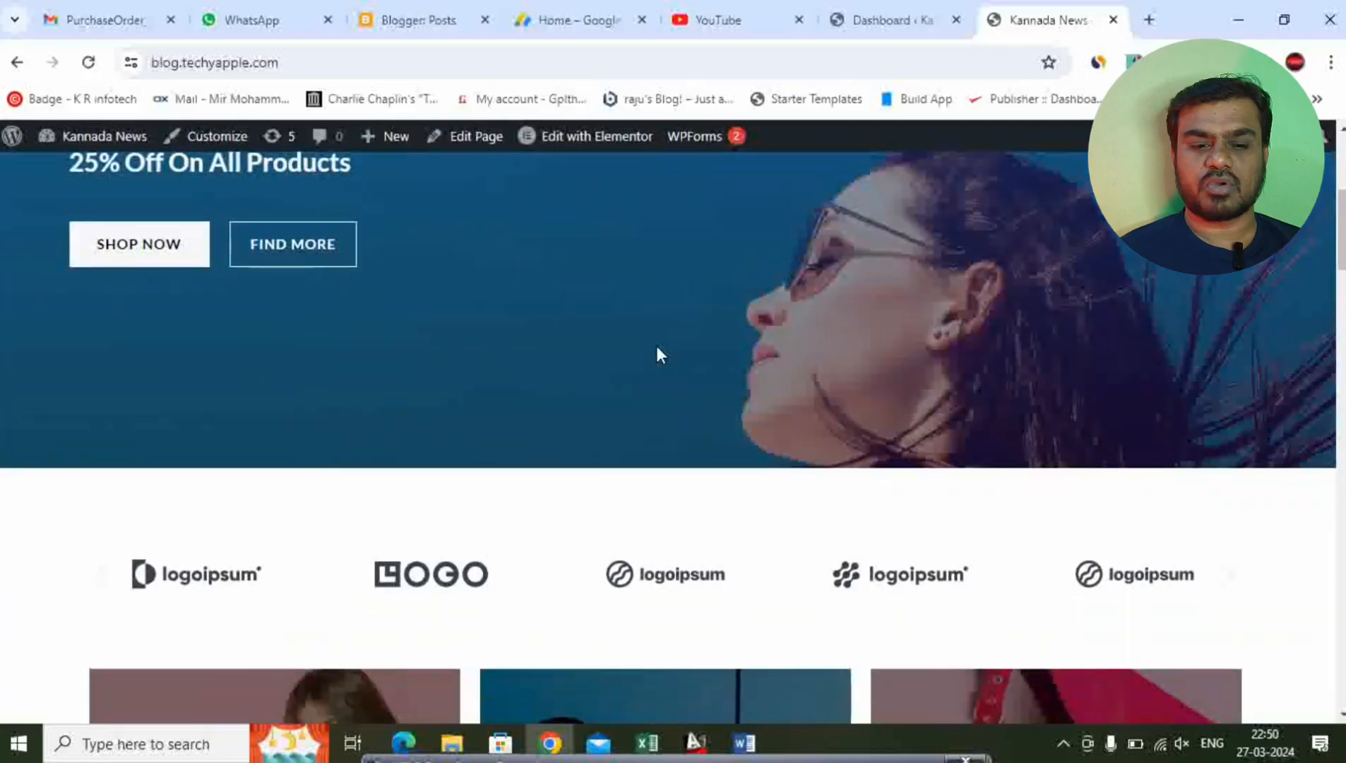
scroll(658, 353, down, 12)
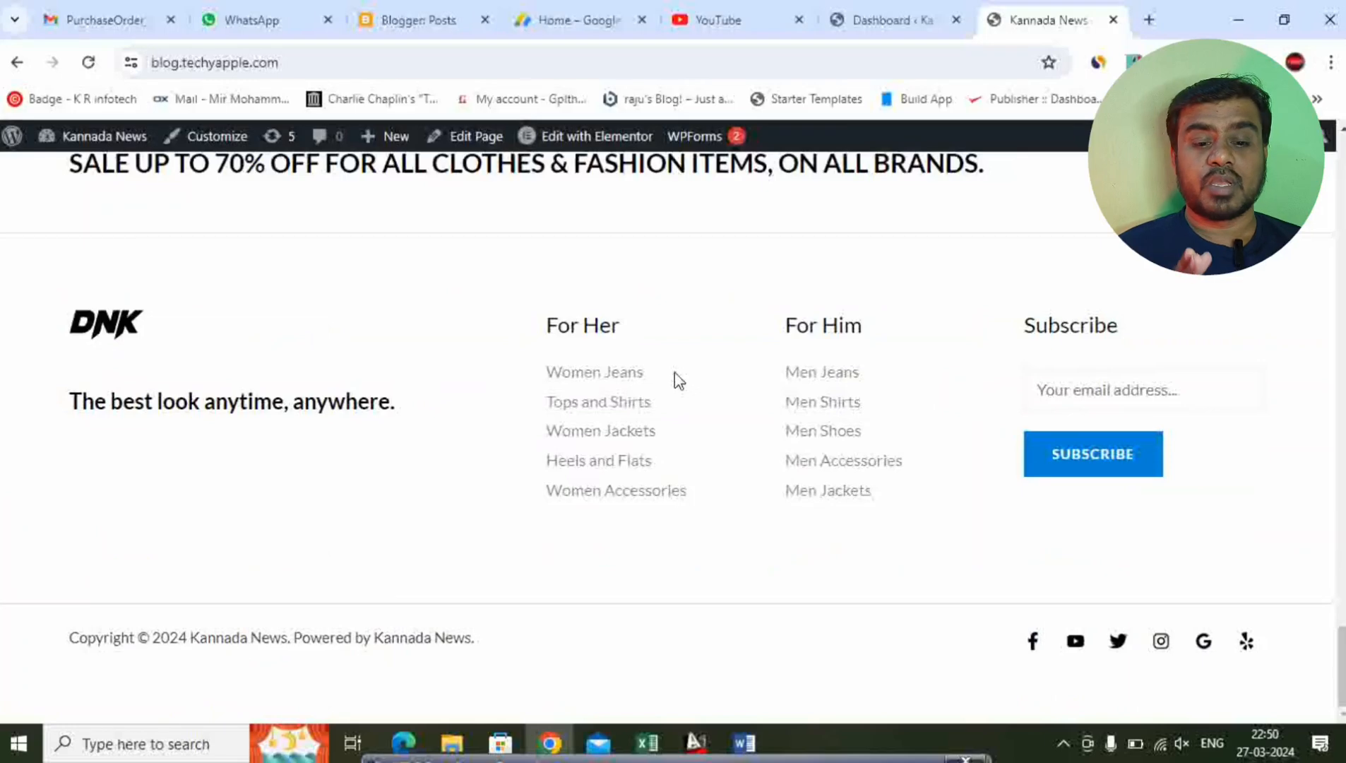
scroll(673, 372, up, 8)
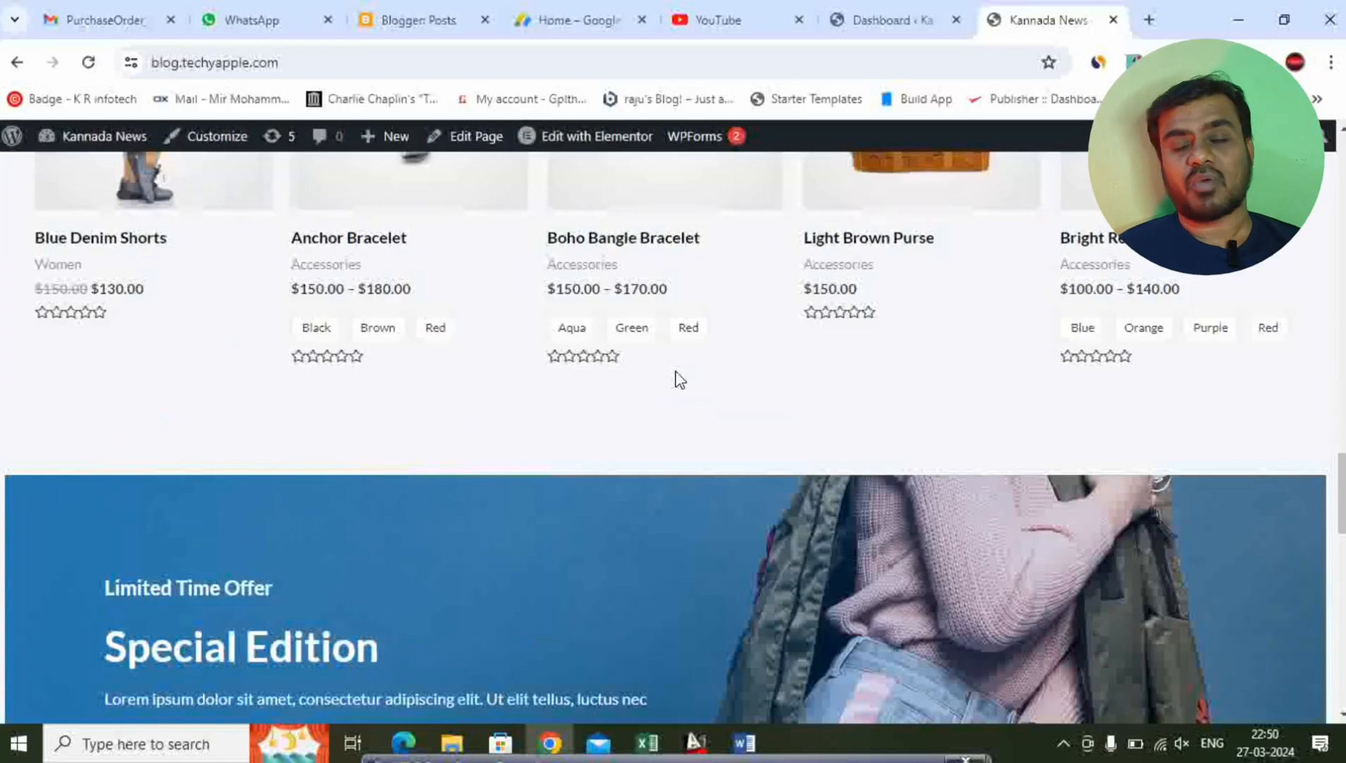
scroll(679, 379, up, 15)
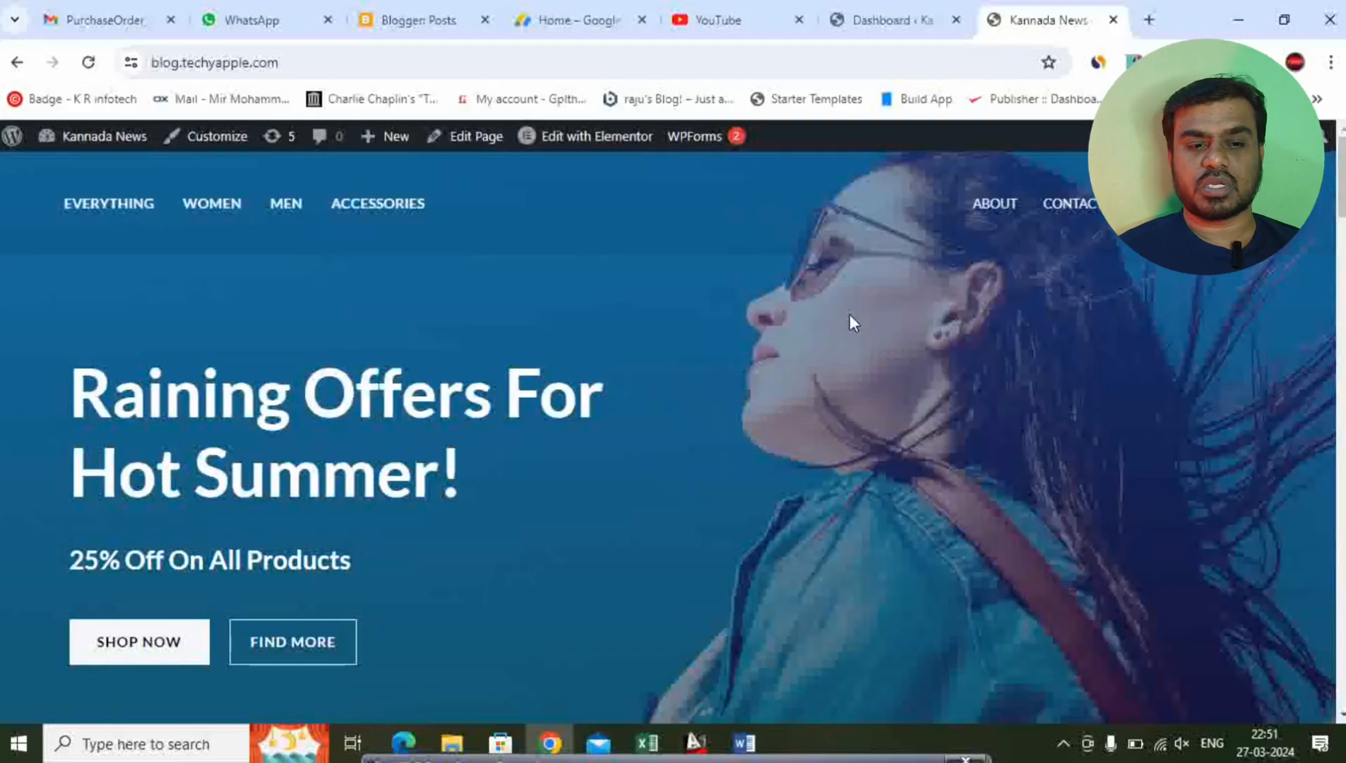
- Return to the WordPress dashboard, skip the Stripe setup, and open the list of all products
click(891, 21)
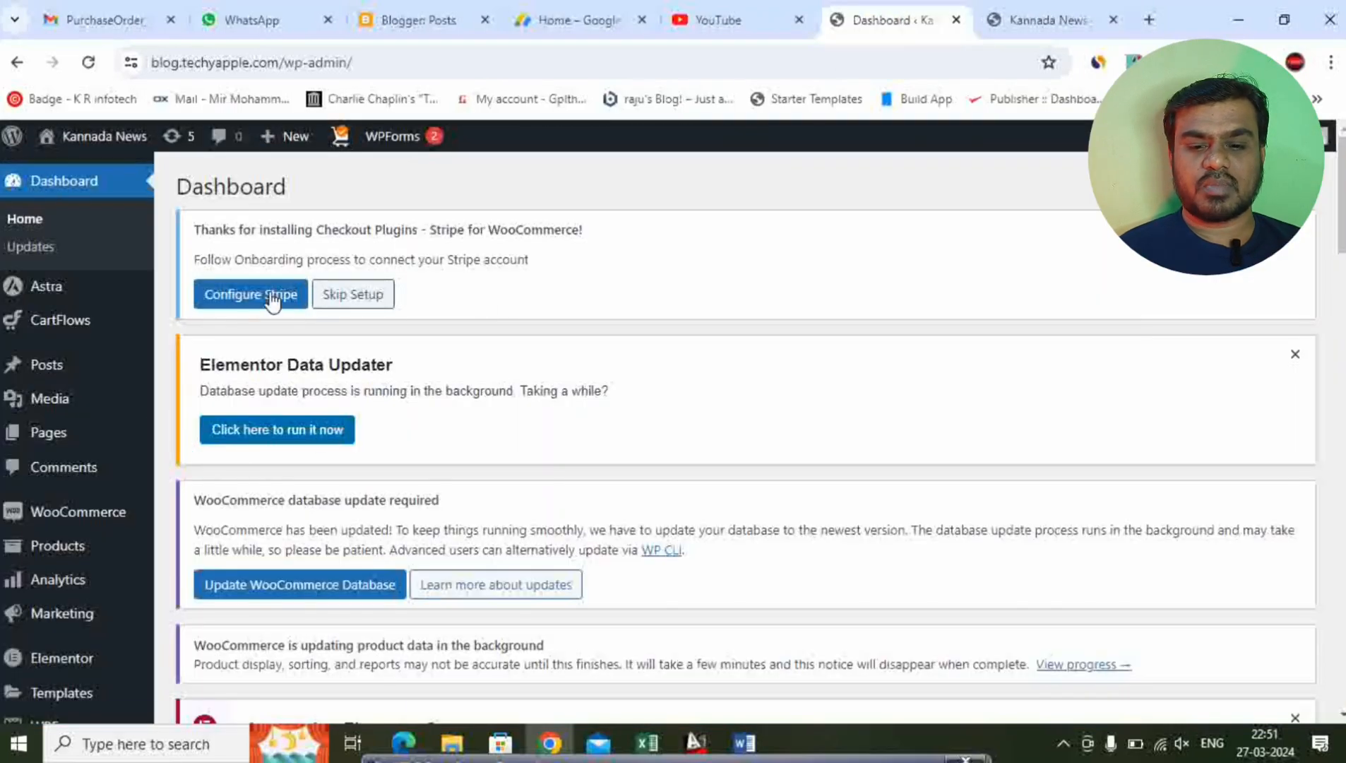
click(358, 295)
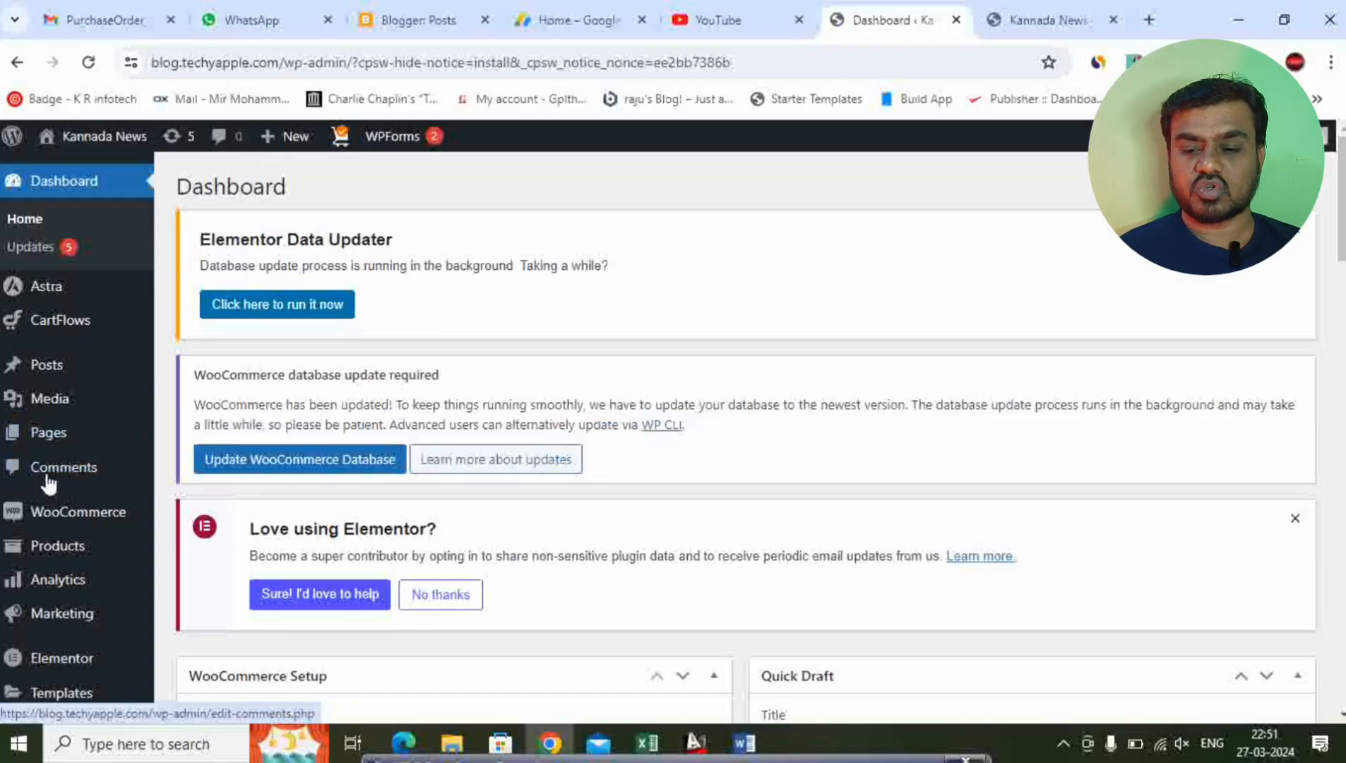
scroll(413, 594, down, 2)
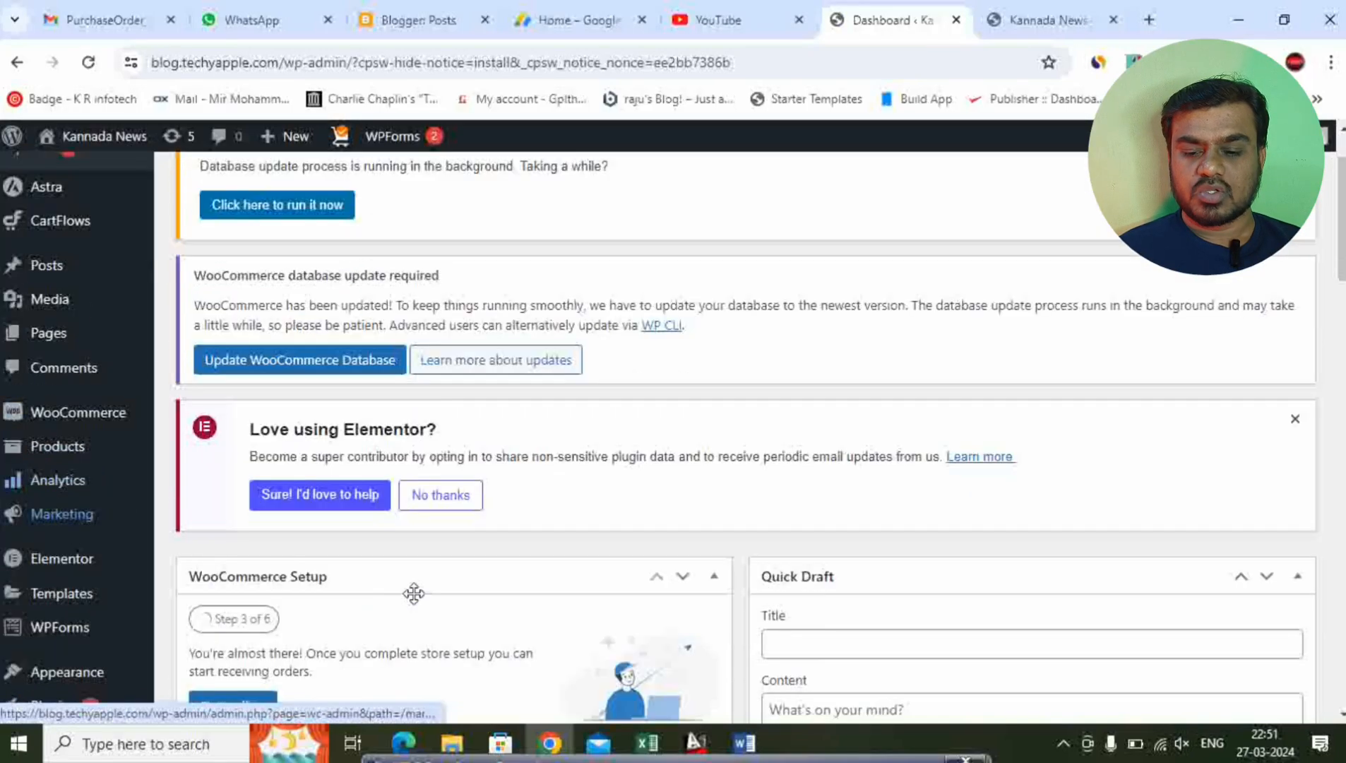
scroll(413, 593, down, 7)
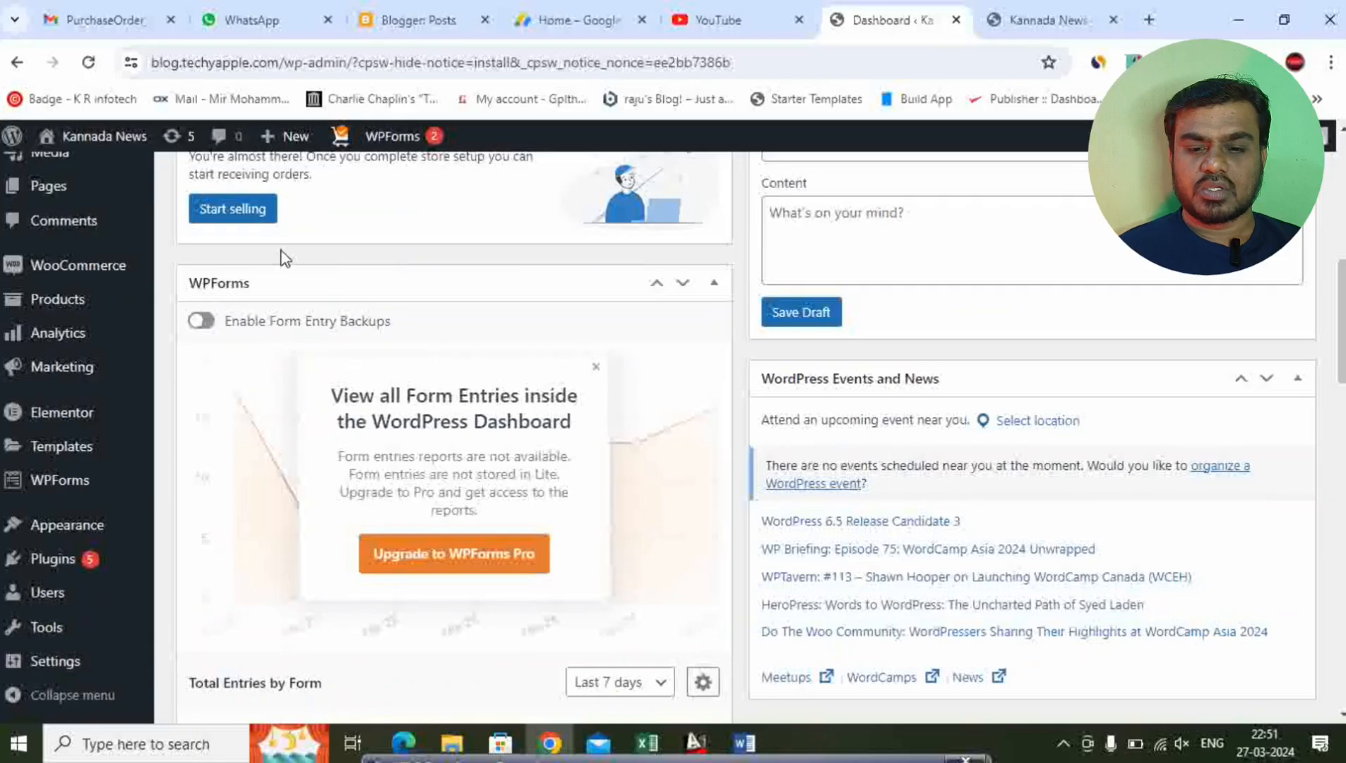
scroll(282, 256, up, 3)
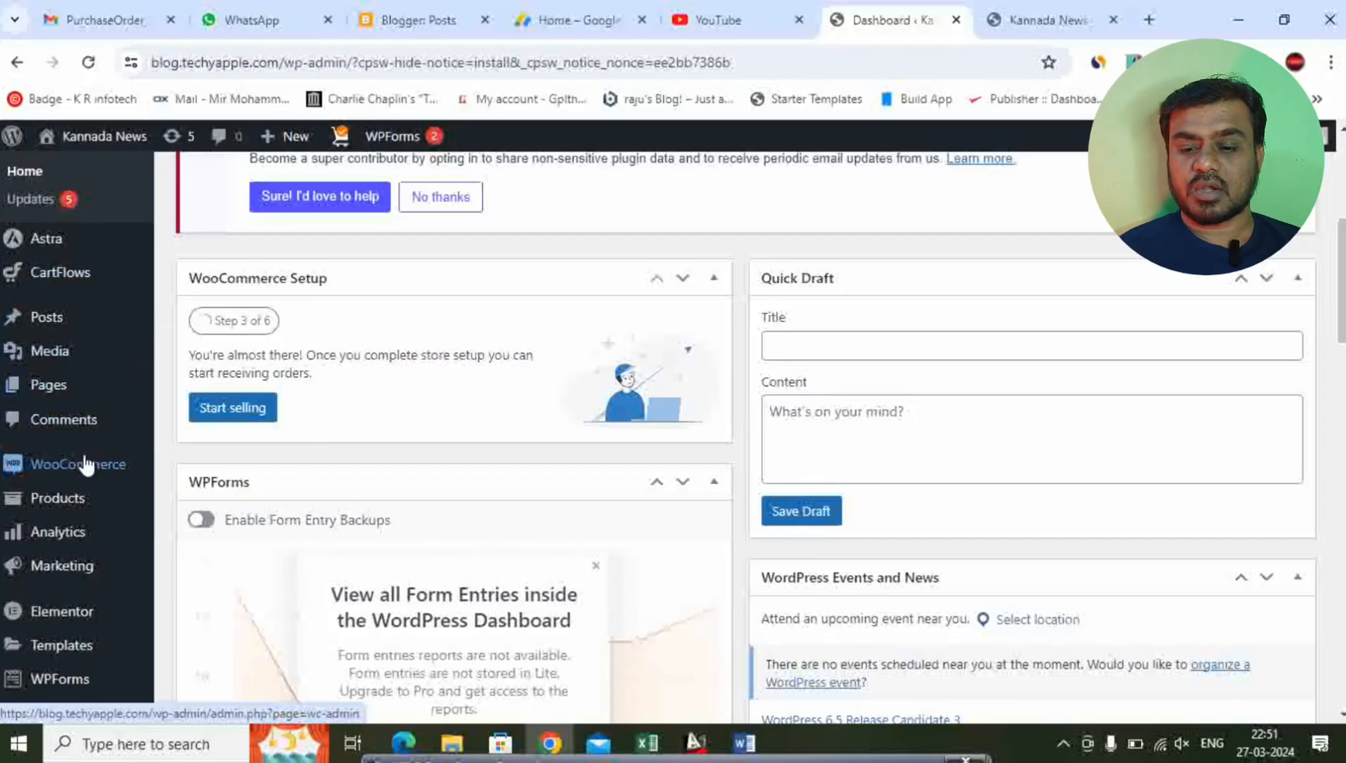
scroll(85, 463, down, 1)
mouse_move(76, 395)
click(187, 407)
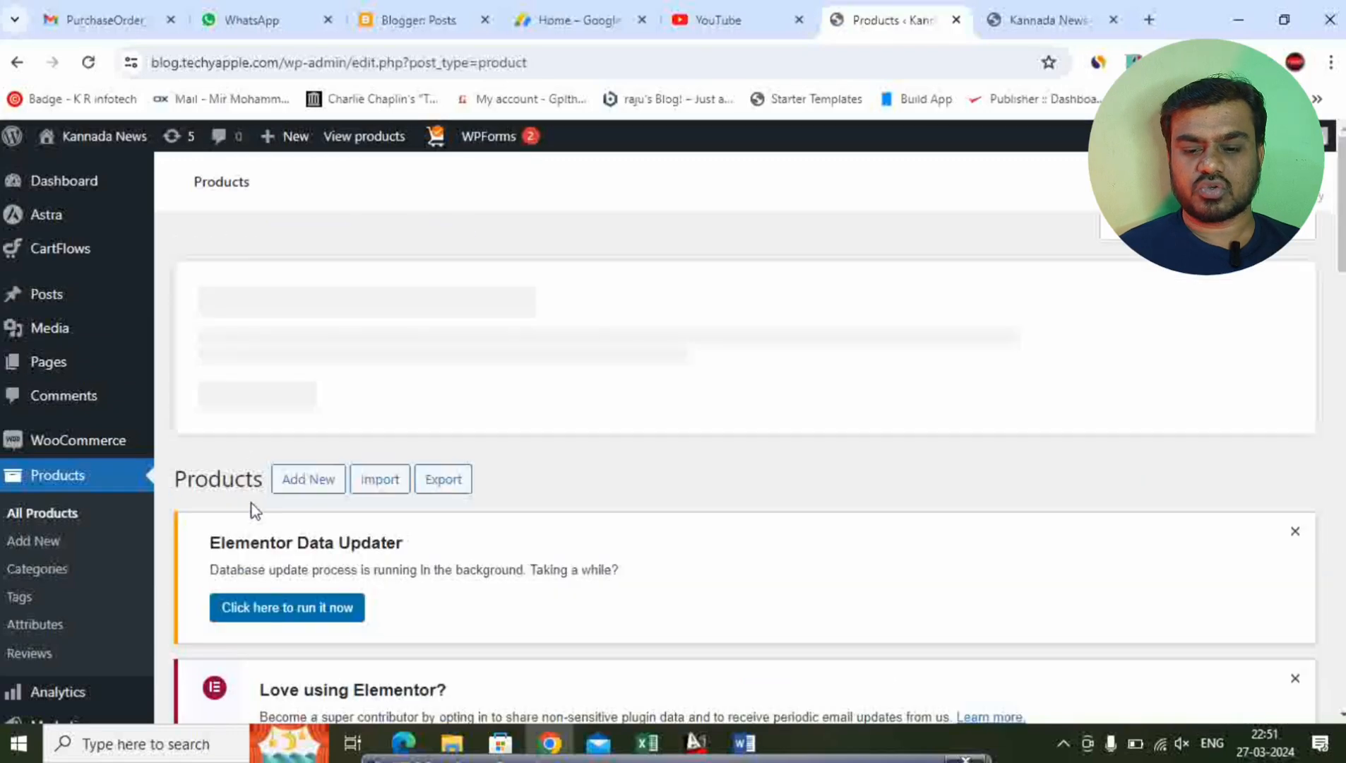
- Select every product on the first page of the product list and move them all to the trash
scroll(277, 494, down, 5)
click(193, 409)
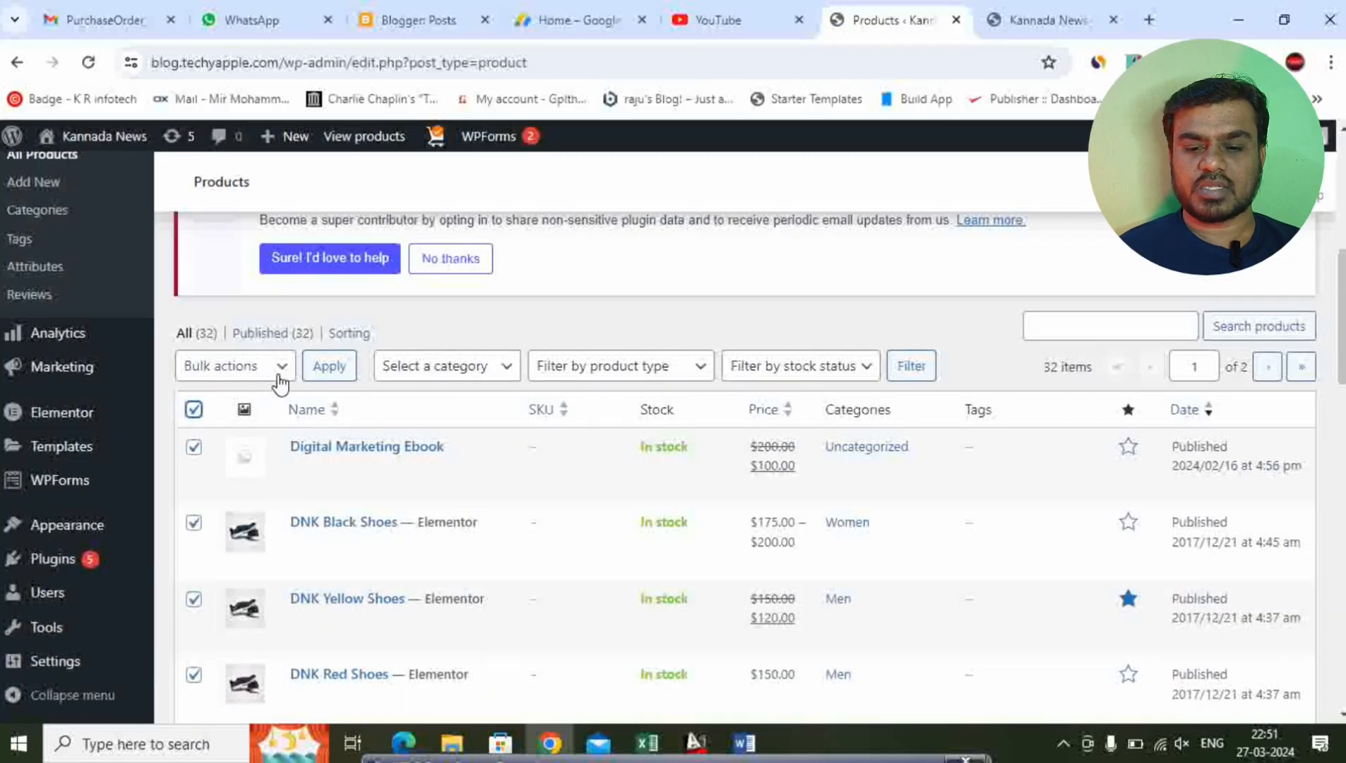
click(274, 369)
click(250, 431)
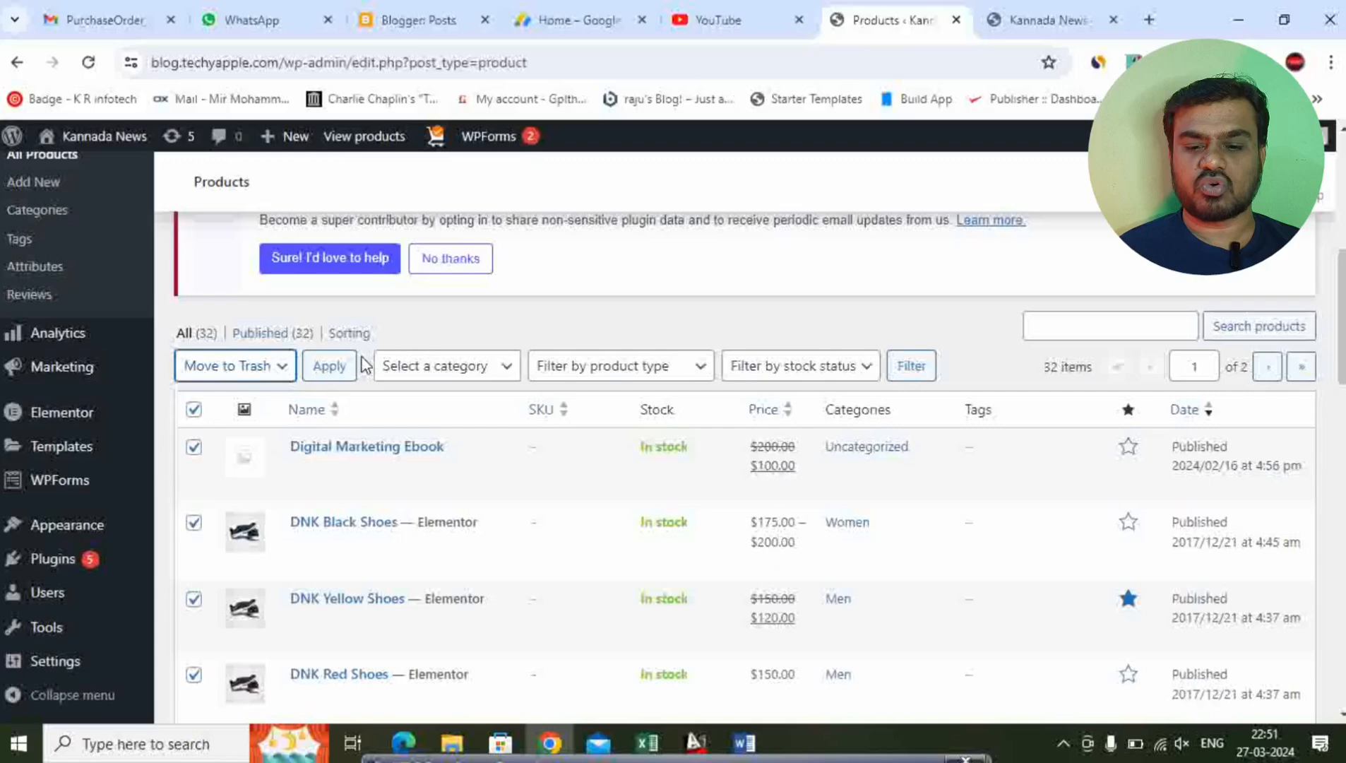
click(327, 379)
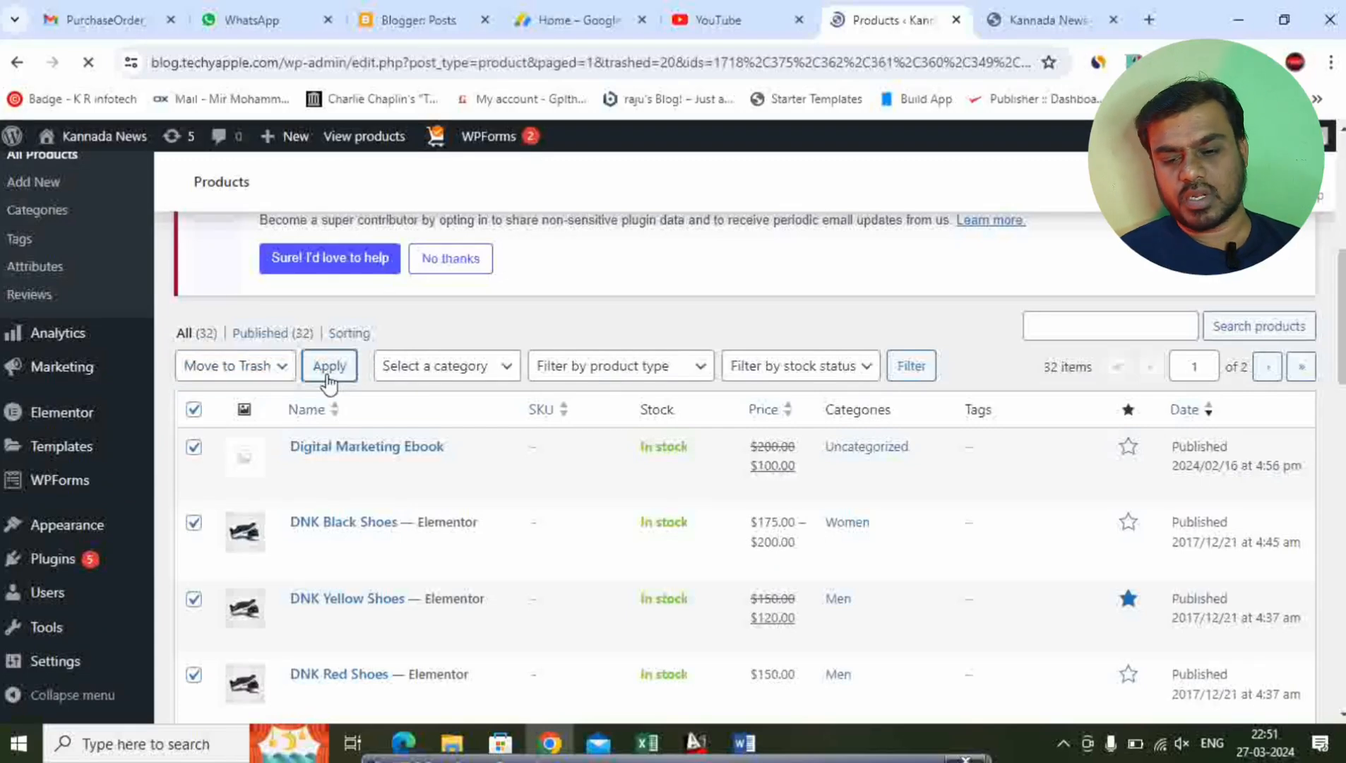
- Move all the remaining demo products, such as Anchor Bracelet and Blue Tshirt, to the trash in bulk
scroll(310, 390, down, 1)
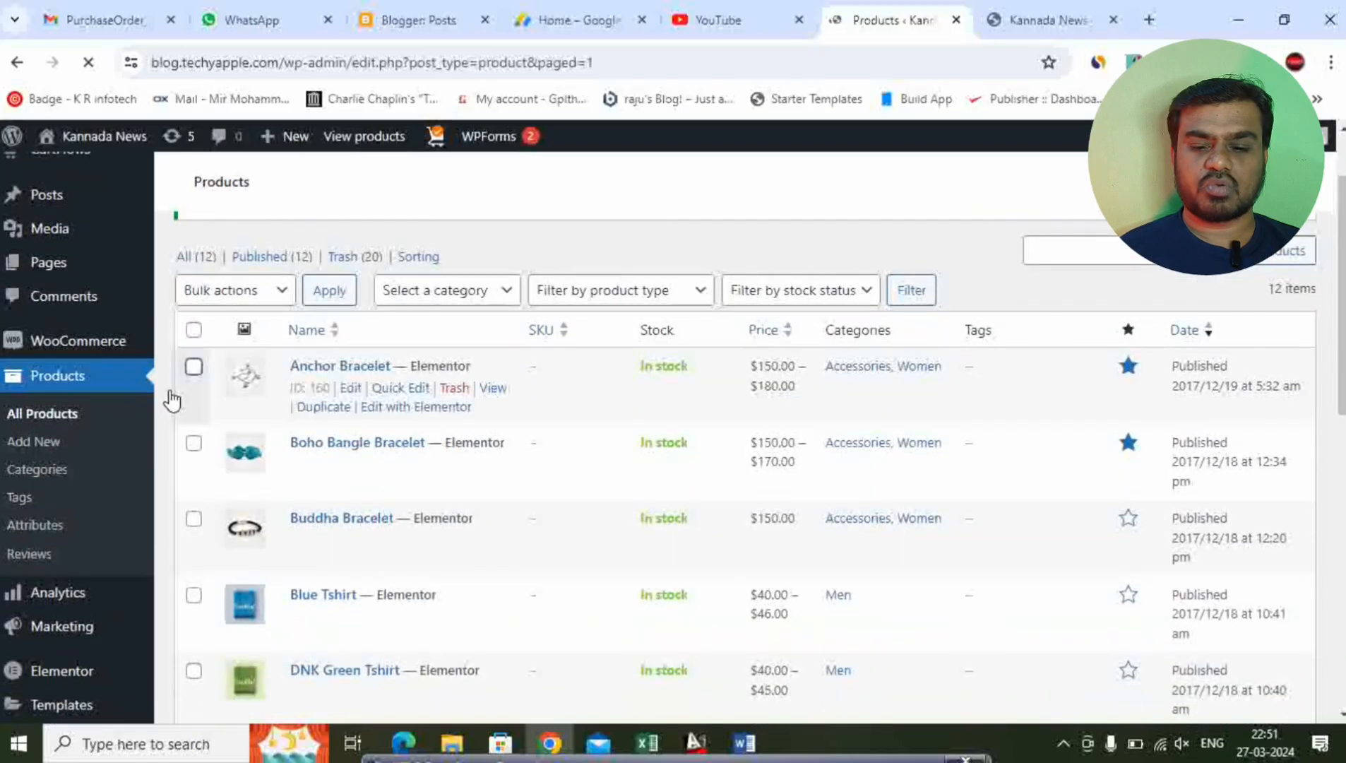
scroll(230, 328, down, 7)
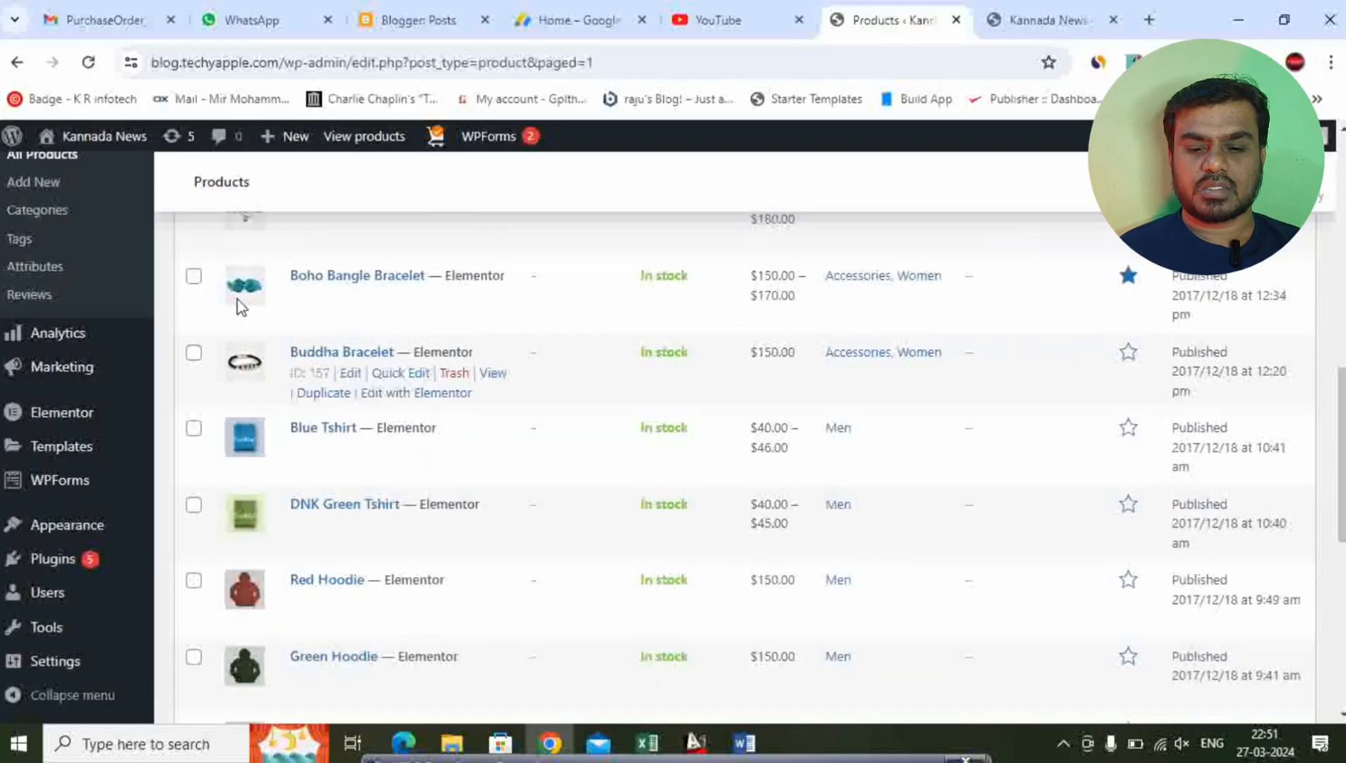
scroll(240, 305, up, 3)
click(194, 460)
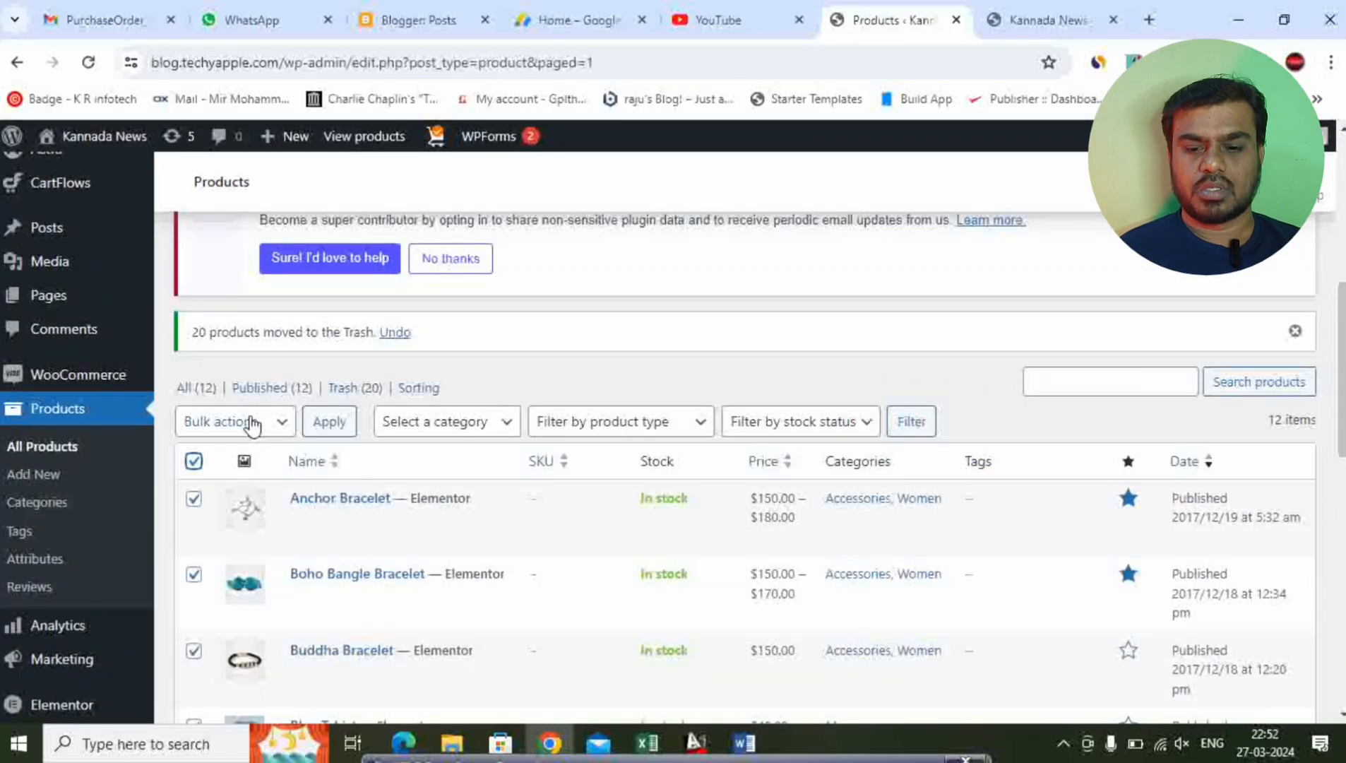
click(236, 421)
click(236, 488)
click(319, 427)
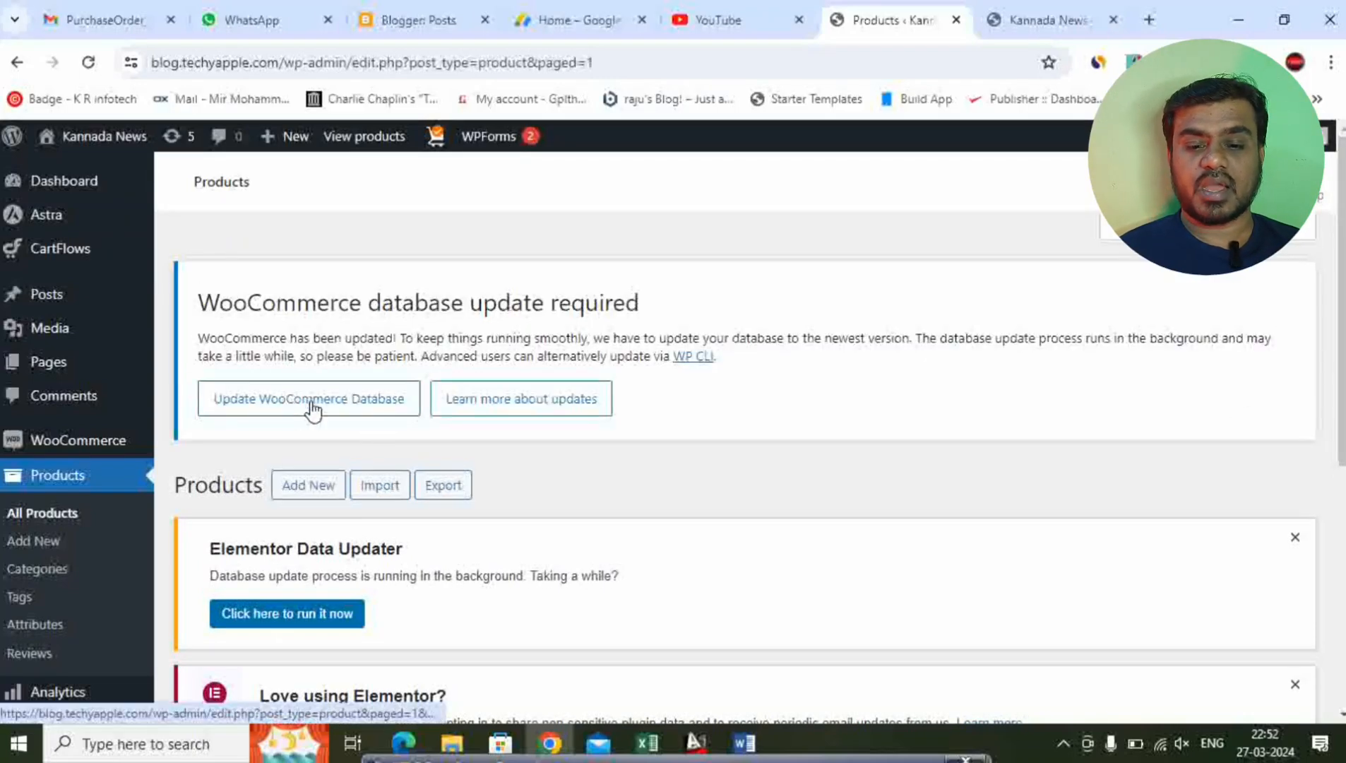
- Run the WooCommerce database update and open the WooCommerce home page
click(346, 404)
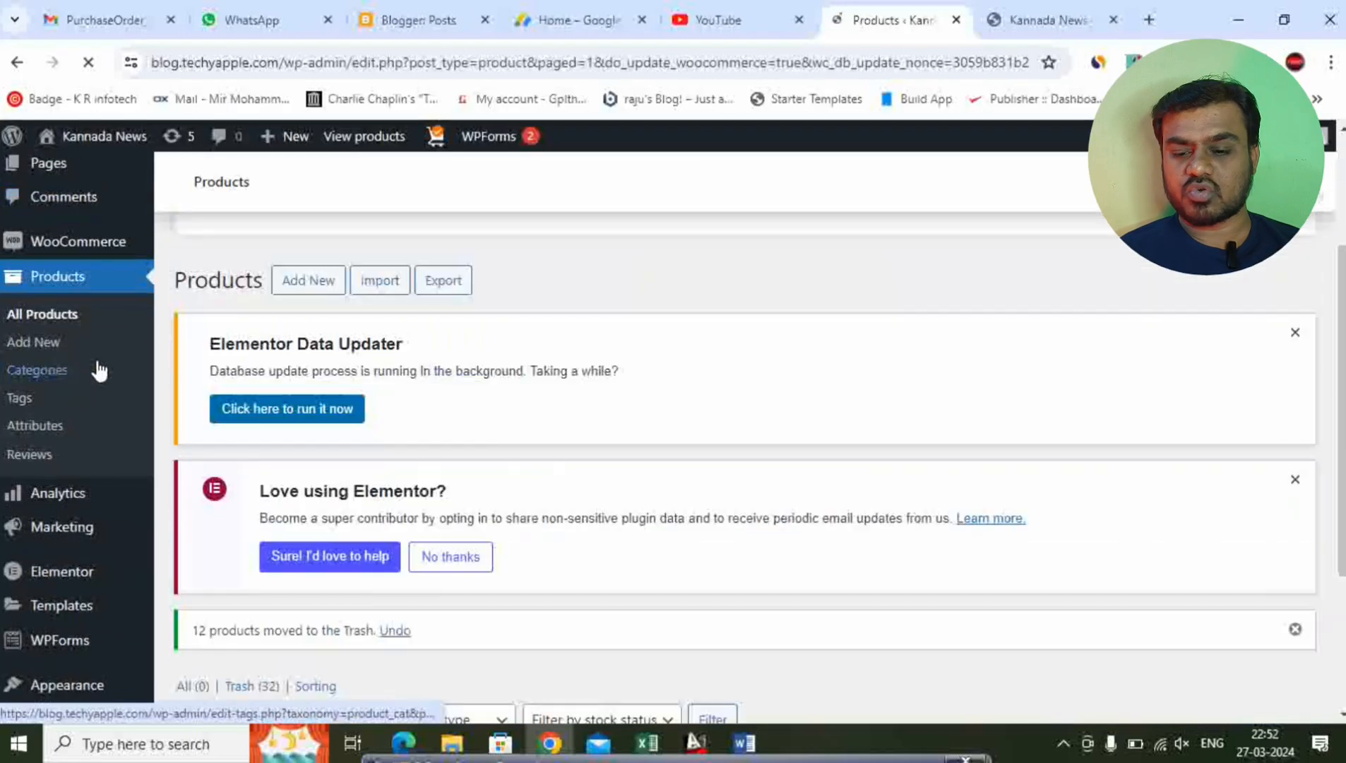
mouse_move(96, 247)
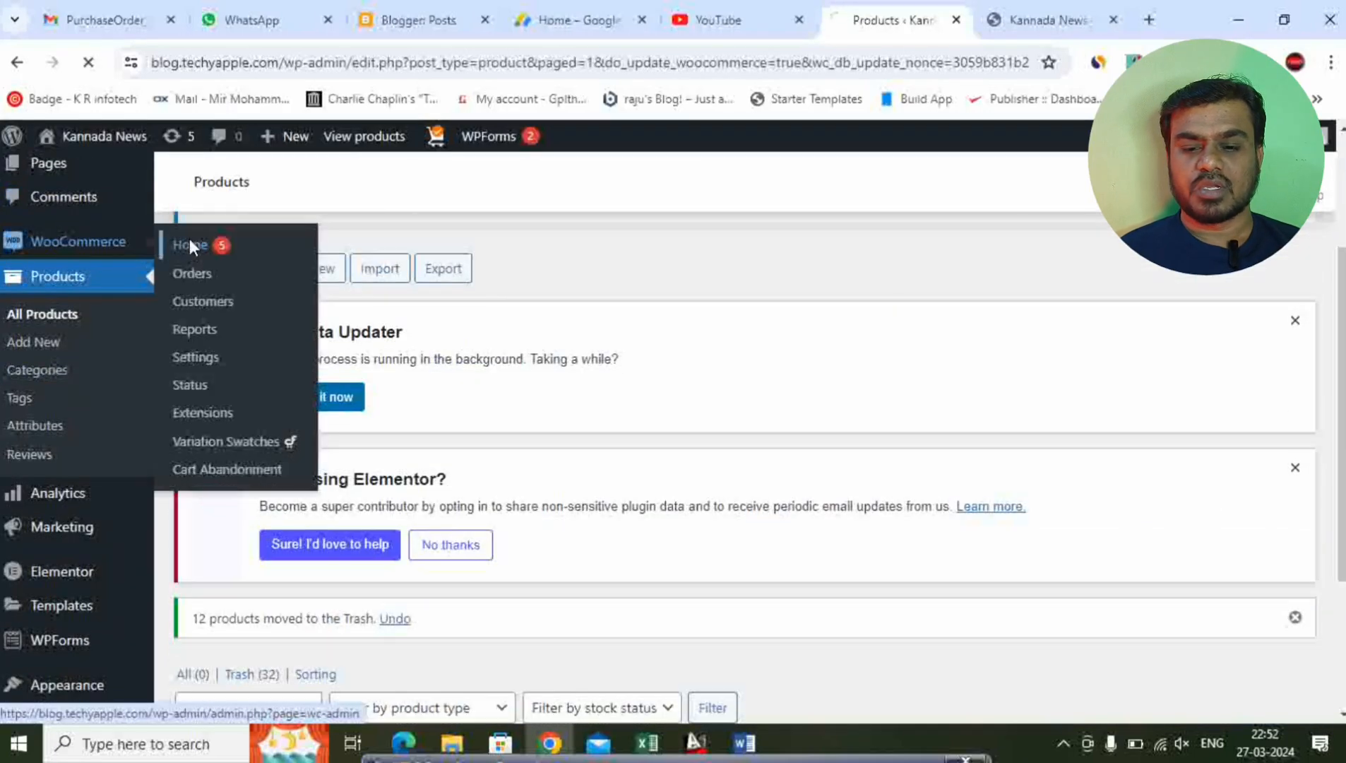
click(189, 244)
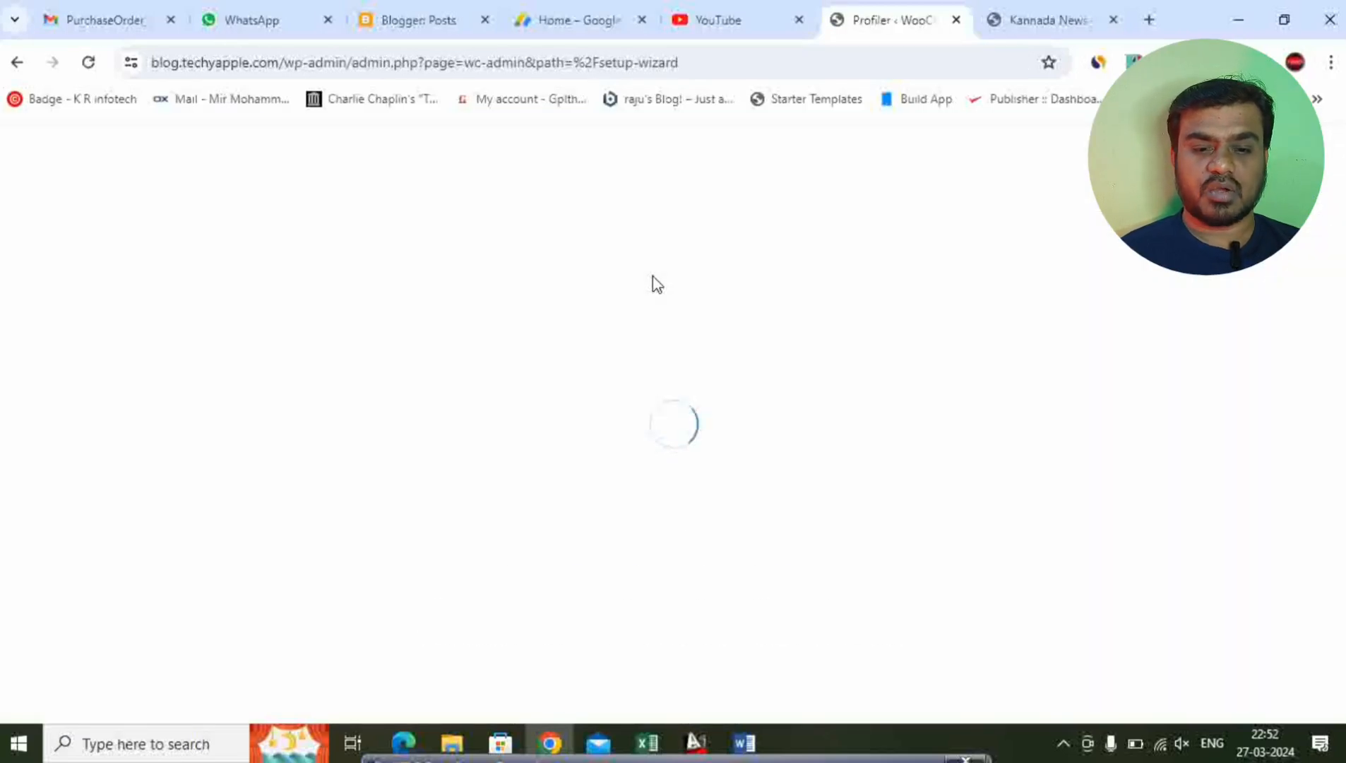
- Start the WooCommerce store setup and continue with "I'm just starting my business" as the description
scroll(688, 363, down, 2)
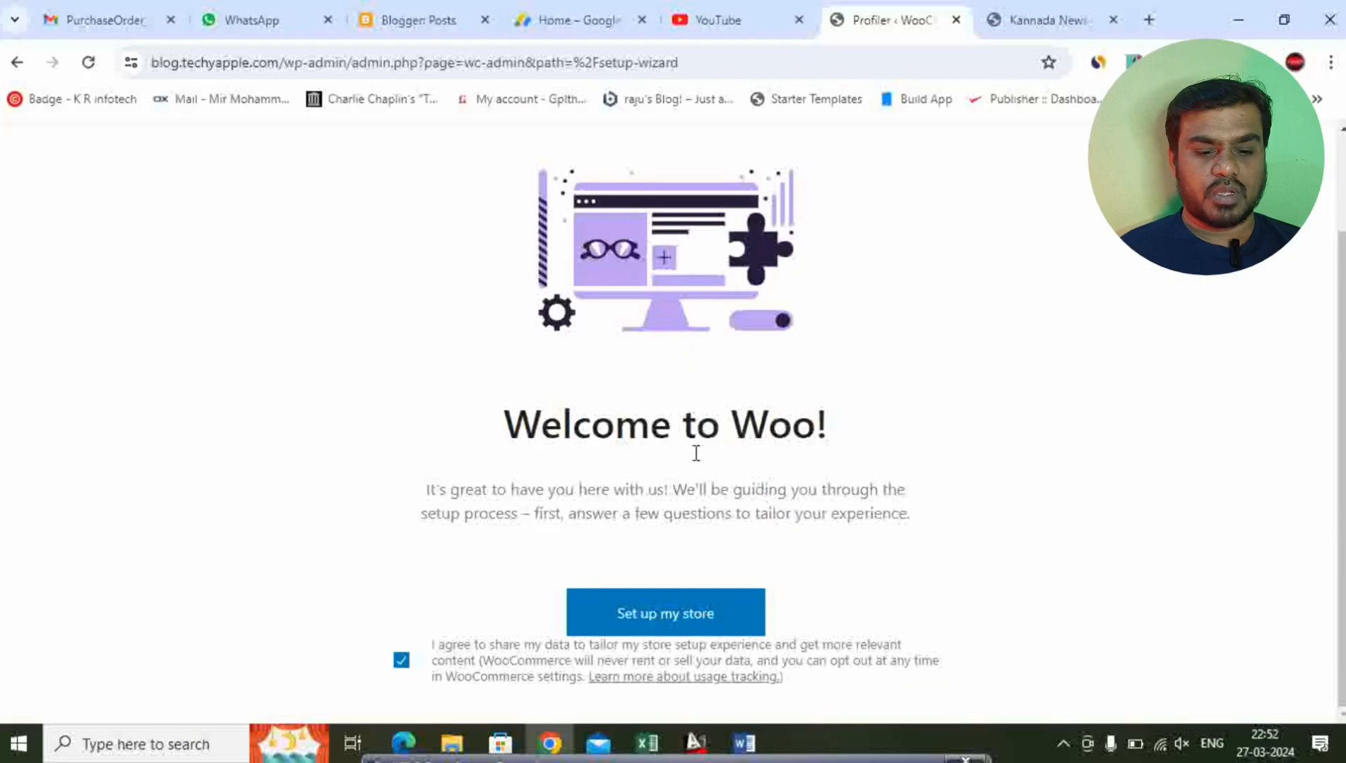
click(678, 614)
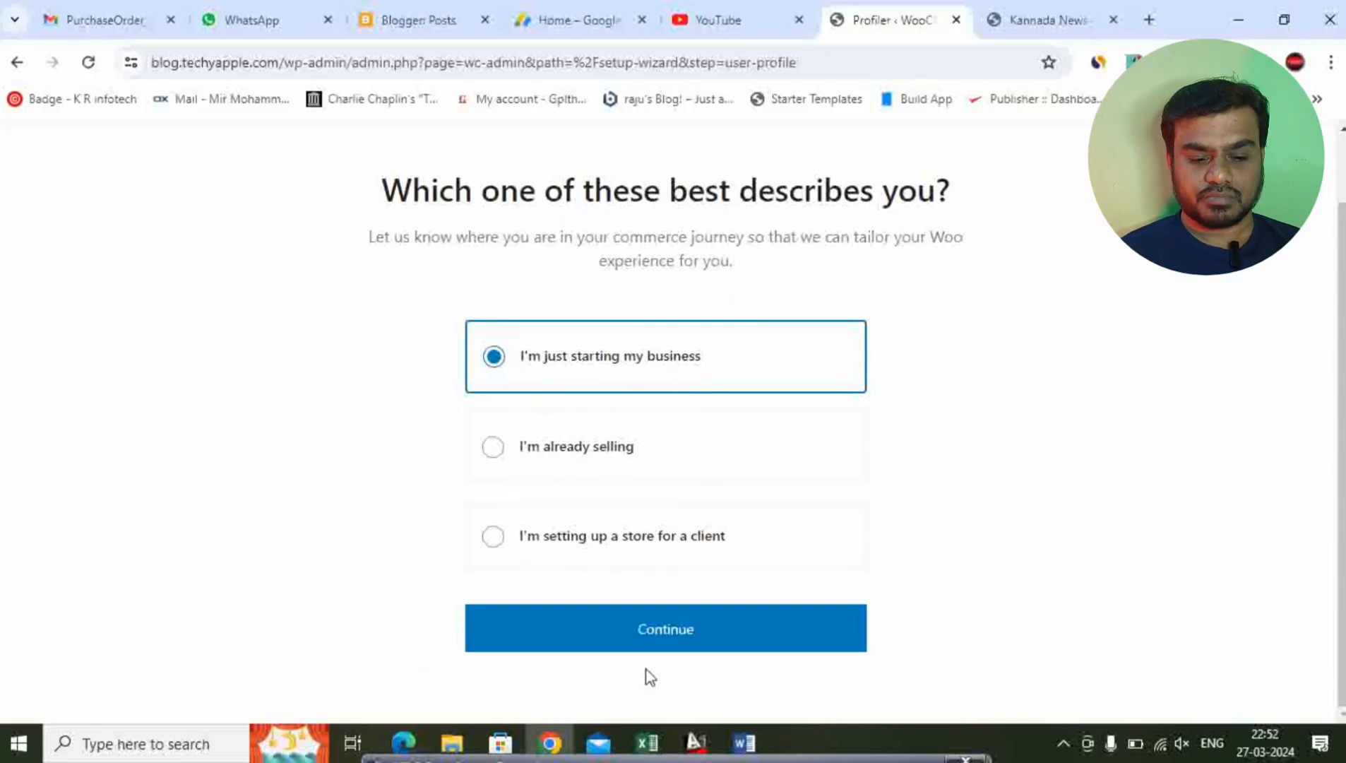
click(657, 636)
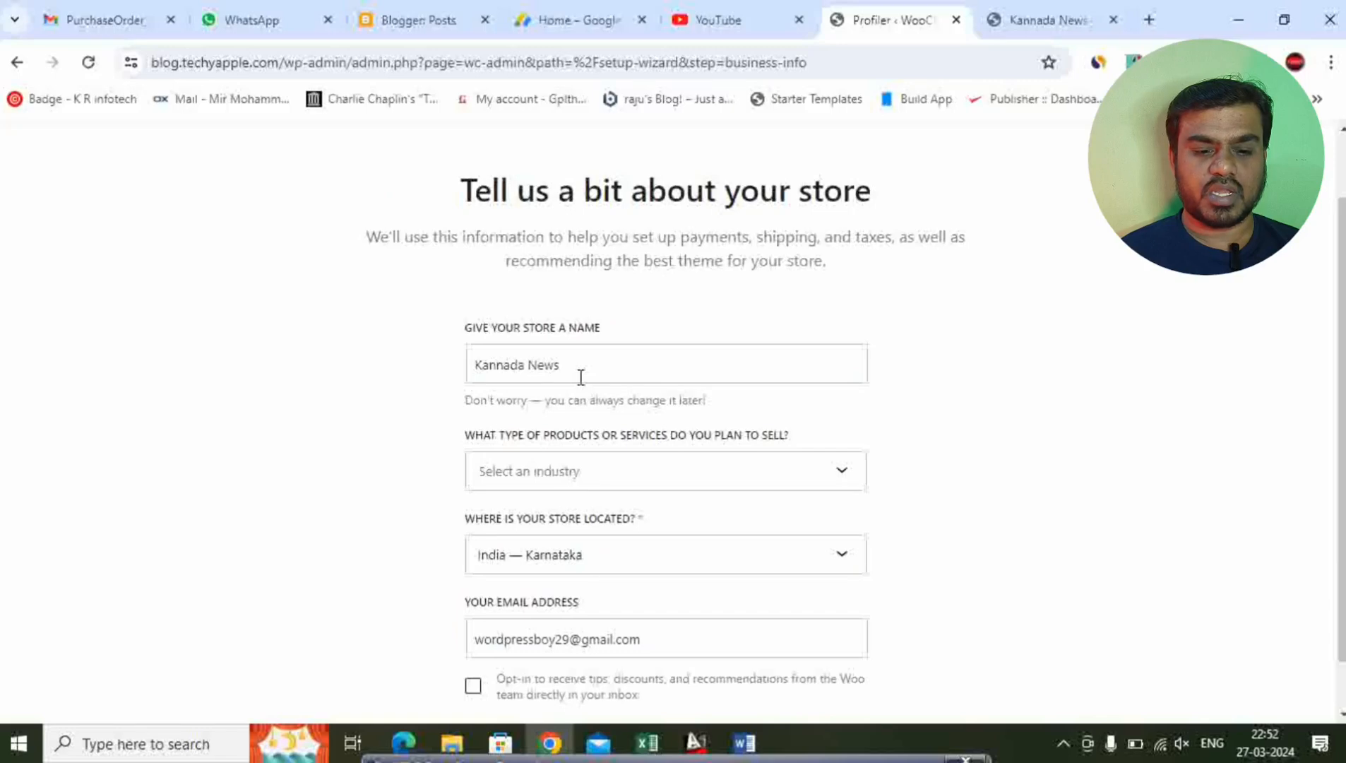
- Replace the store name with "Raj" in the store details
drag(580, 376, 506, 355)
key(BackSpace)
key(BackSpace)
key(BackSpace)
key(BackSpace)
key(BackSpace)
key(BackSpace)
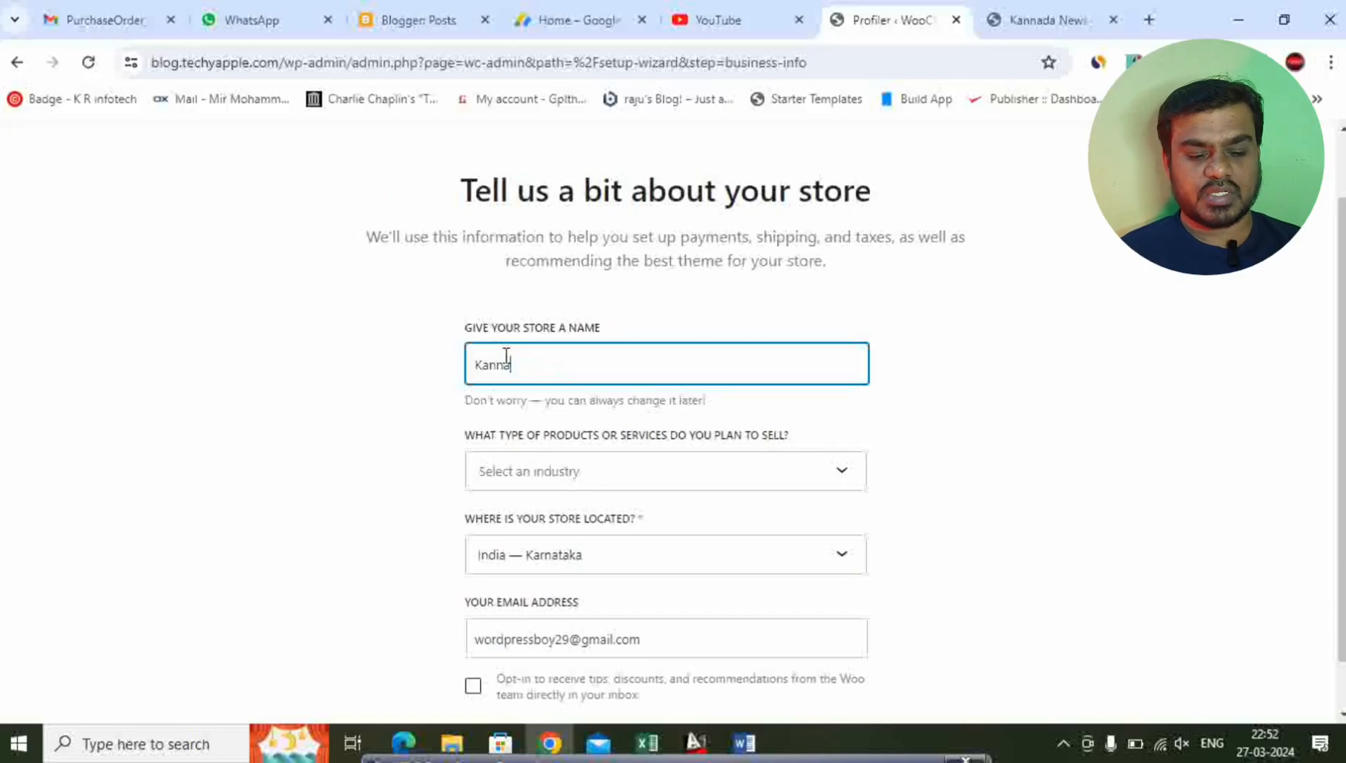
text(Raj)
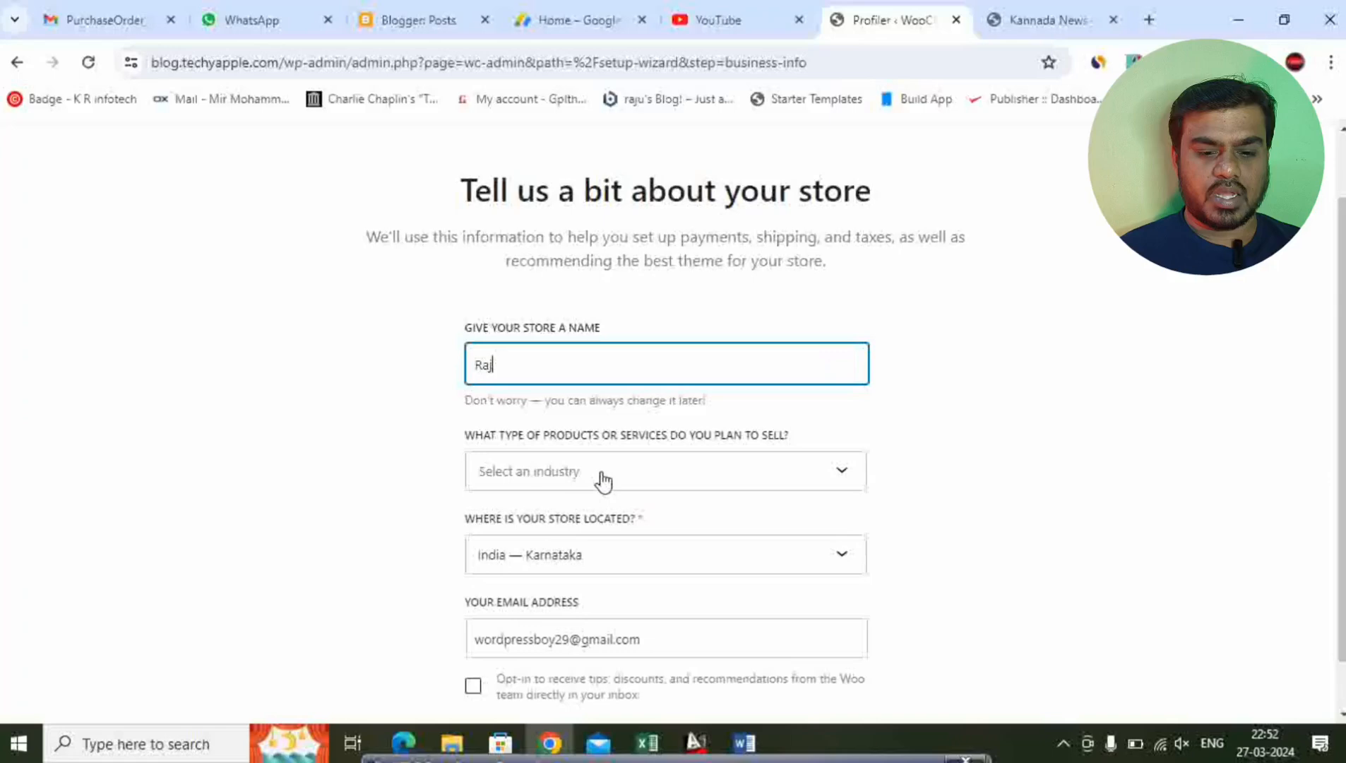
- Set the store's industry to Electronics and computers, opt in to Woo's e-mail tips, and submit the store details
click(603, 480)
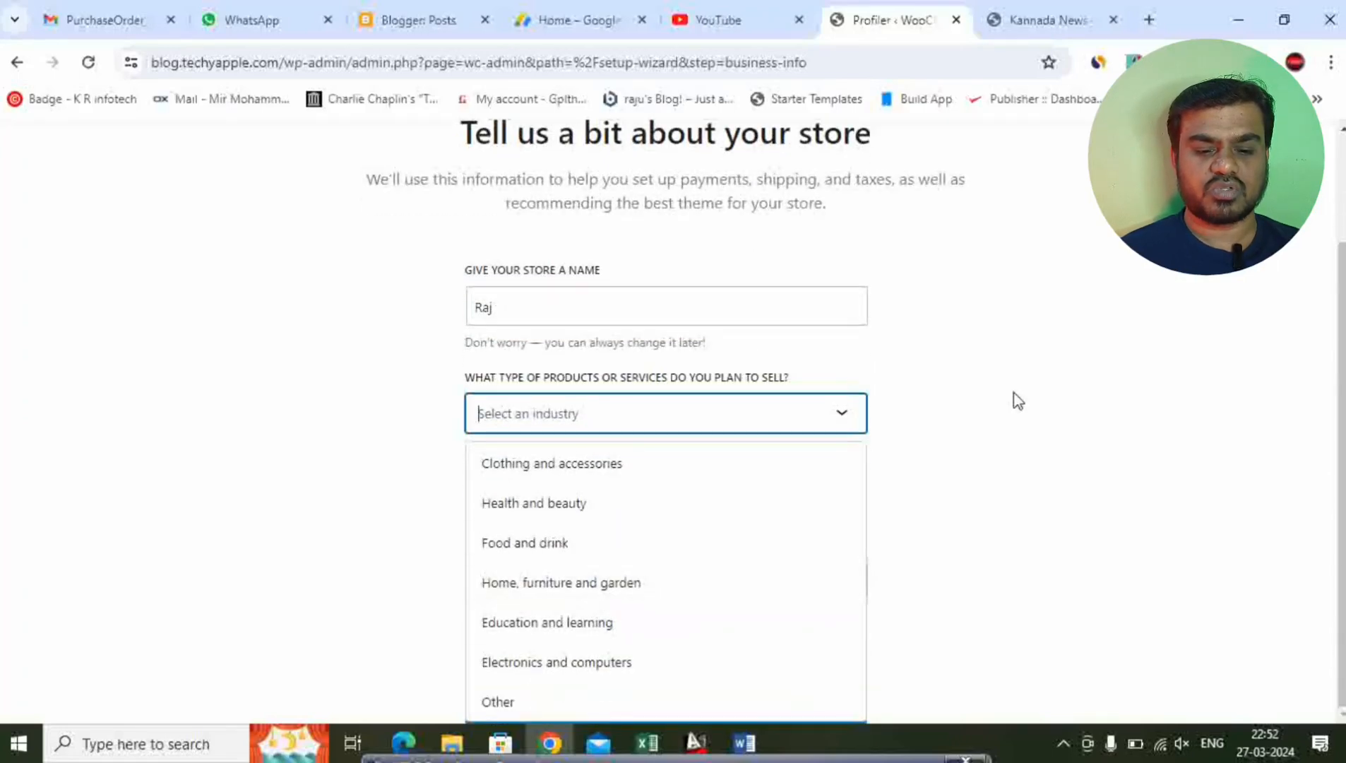
click(551, 665)
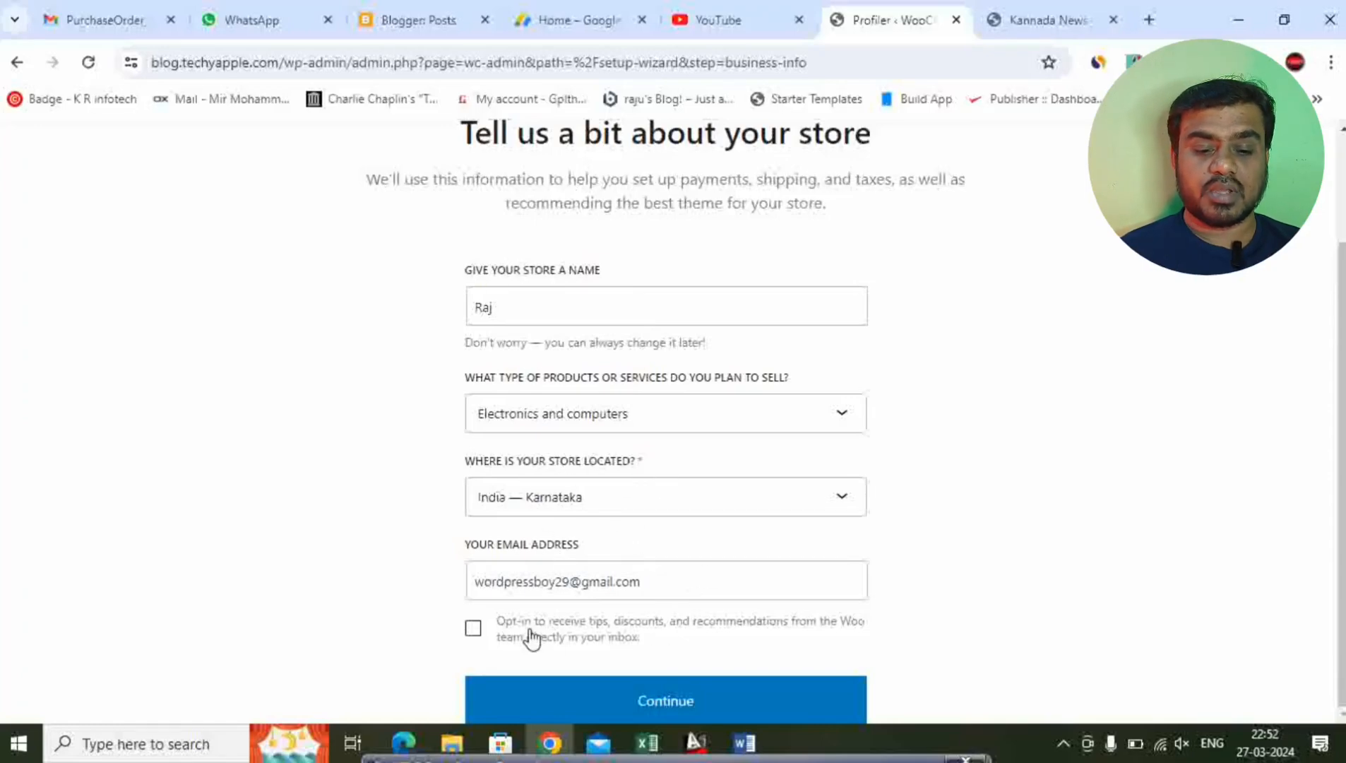
click(472, 628)
click(688, 699)
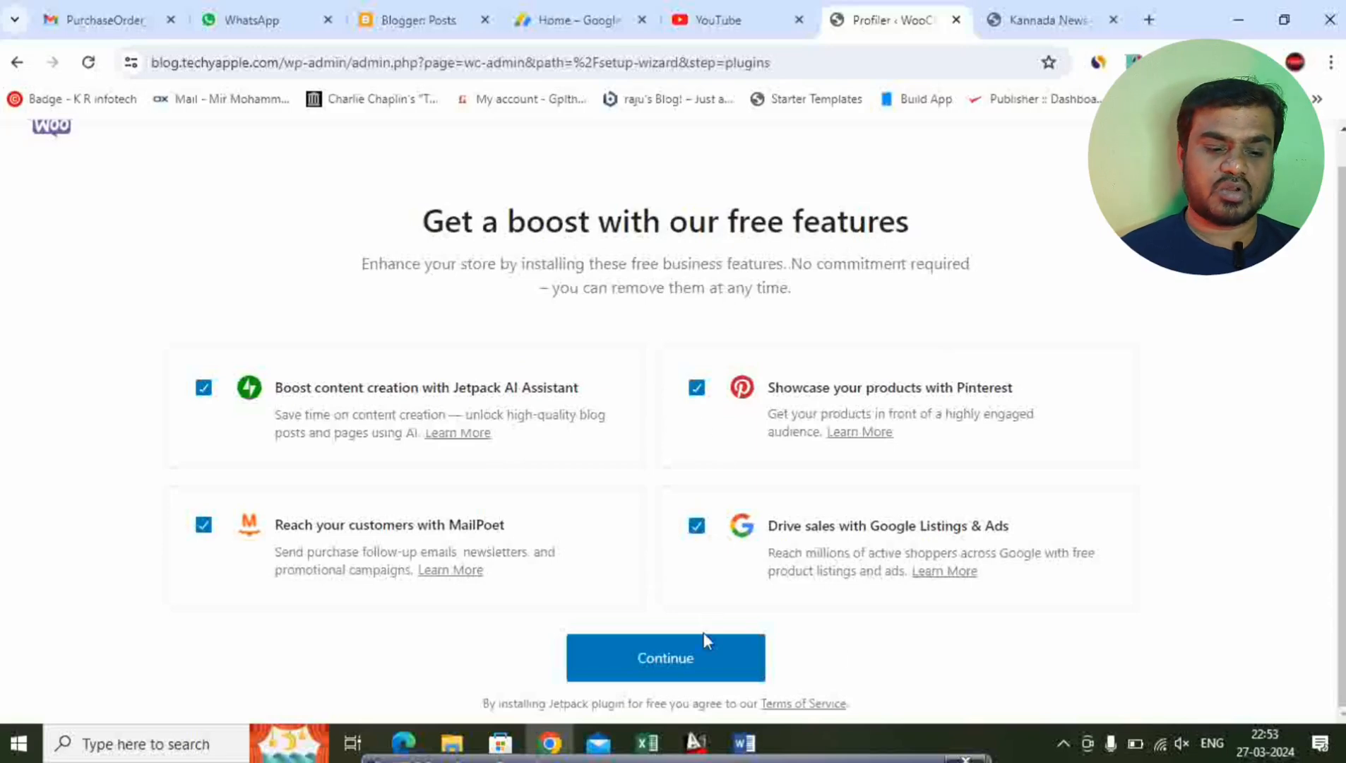
- Continue with Jetpack AI Assistant, Pinterest, MailPoet and Google Listings & Ads selected, and review the WooCommerce home checklist
click(689, 676)
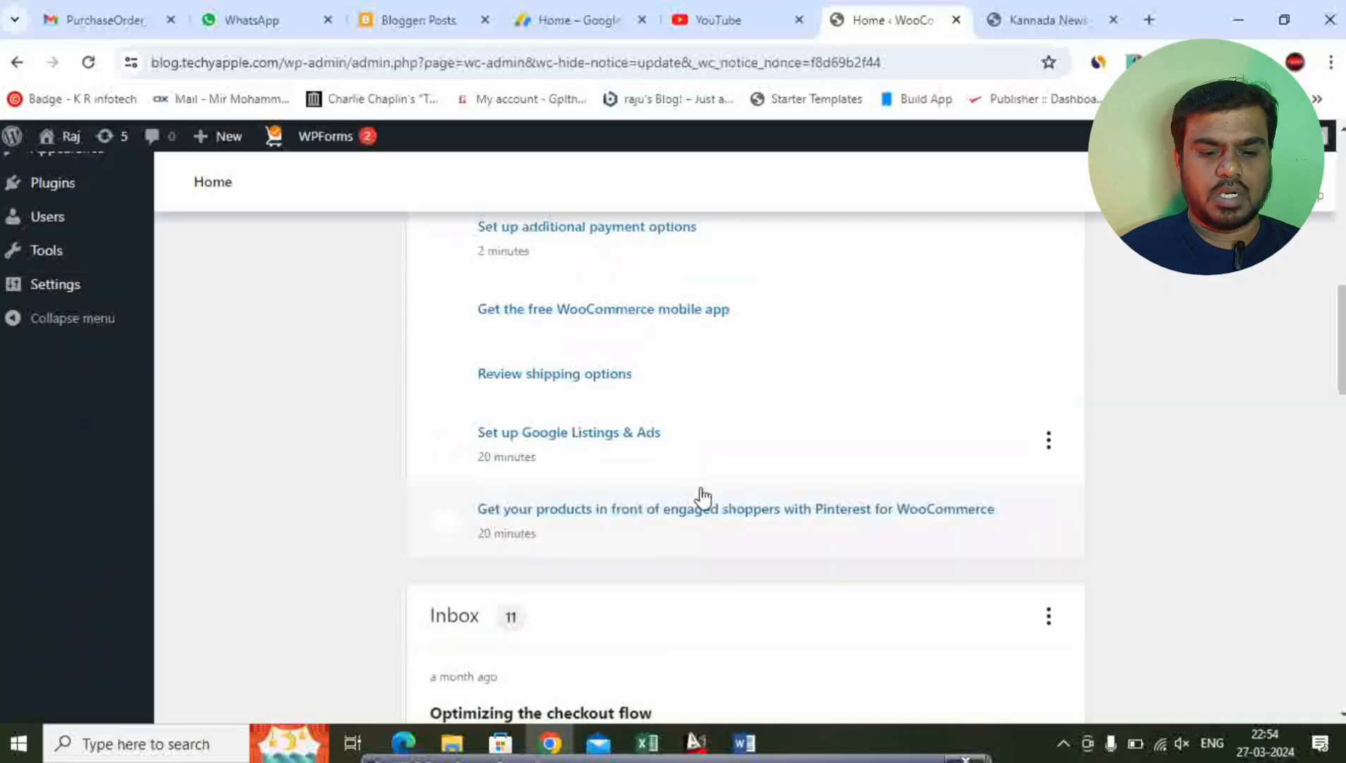
scroll(709, 499, up, 8)
scroll(719, 488, down, 14)
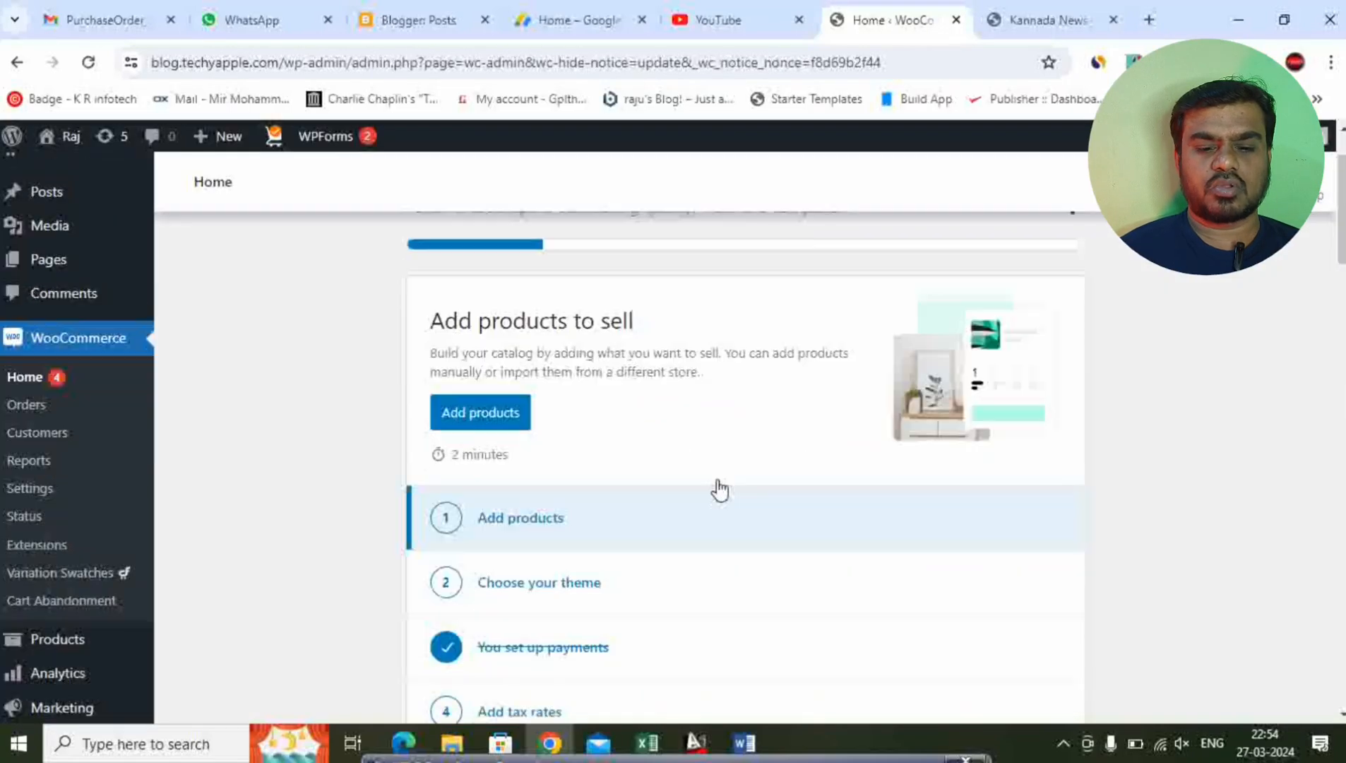
scroll(720, 488, up, 12)
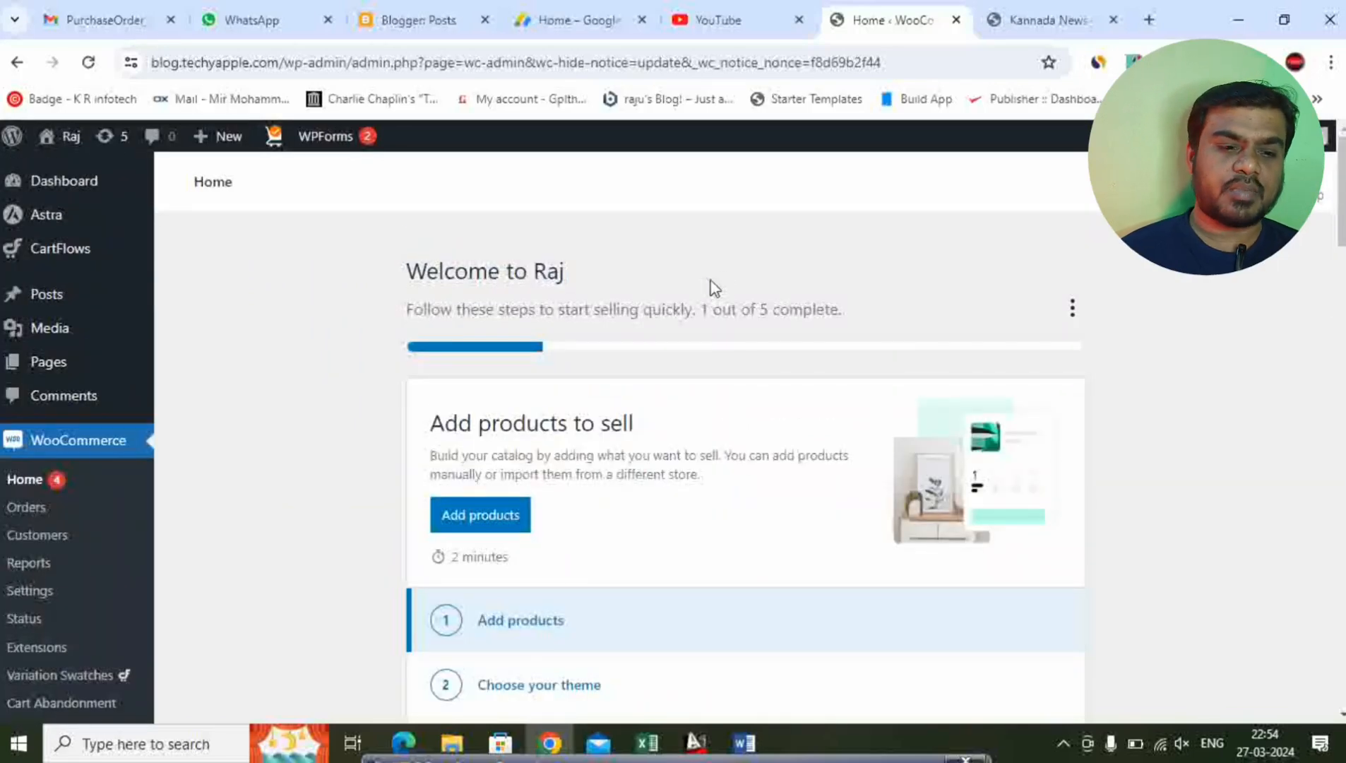
- Switch to the storefront's browser tab and reload the home page to check the updated site
click(1059, 21)
click(88, 62)
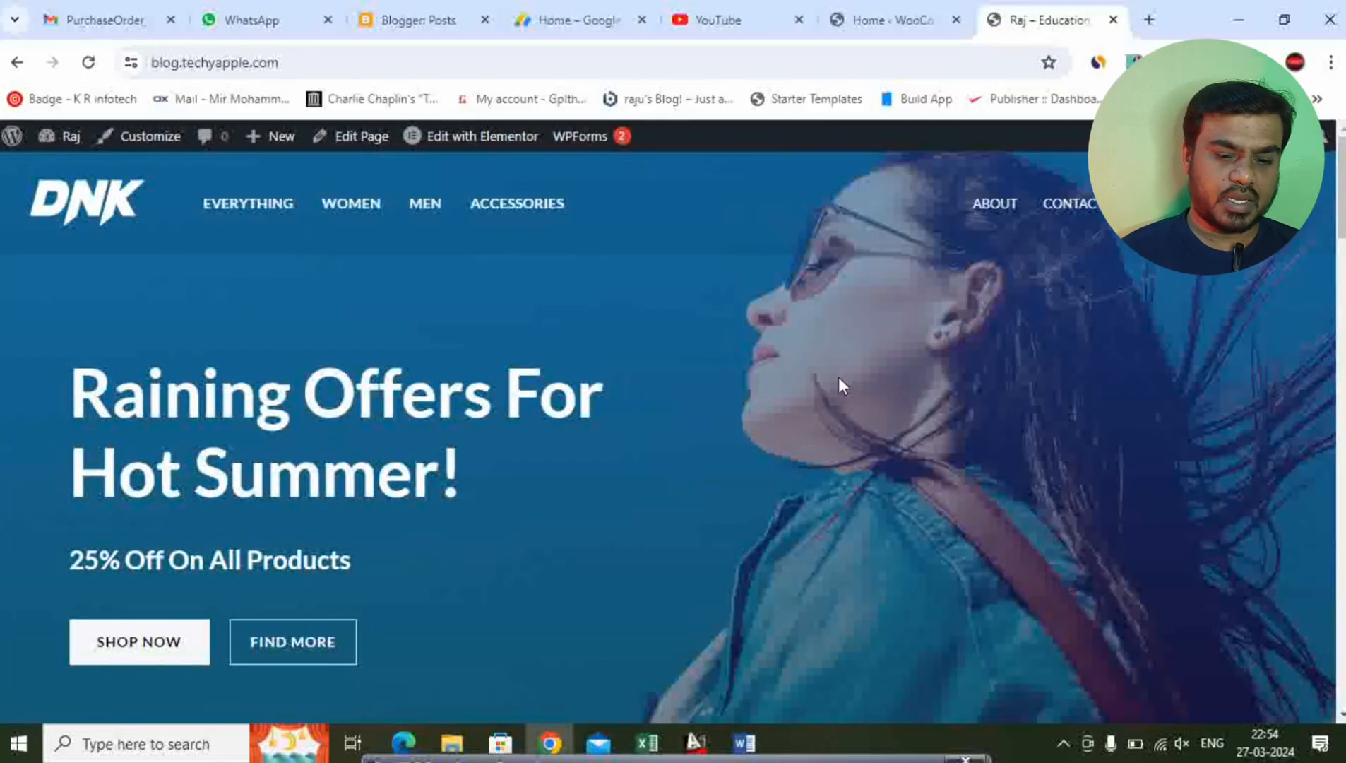
- Look over the storefront home page down to its footer, and open a blank new-product form in the store's admin
scroll(838, 378, down, 20)
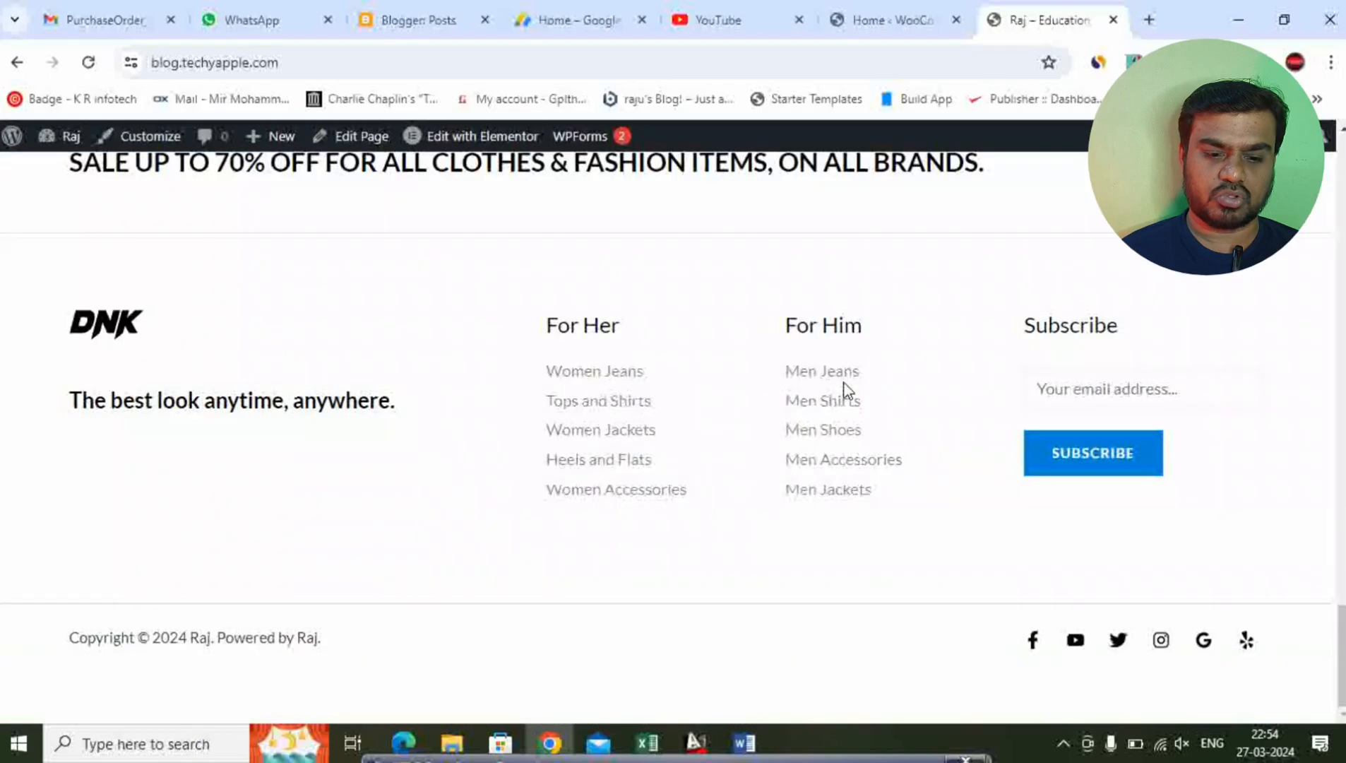
scroll(845, 386, up, 20)
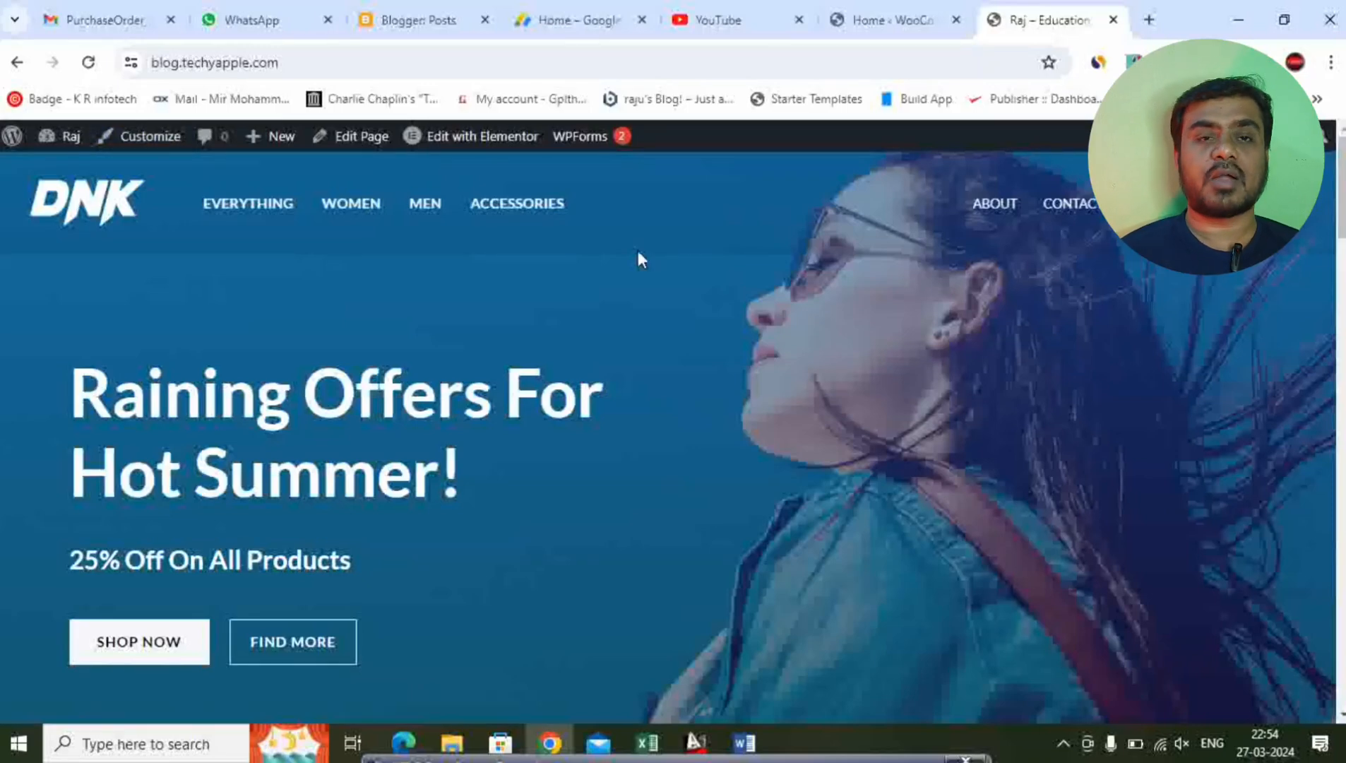
click(883, 23)
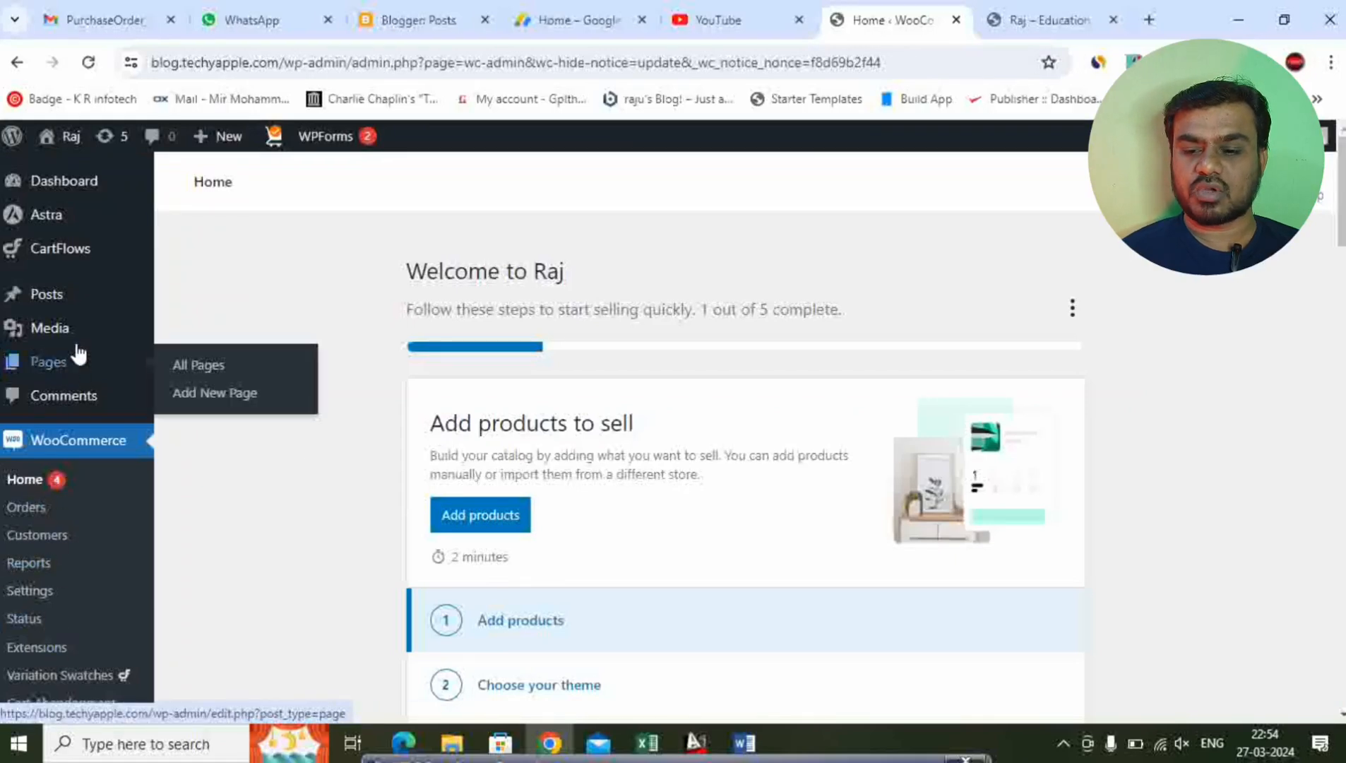
scroll(94, 446, down, 4)
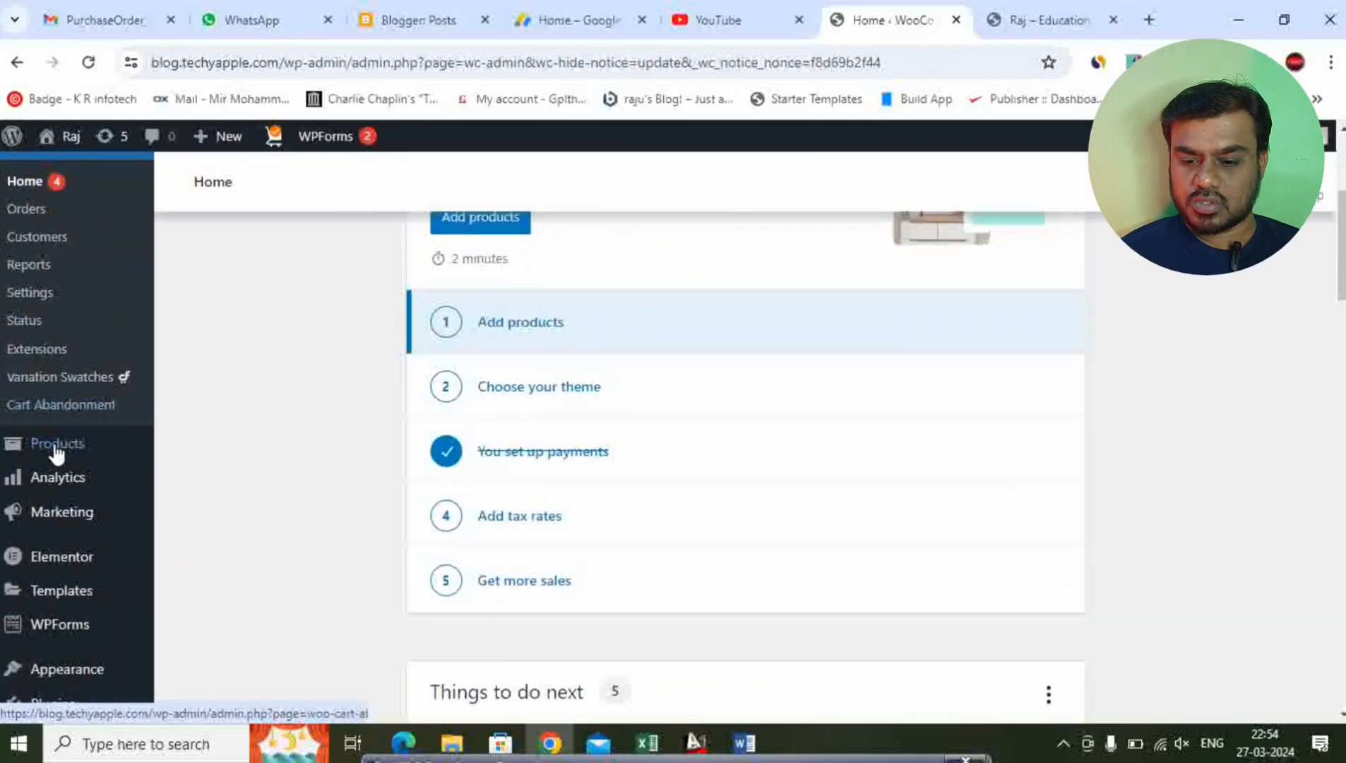
mouse_move(54, 450)
click(200, 474)
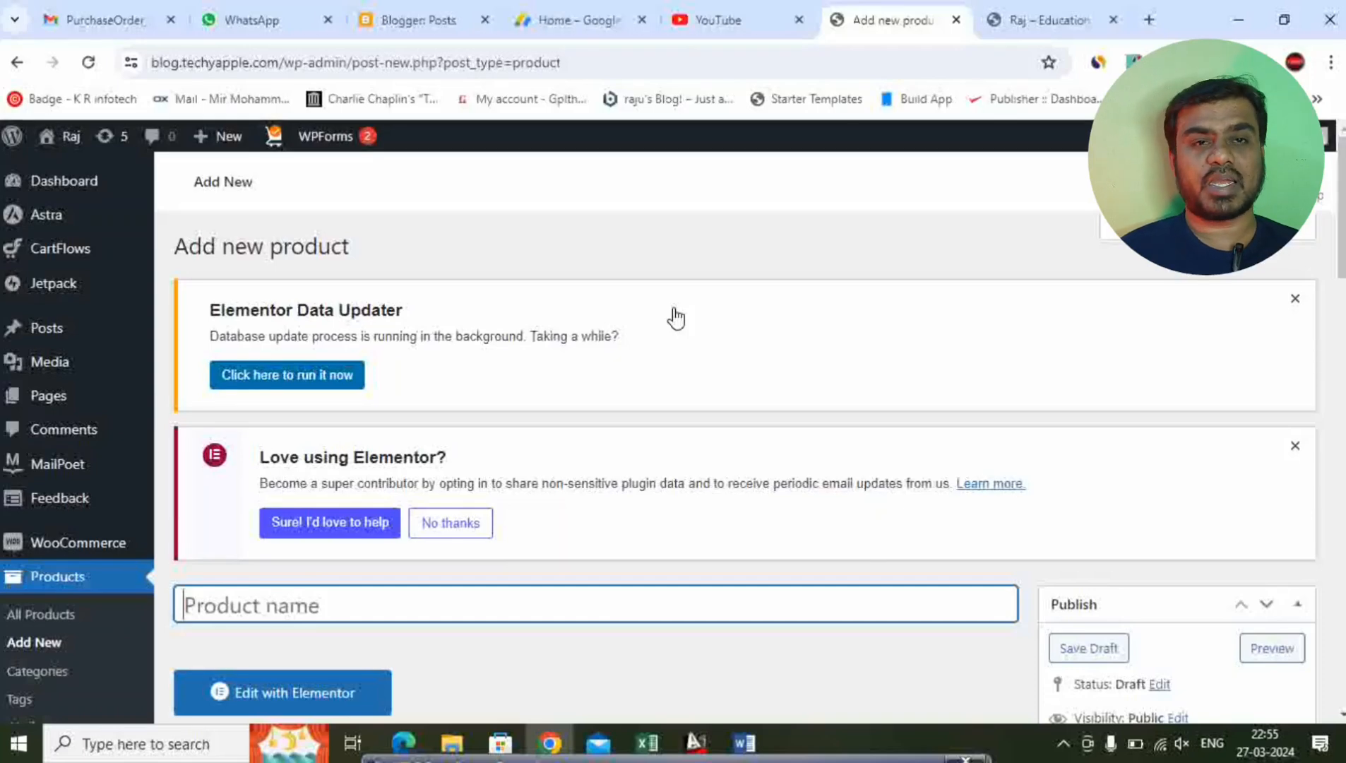
scroll(677, 337, down, 4)
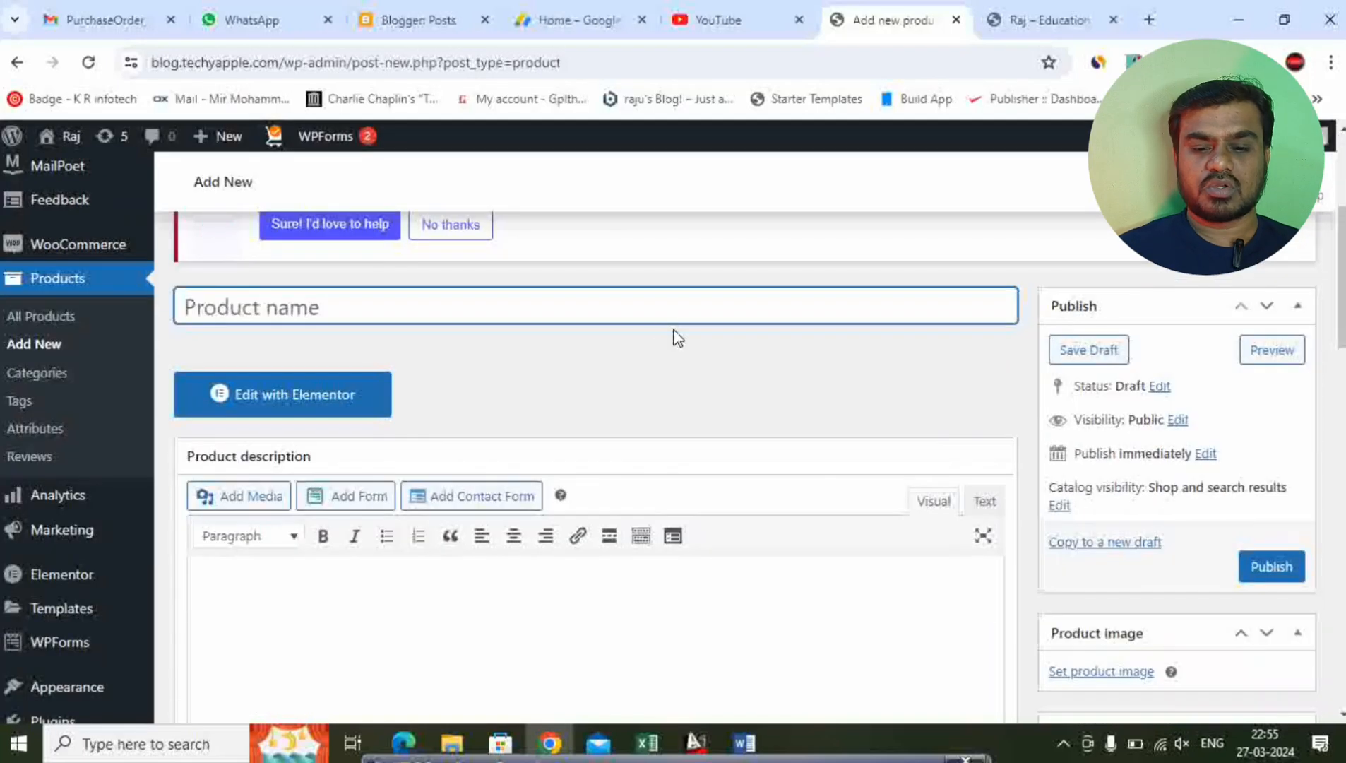
- Open Amazon.in in a new browser tab and go to the OnePlus Bullets Z2 earphones from the mobile accessories offers
click(1151, 19)
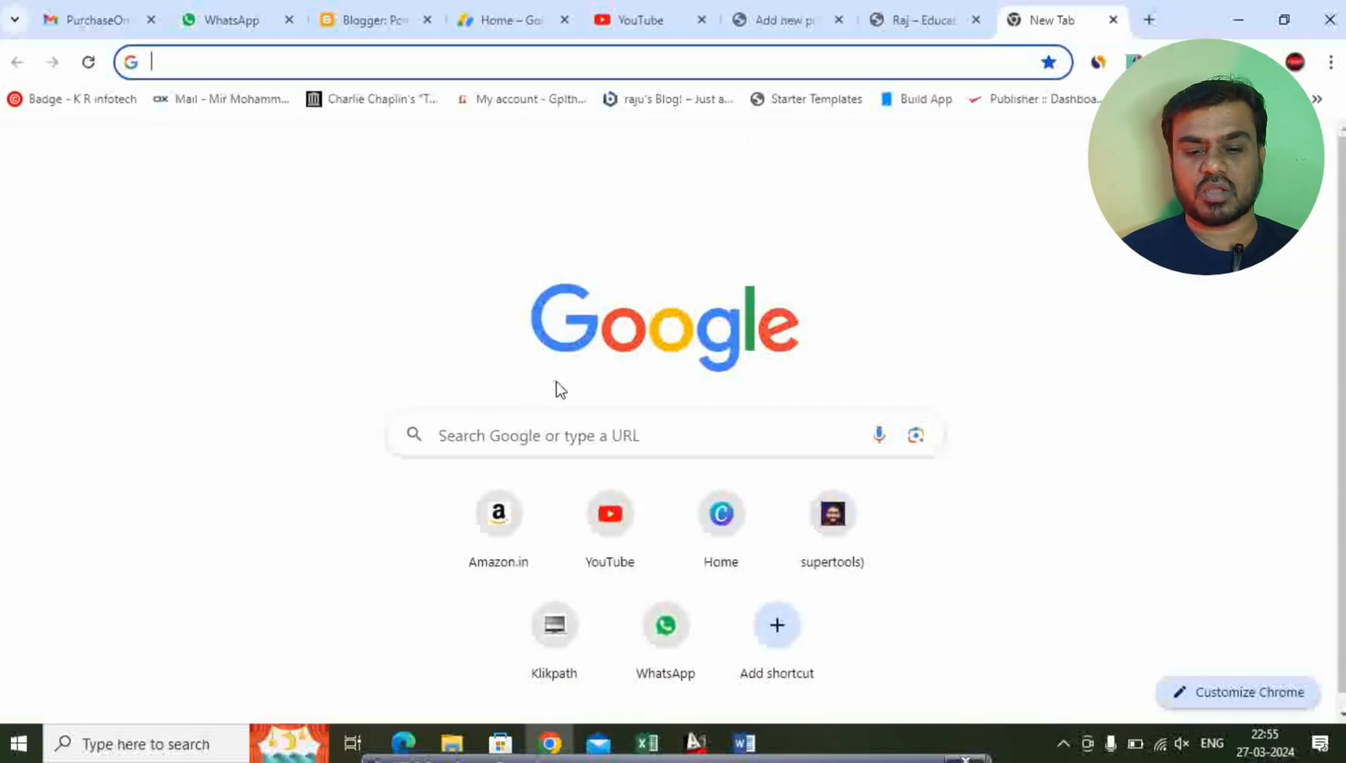
click(486, 561)
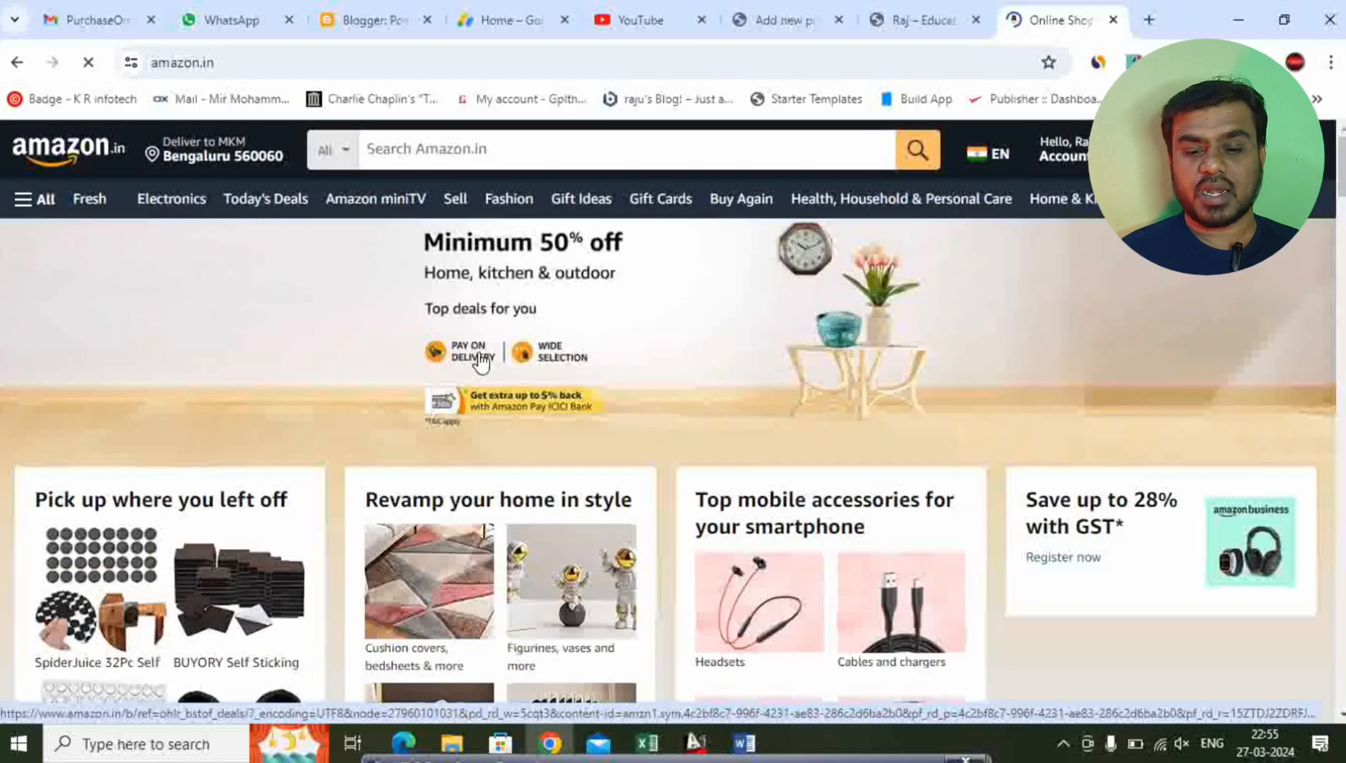
scroll(706, 360, down, 4)
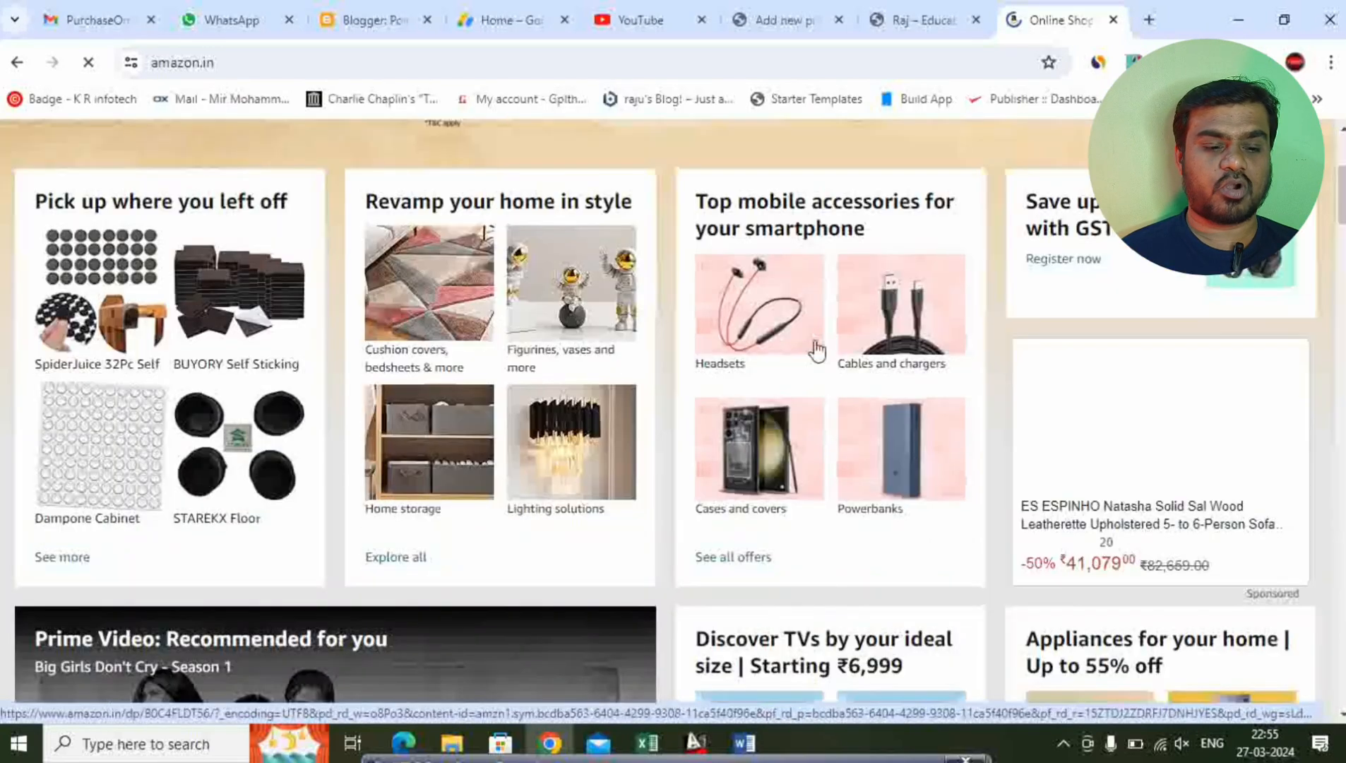
click(774, 326)
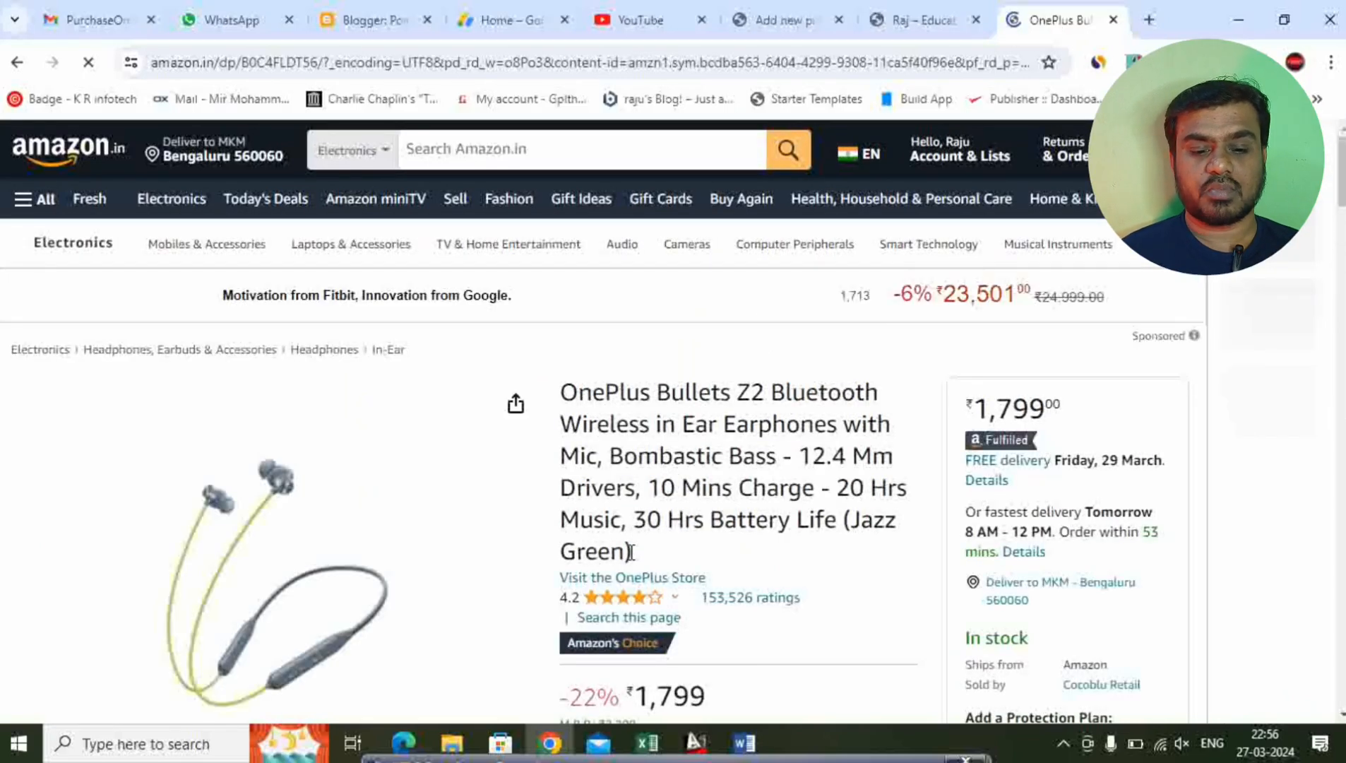
- Copy the full OnePlus Bullets Z2 title from the Amazon listing and paste it as the new product's name
drag(631, 551, 561, 390)
key(ctrl+c)
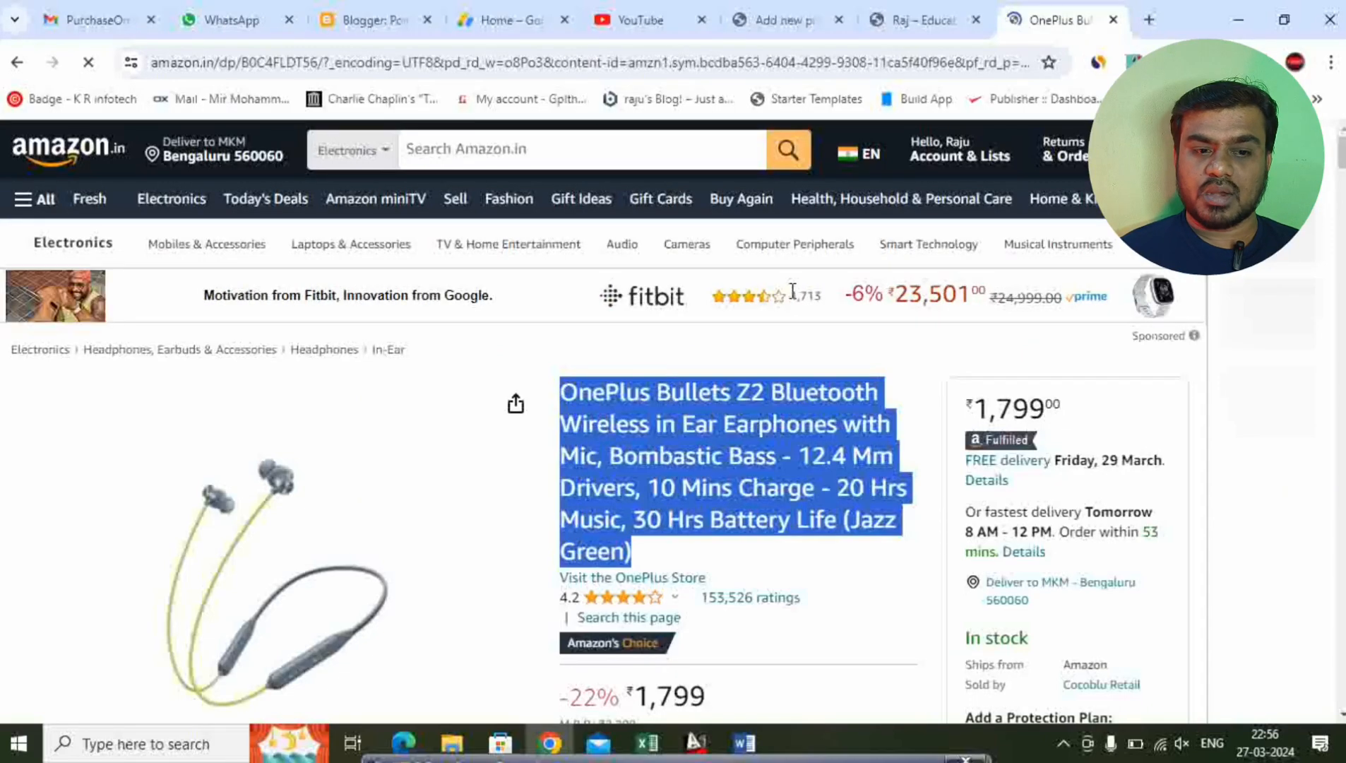
click(784, 20)
click(370, 304)
key(ctrl+v)
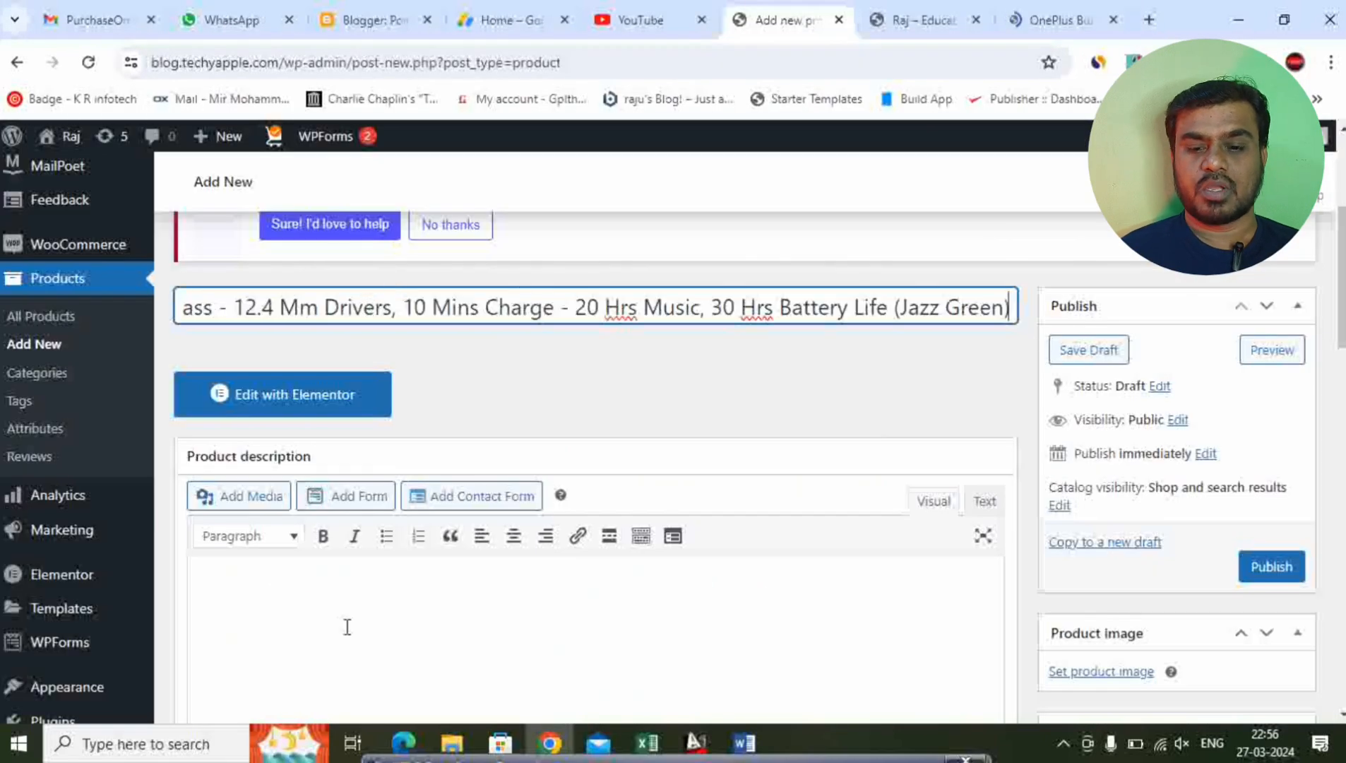
- Copy the technical details and additional information tables from the Amazon listing into the product description
click(337, 625)
scroll(719, 410, down, 3)
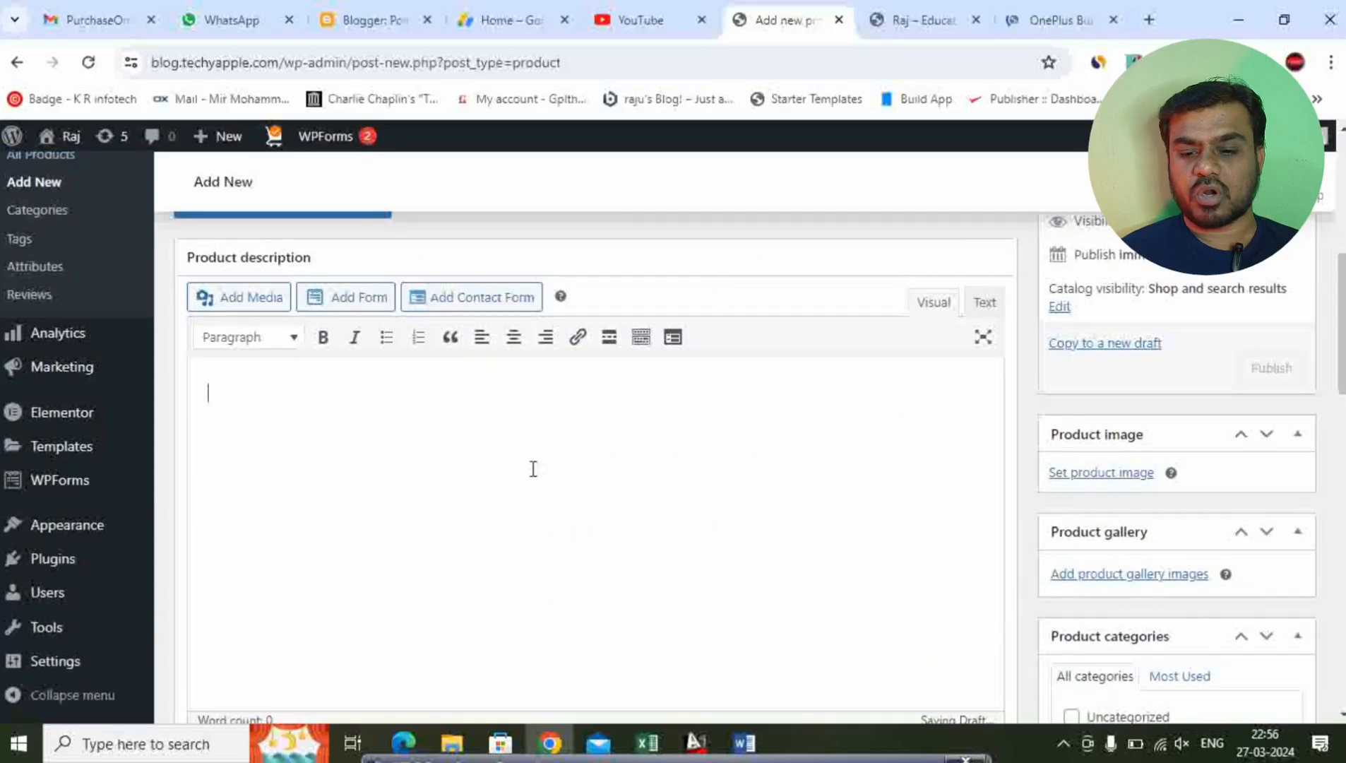
click(1042, 21)
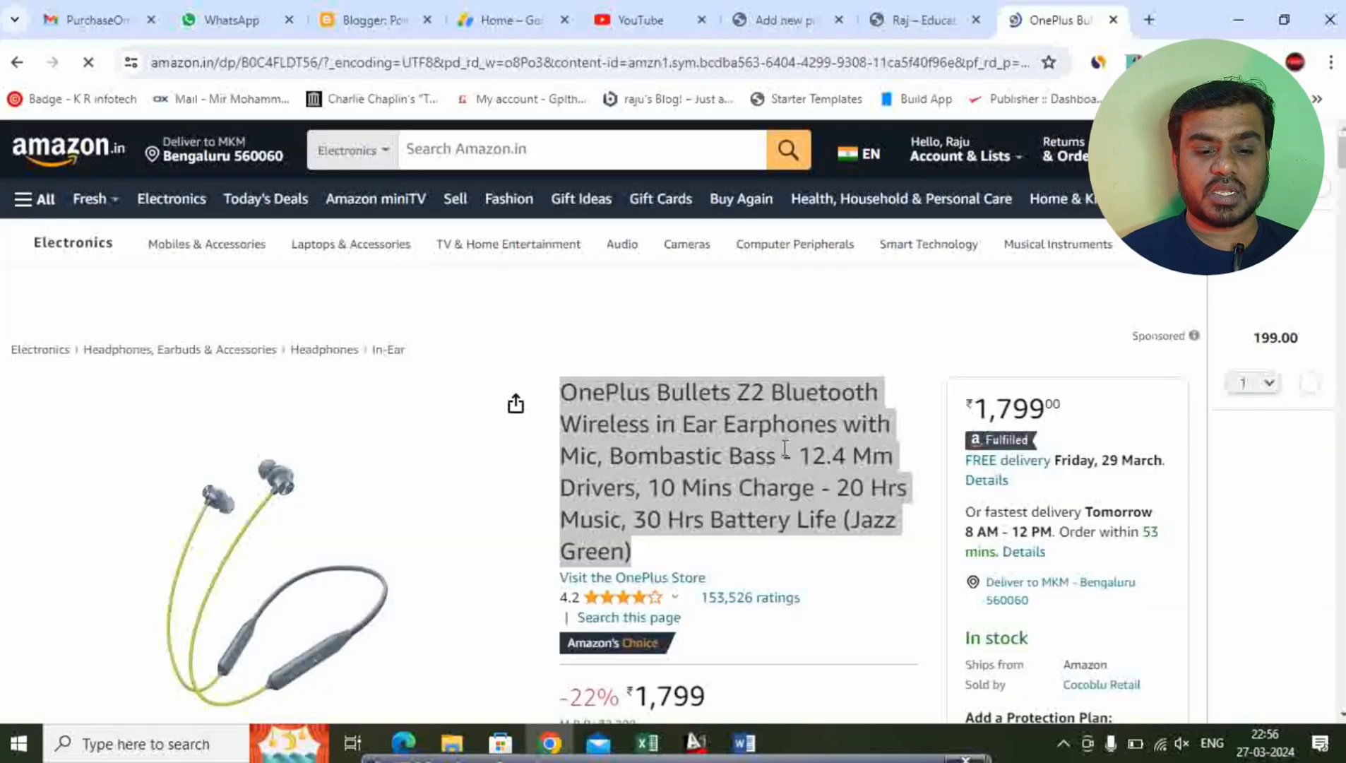
scroll(785, 447, down, 6)
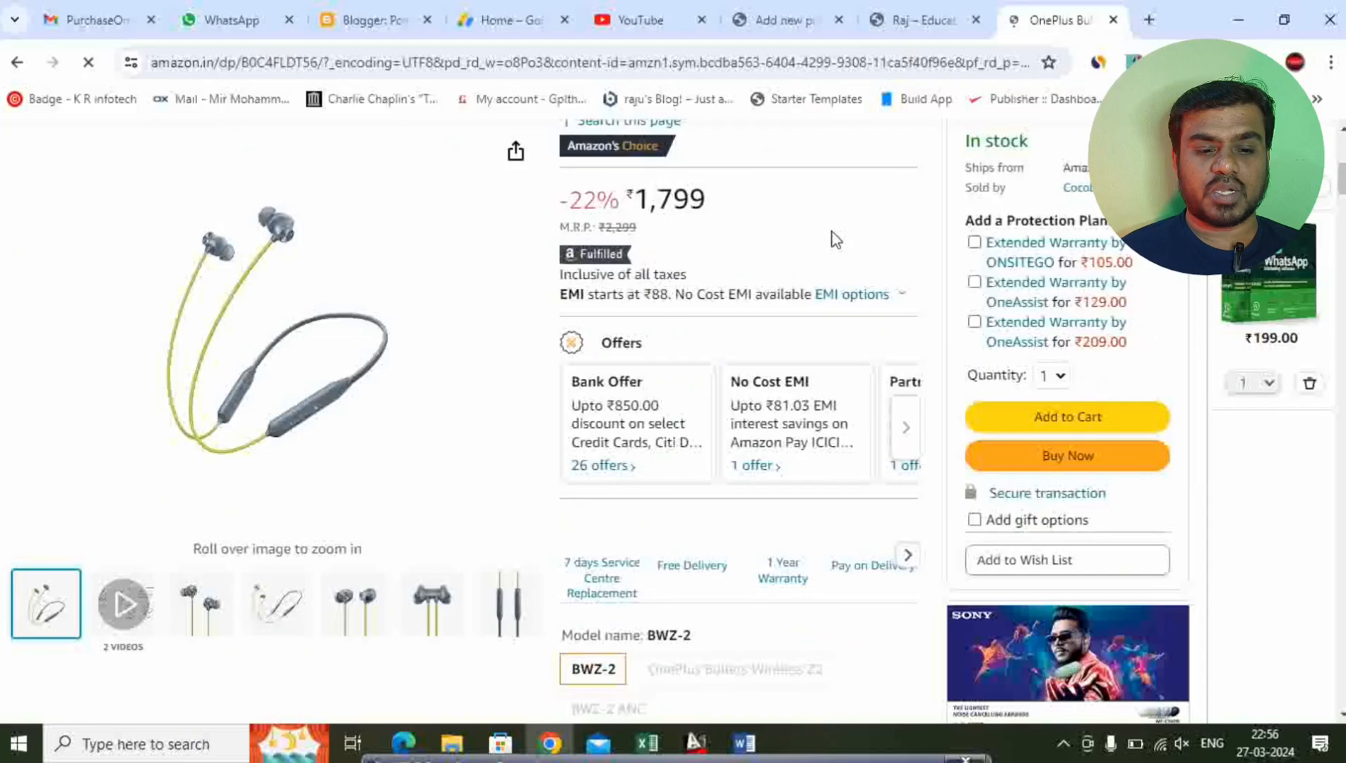
scroll(802, 312, down, 8)
scroll(803, 315, down, 4)
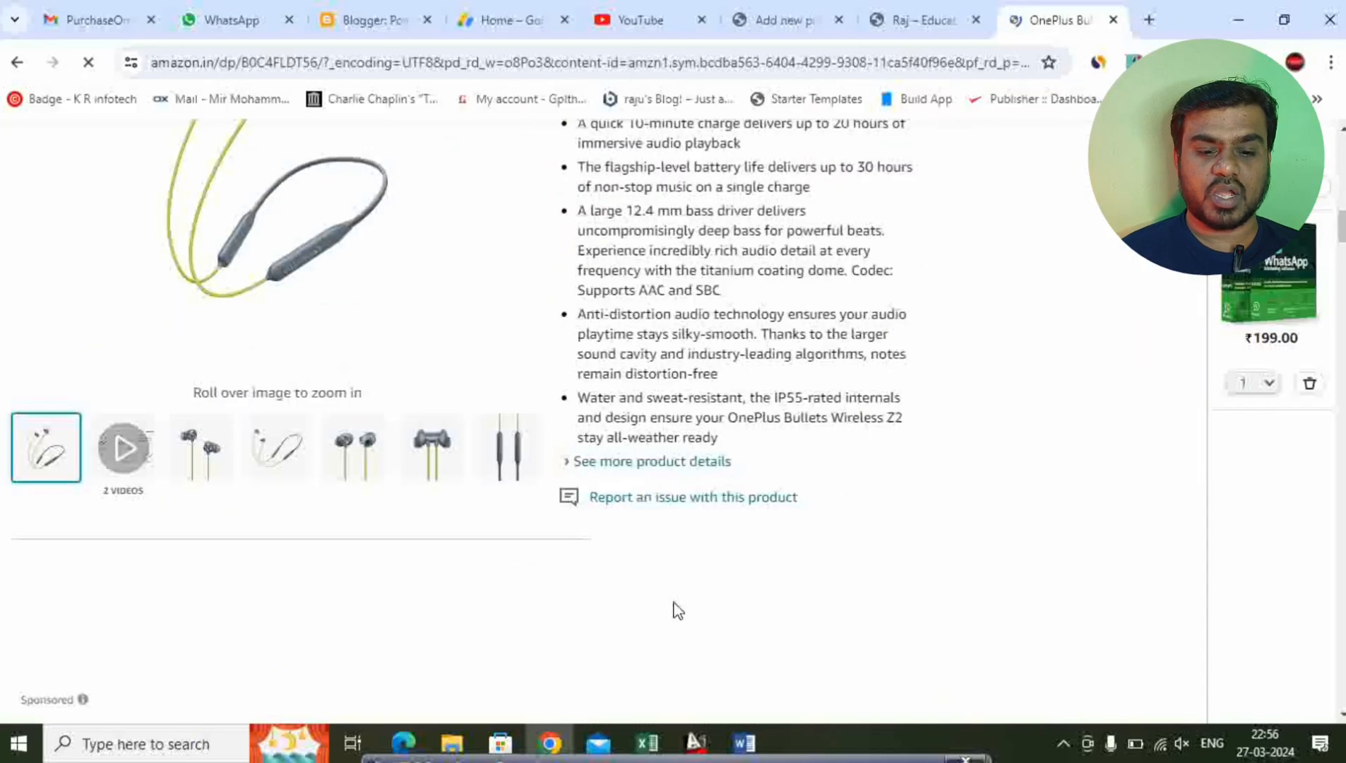
click(708, 465)
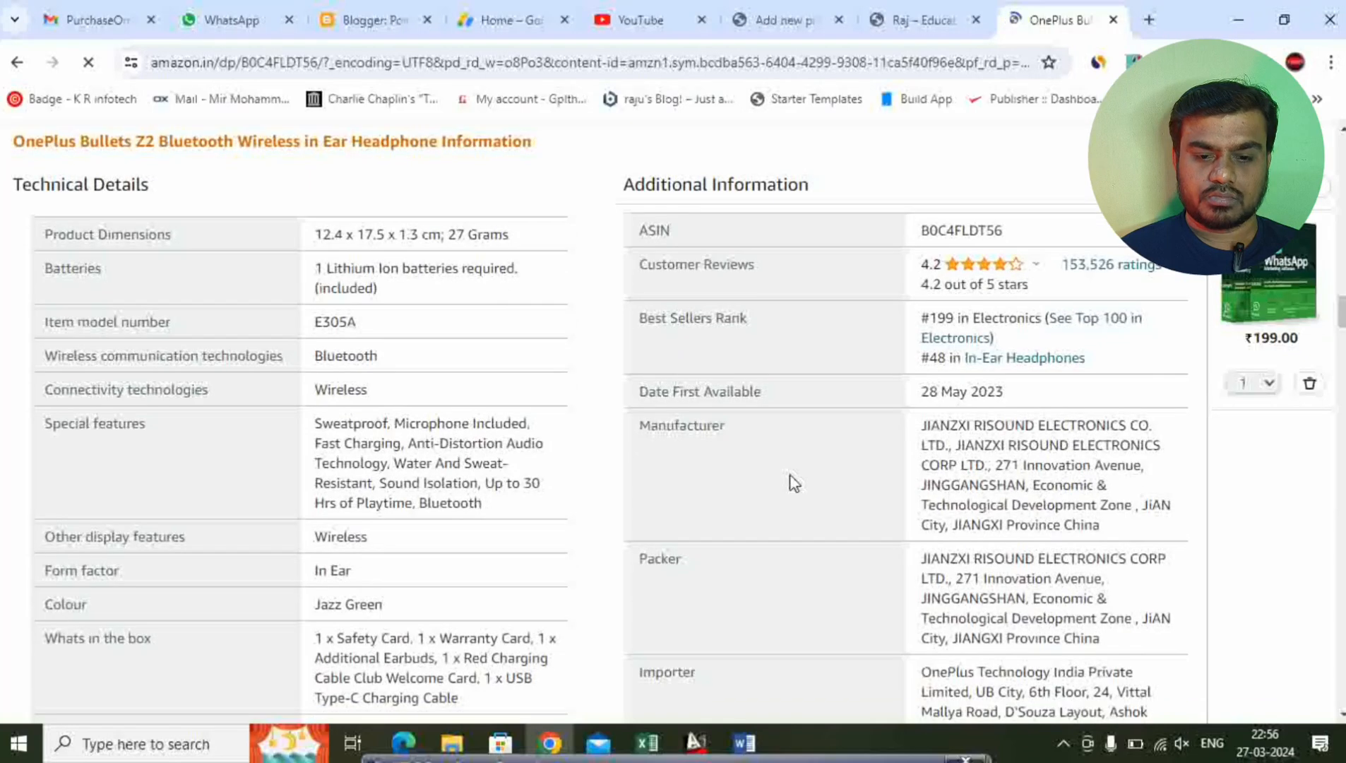
drag(48, 233, 947, 711)
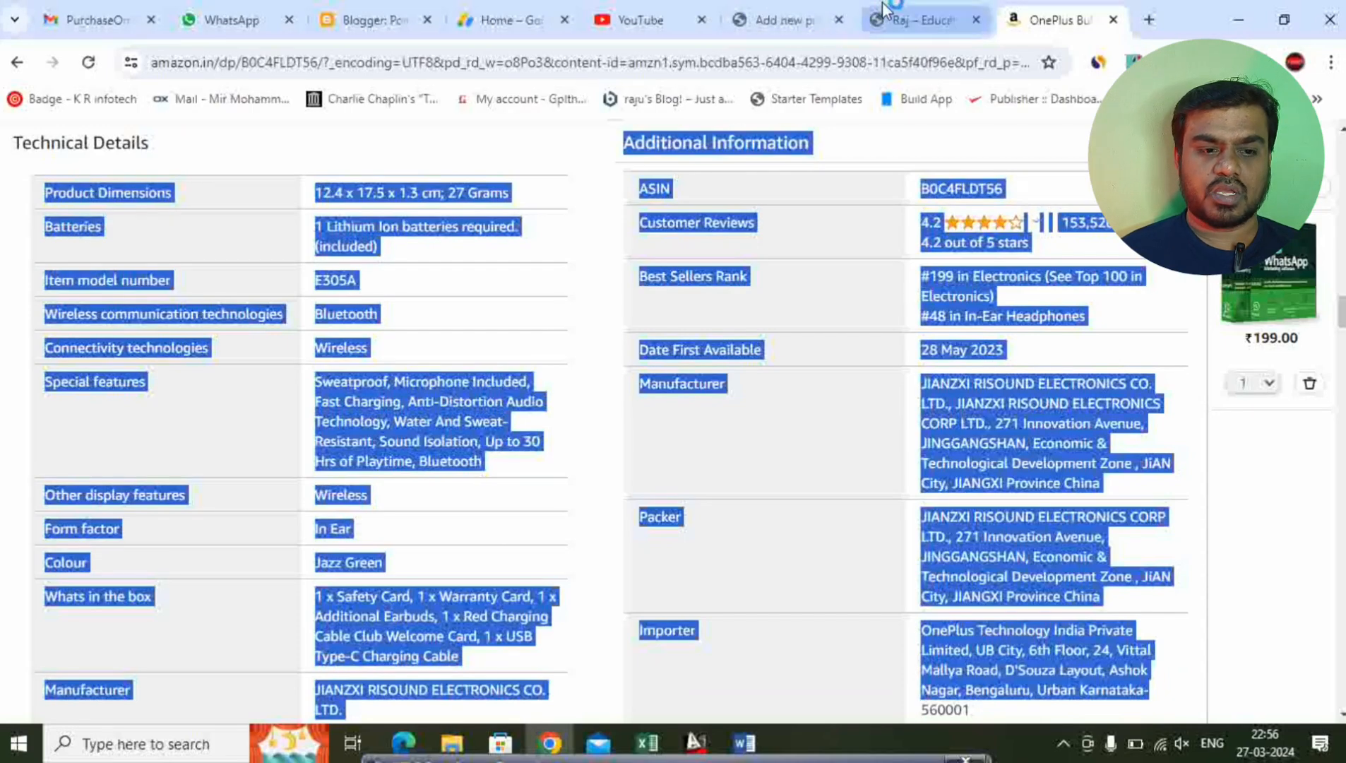
click(780, 22)
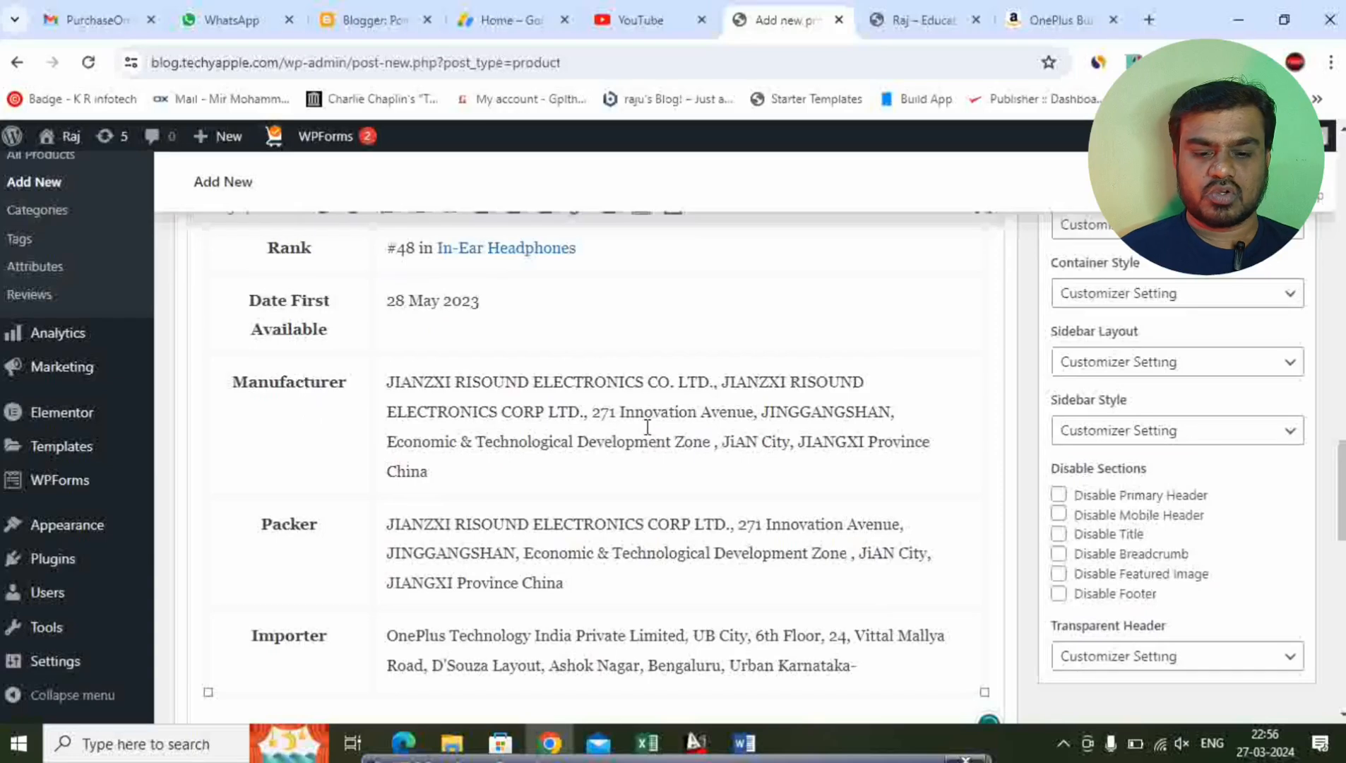
- Set the product type to External/Affiliate product in the product data
scroll(647, 427, down, 8)
scroll(644, 484, up, 4)
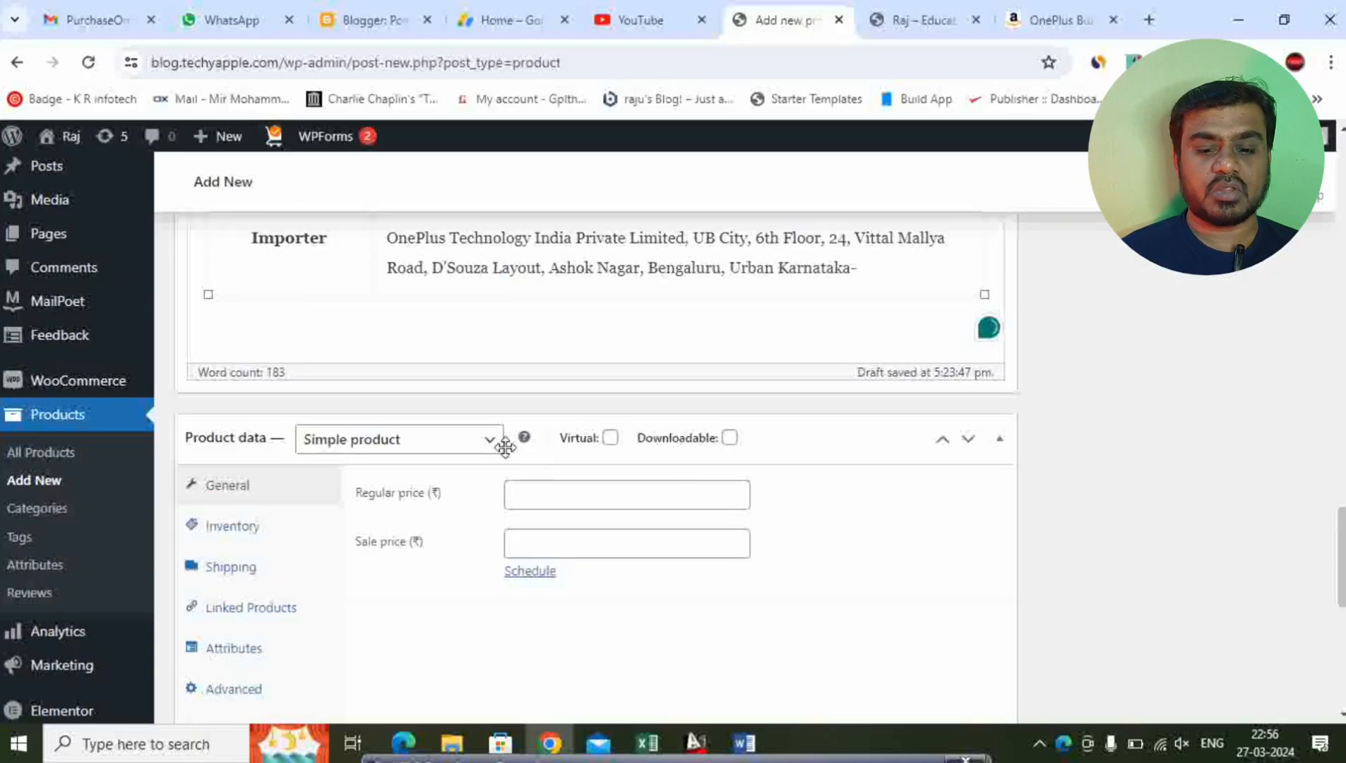
click(437, 452)
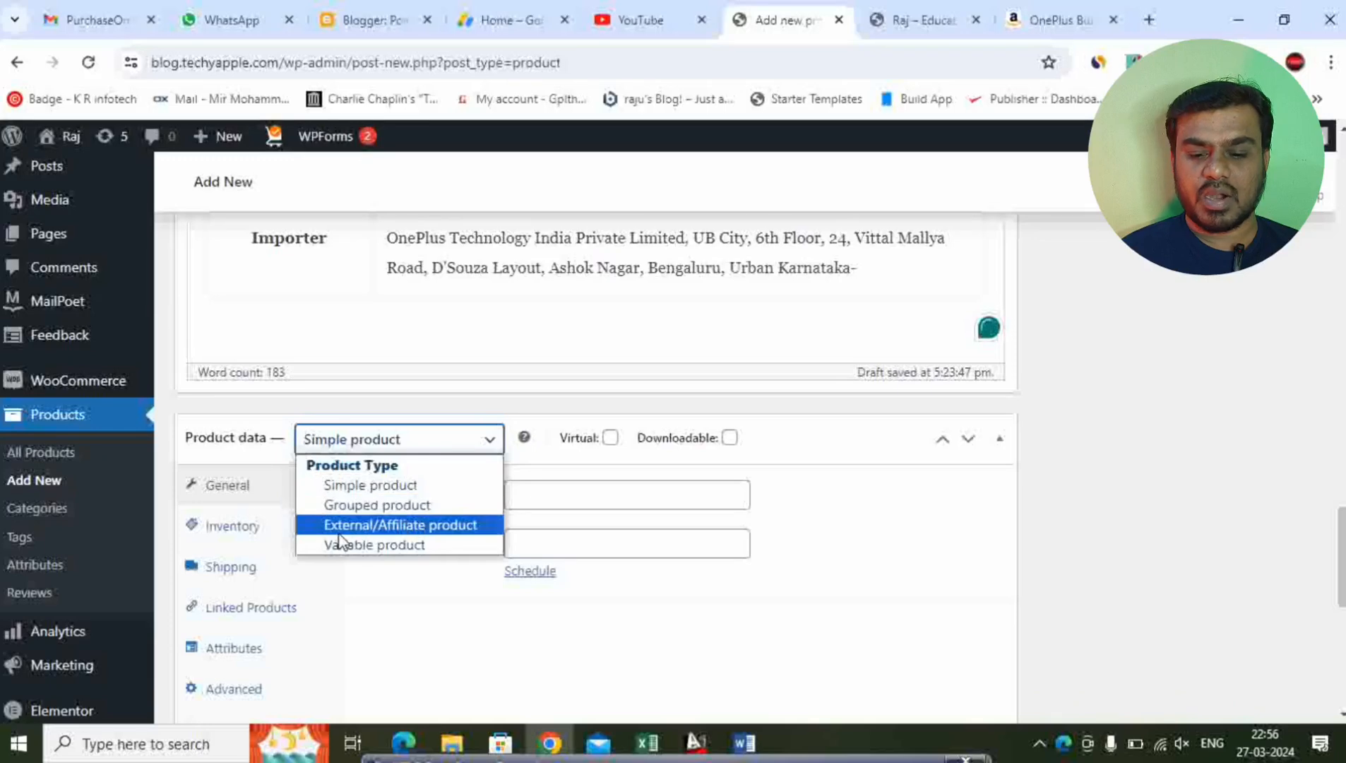
click(434, 528)
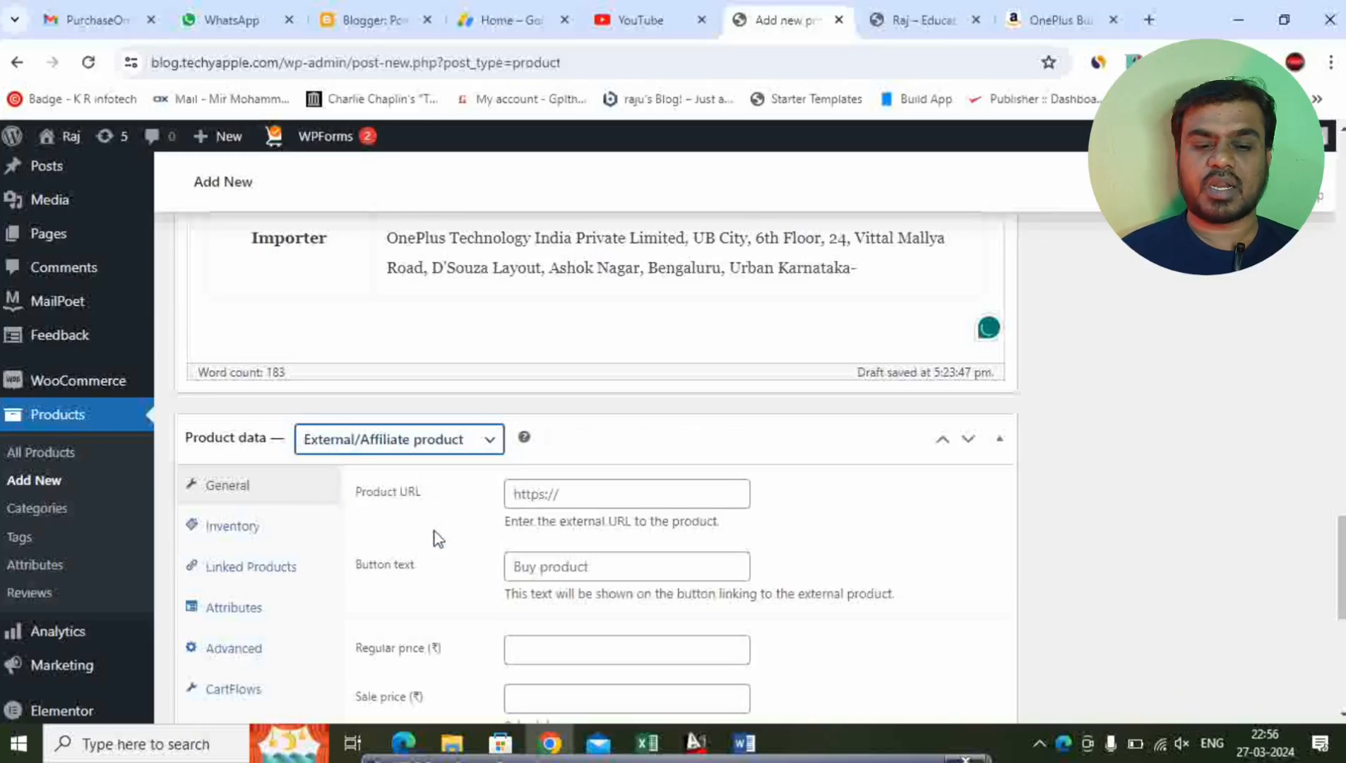
- Paste the Amazon listing's web address as the product URL and set the button text to "Buy Now"
click(563, 497)
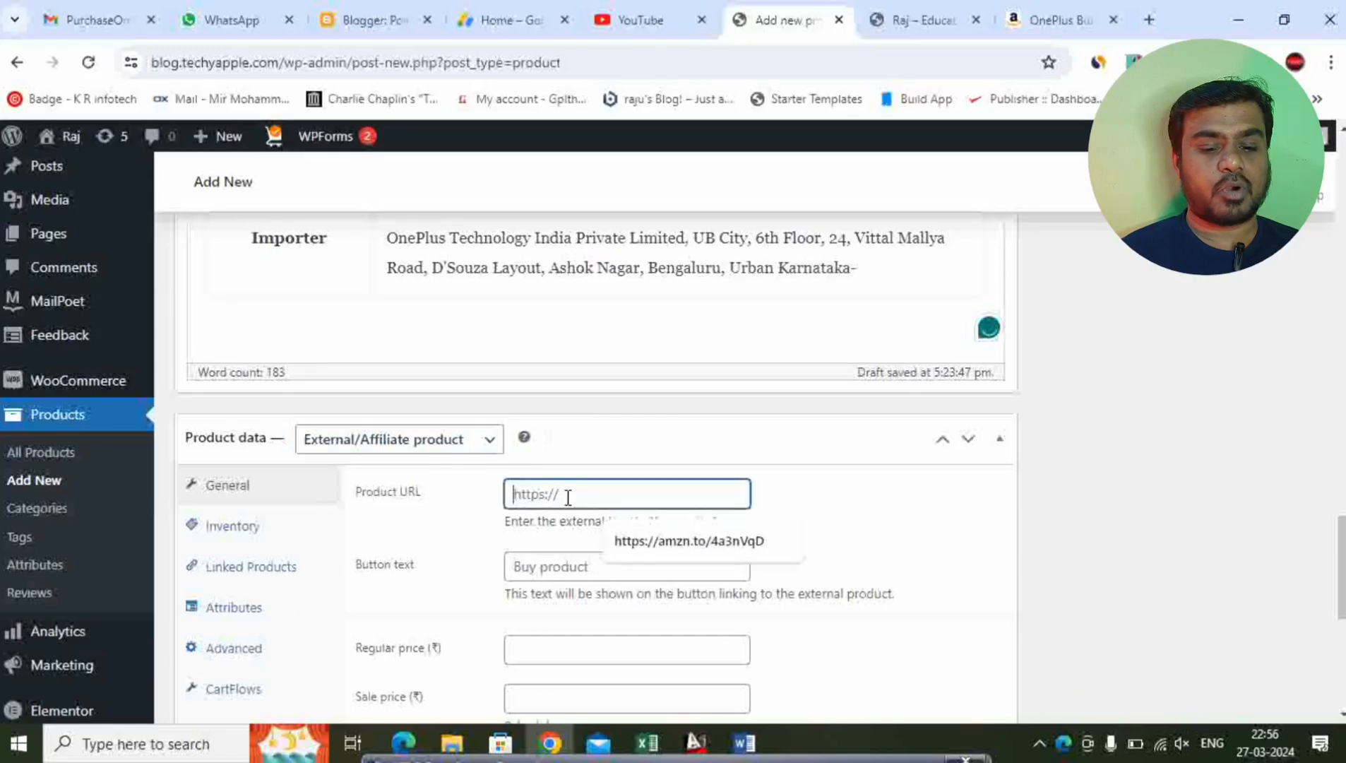
click(1014, 28)
scroll(417, 254, up, 20)
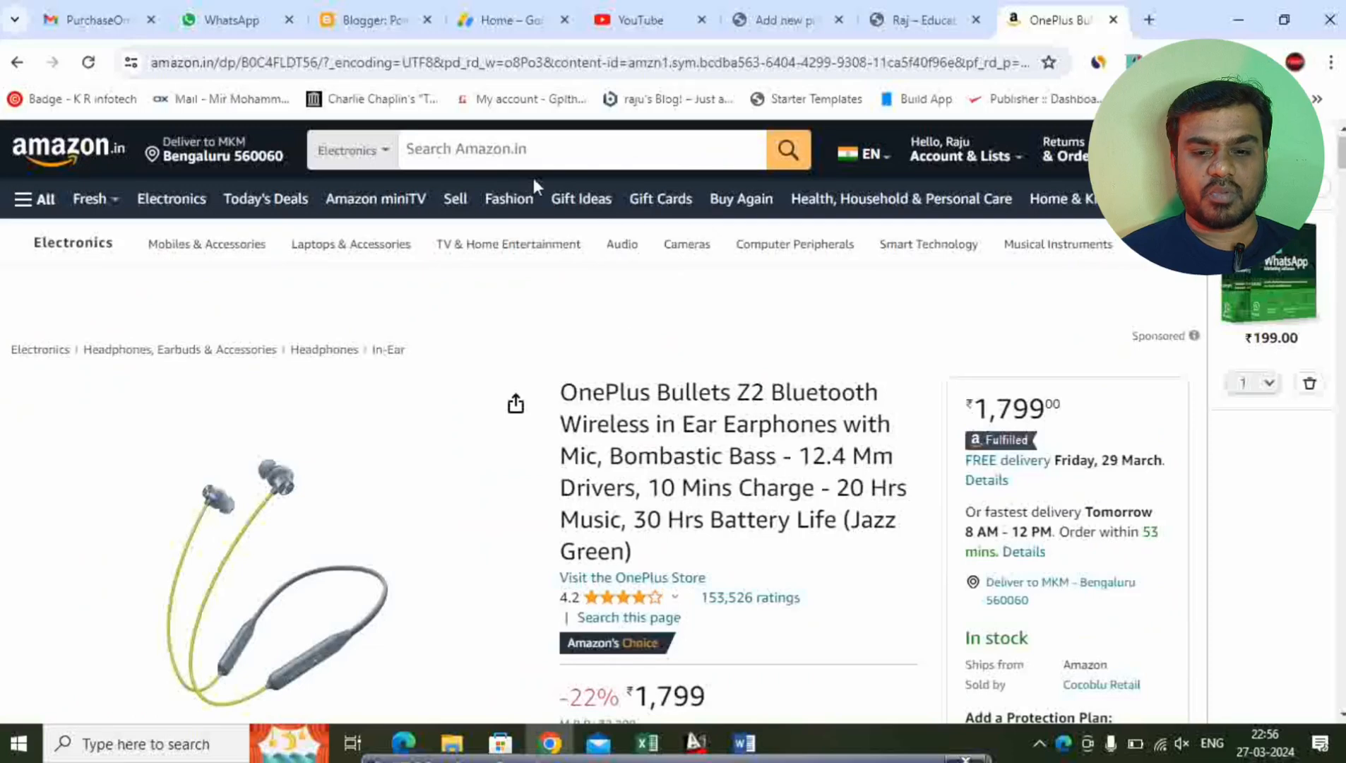
click(526, 62)
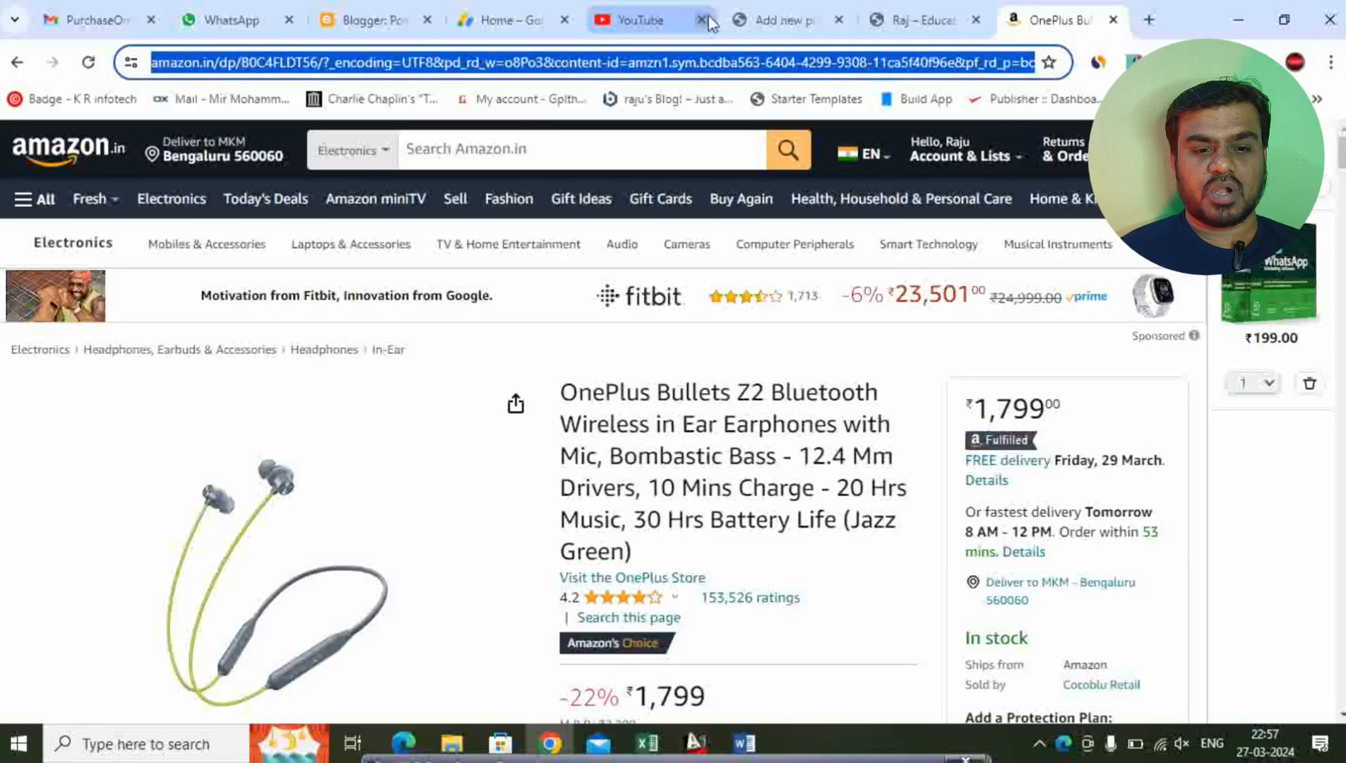
click(776, 20)
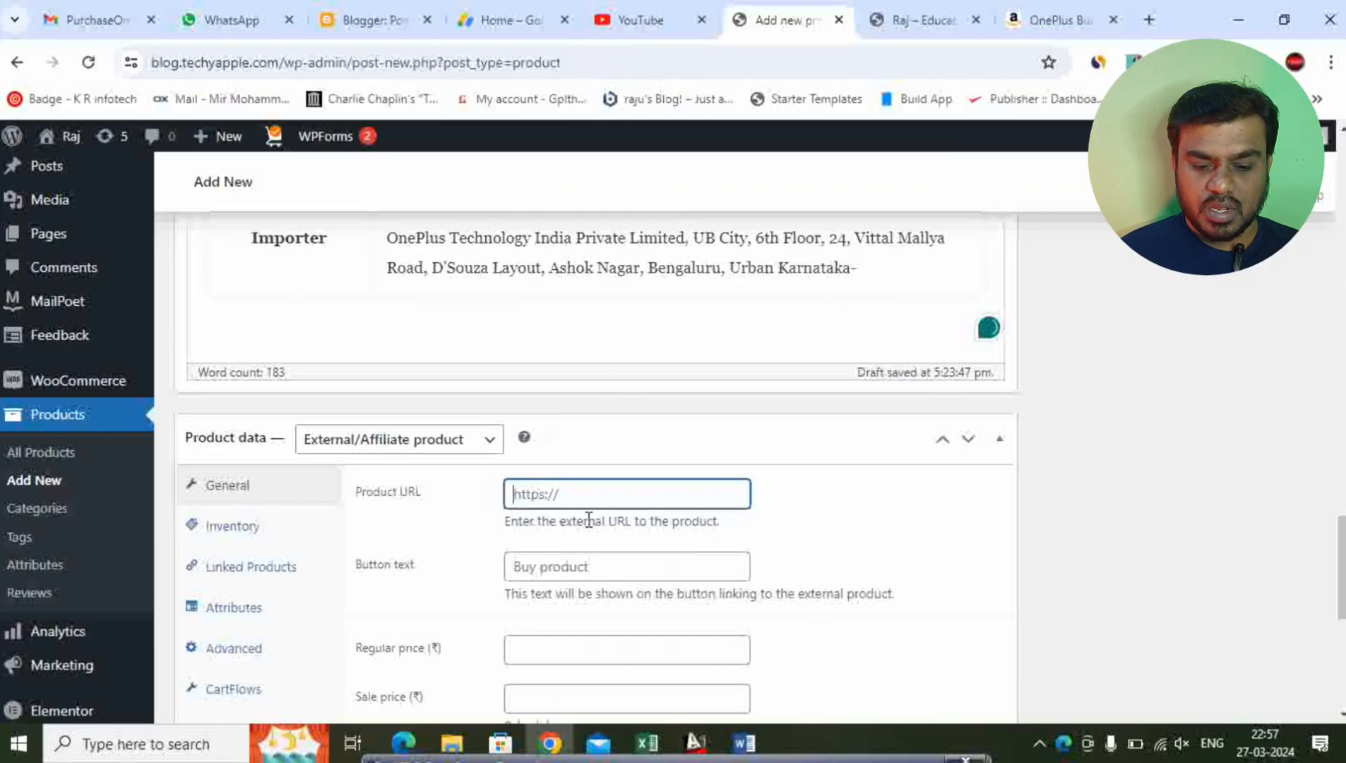
key(ctrl+v)
click(568, 565)
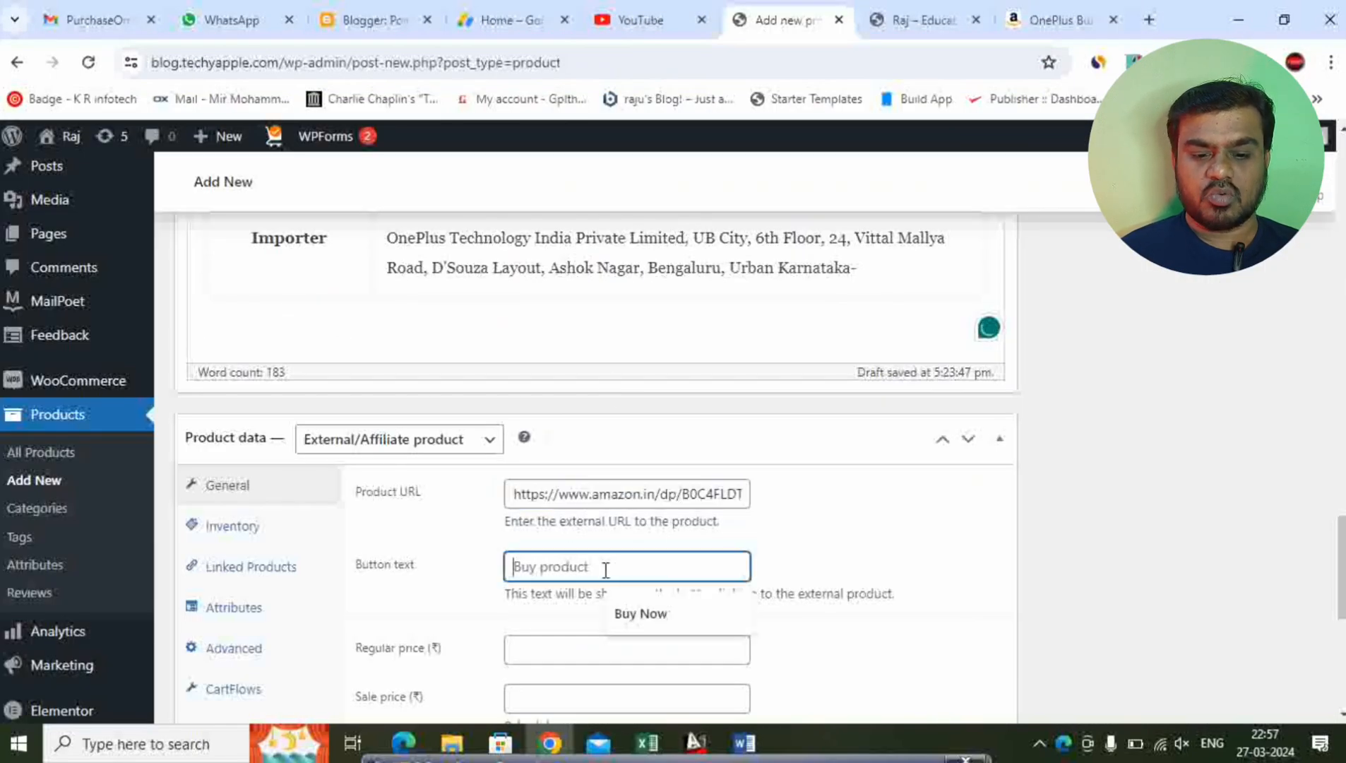
click(644, 614)
- Check the price on the Amazon listing, and set the regular price to 2000 and the sale price to 1799
scroll(879, 549, down, 3)
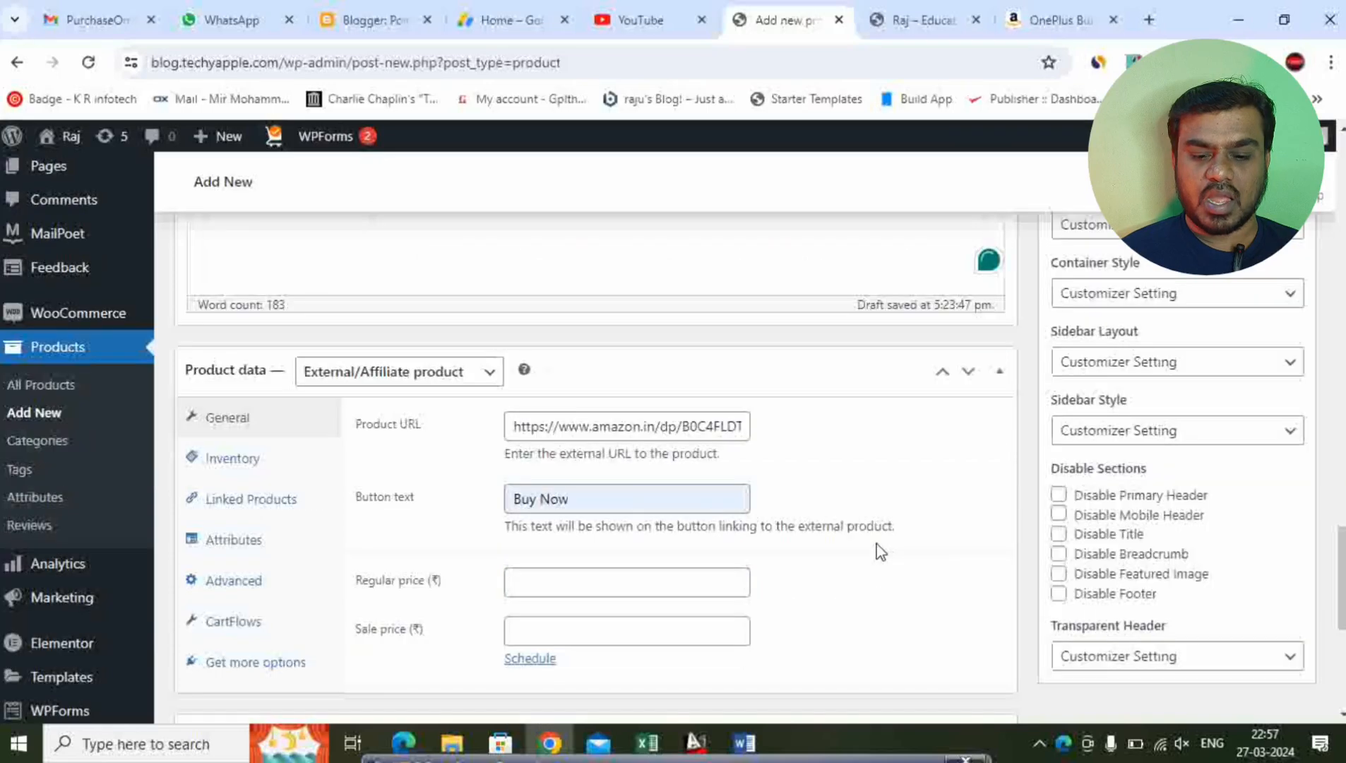
click(614, 461)
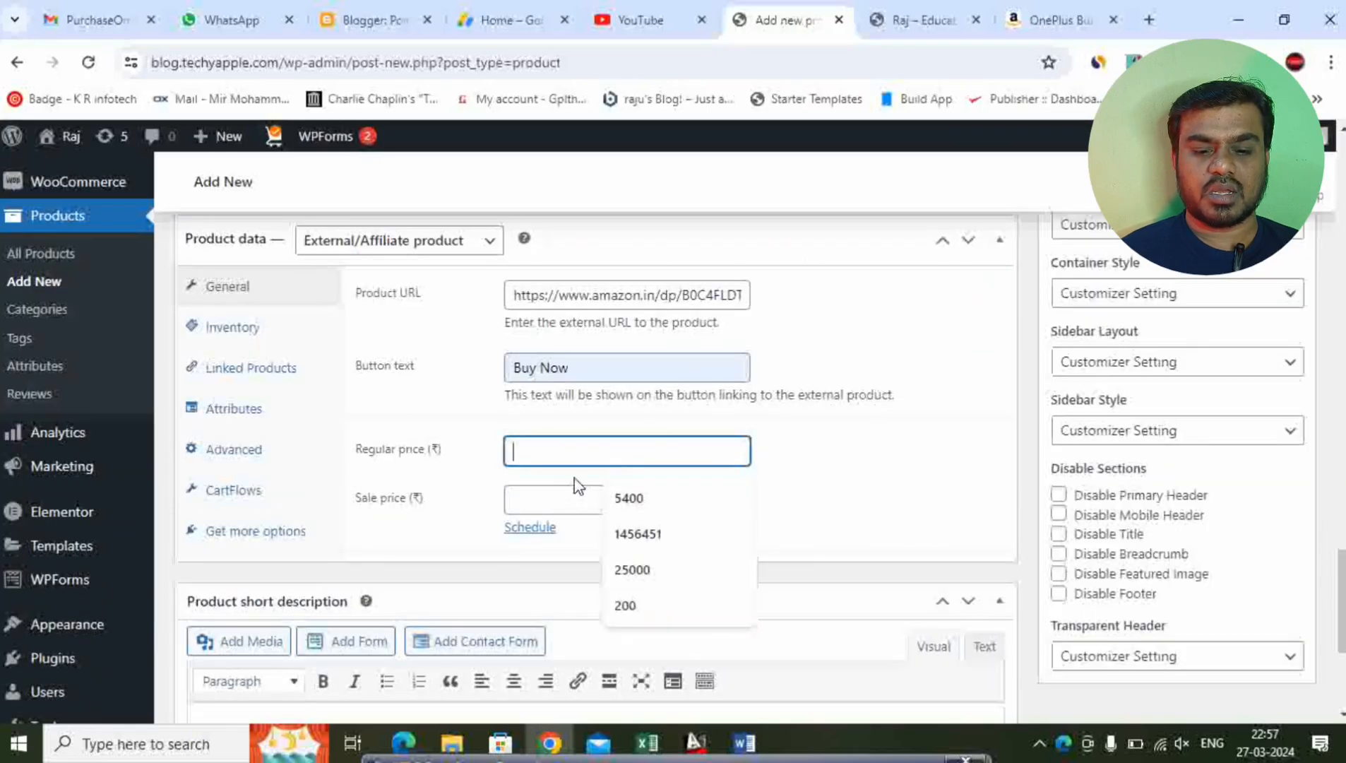
click(1051, 4)
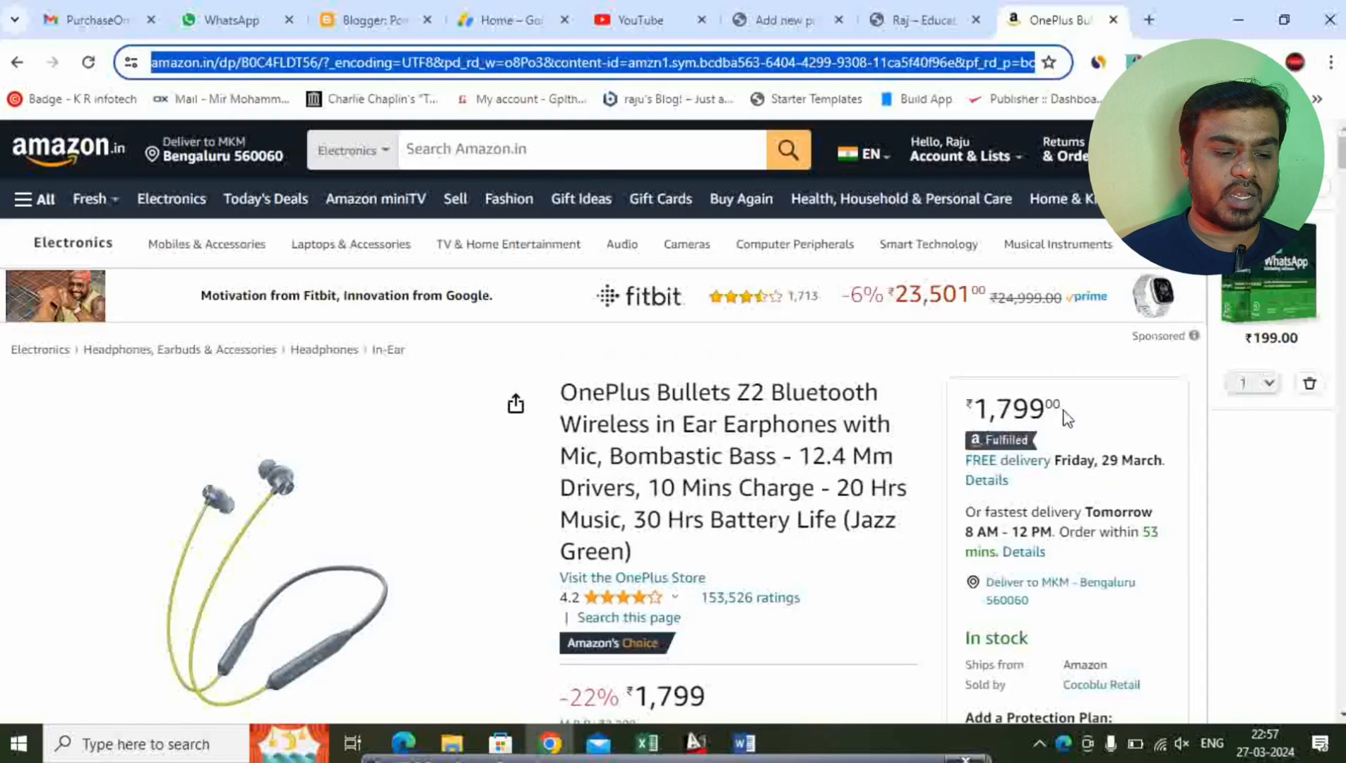
click(787, 20)
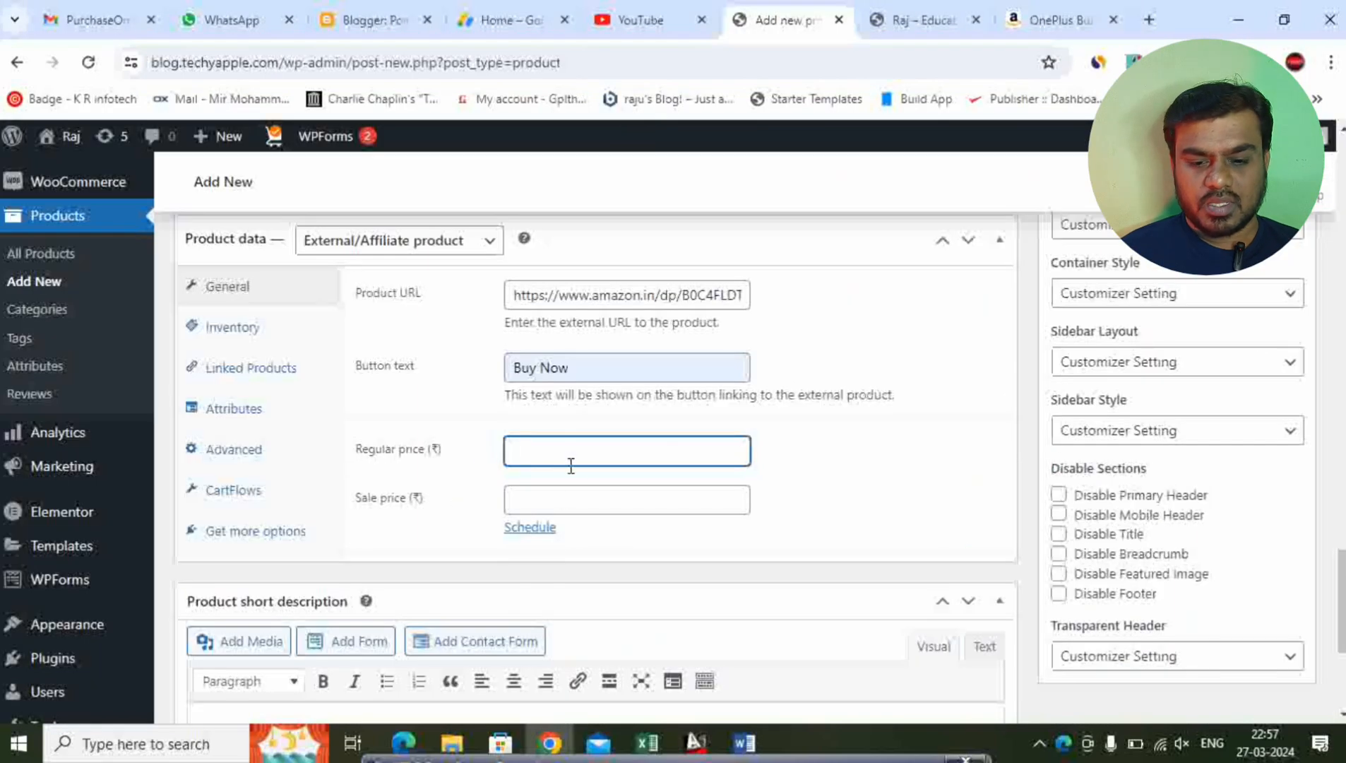
text(2000)
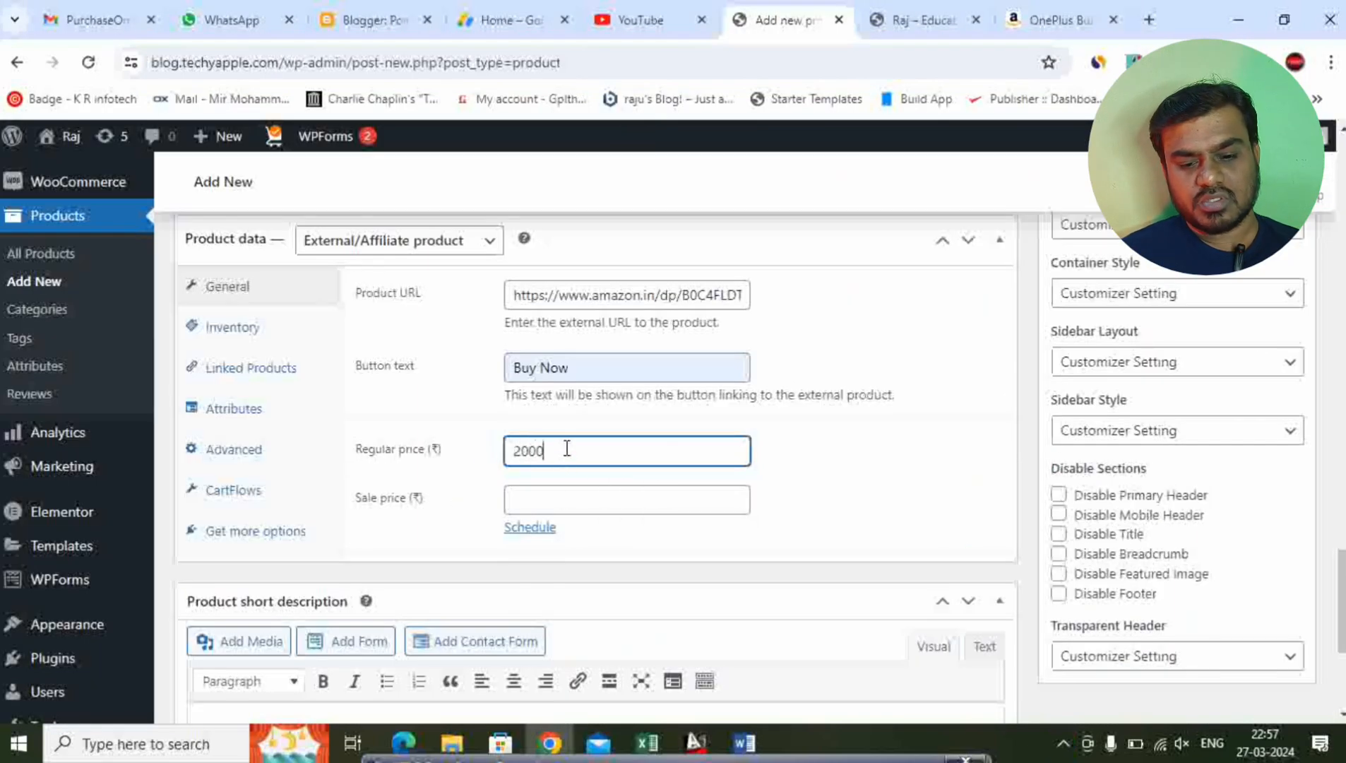
key(Tab)
text(1799)
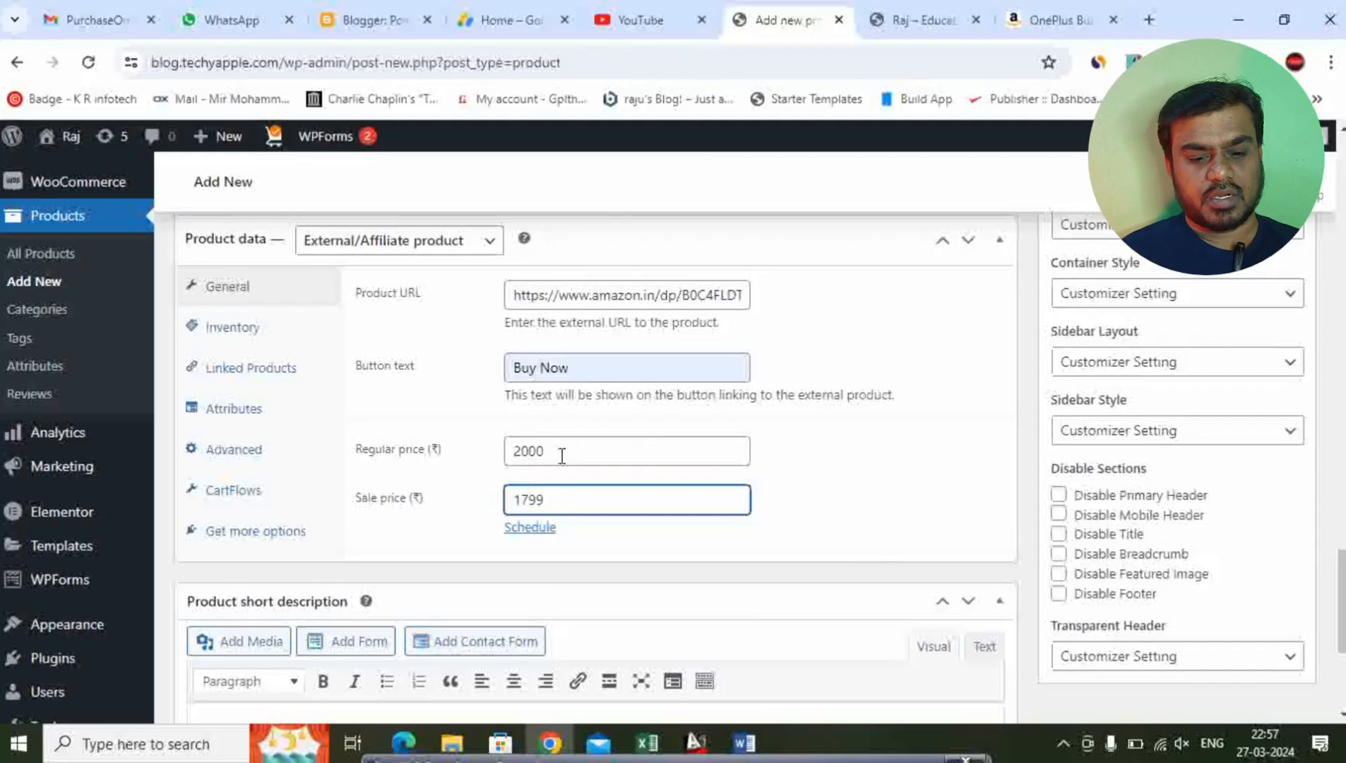
click(845, 521)
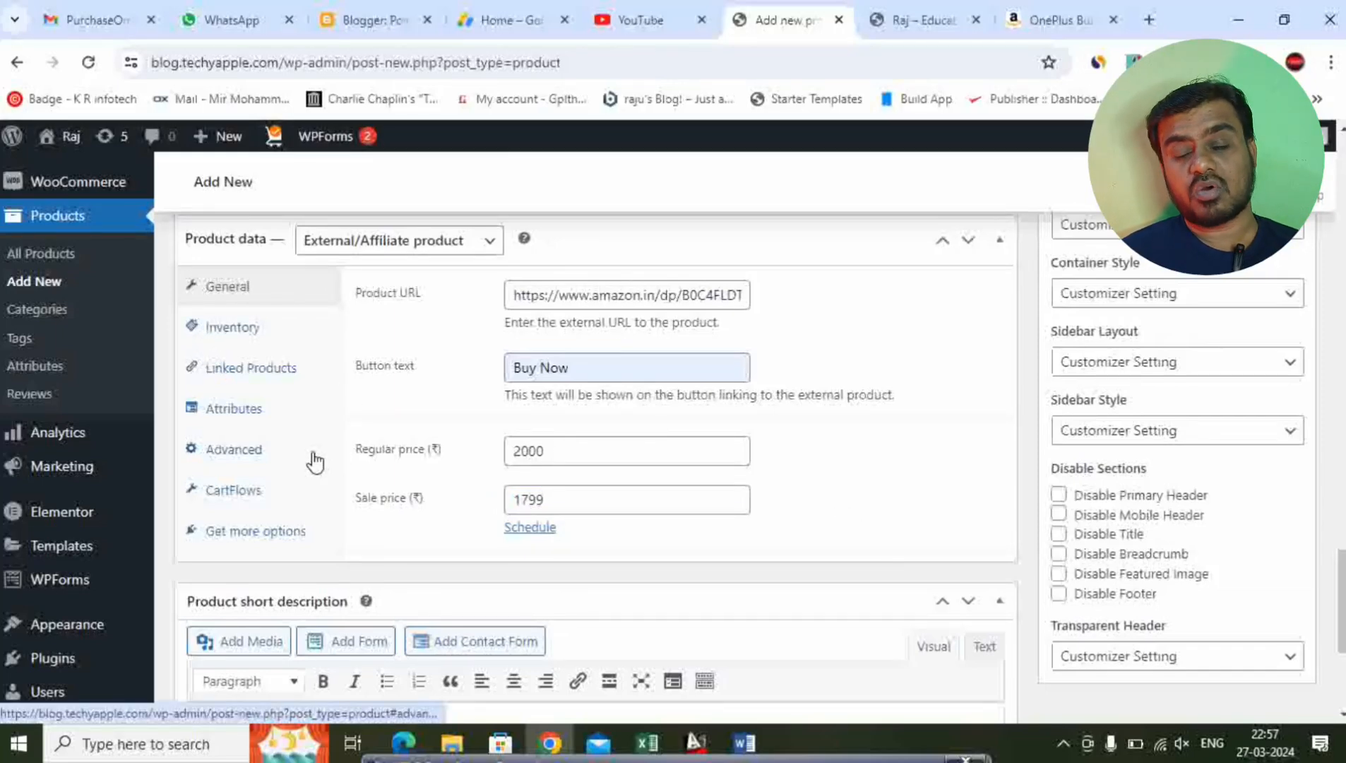
scroll(315, 459, down, 4)
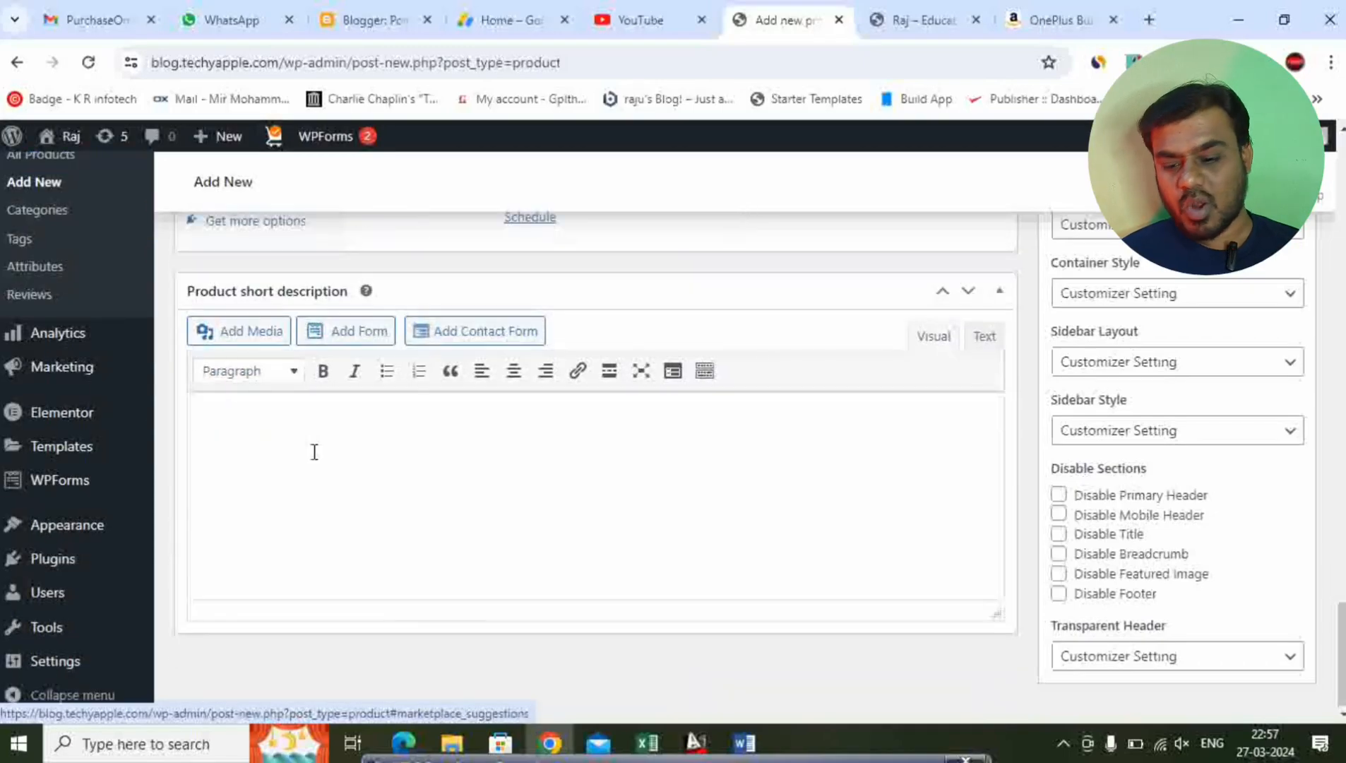
- Copy the "About this item" bullet points from the Amazon listing into the product short description
click(341, 457)
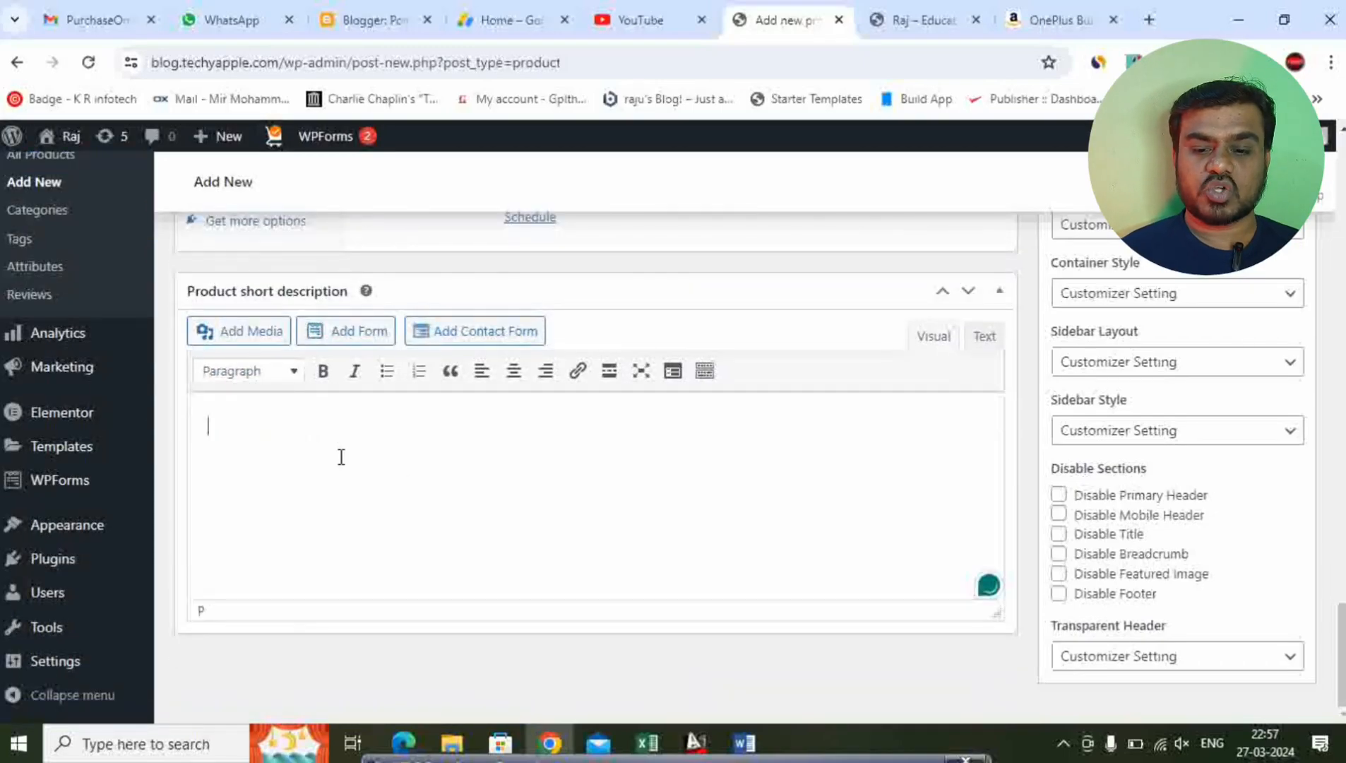
click(1075, 32)
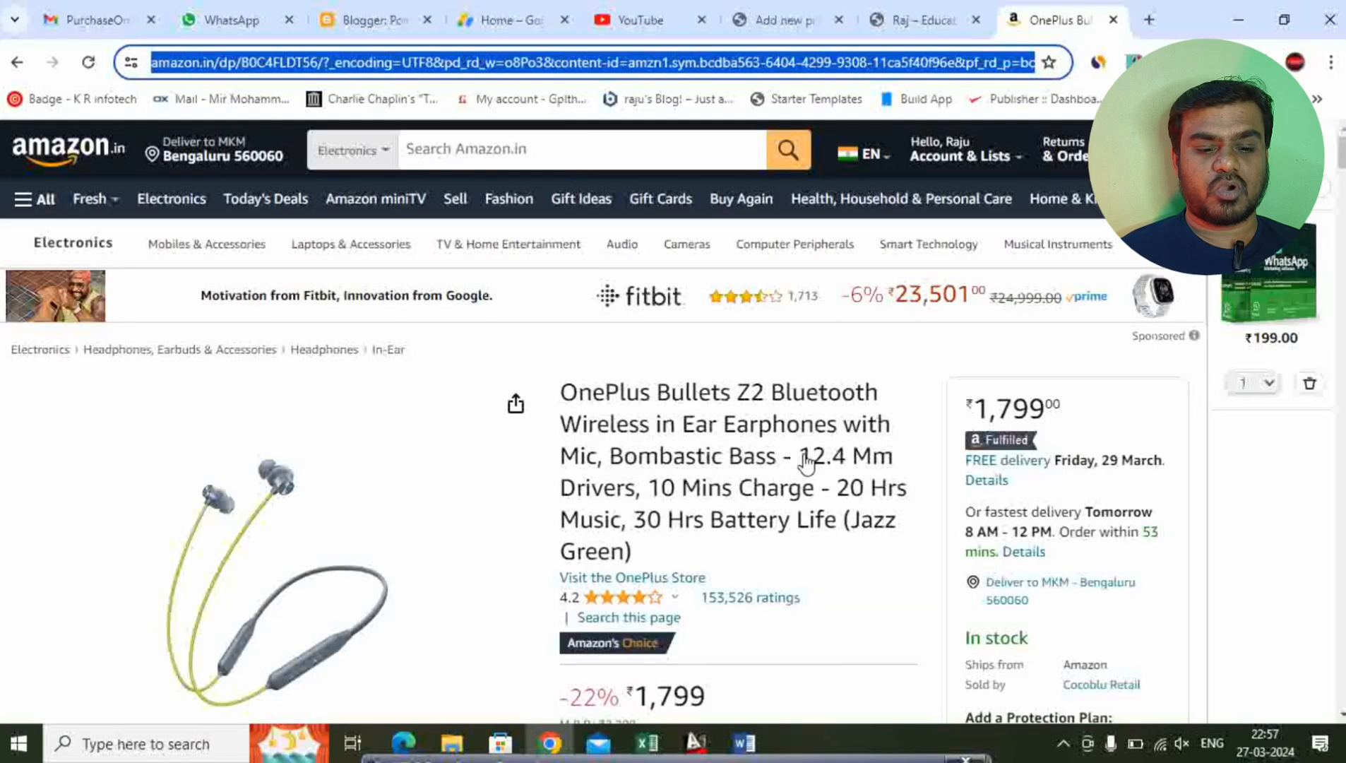
scroll(804, 465, down, 5)
scroll(655, 498, down, 10)
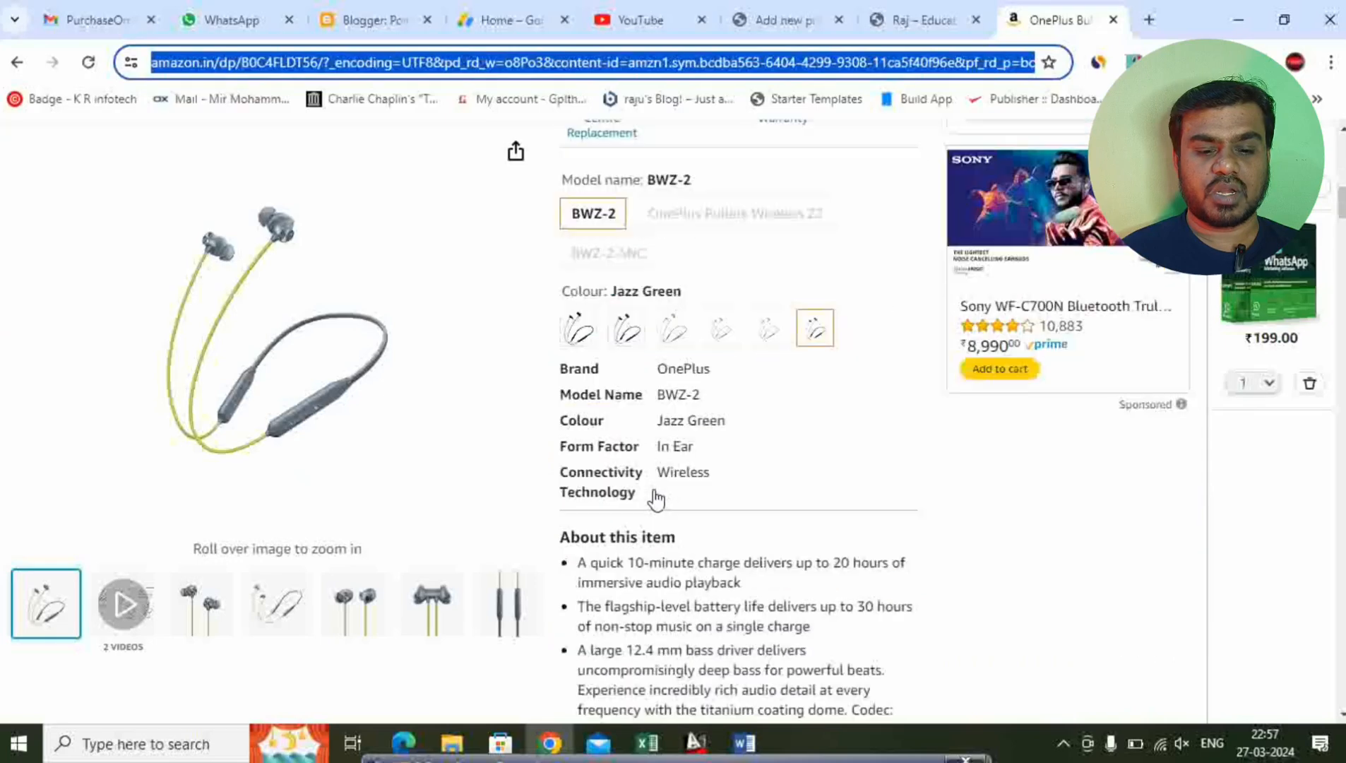
drag(654, 360, 565, 224)
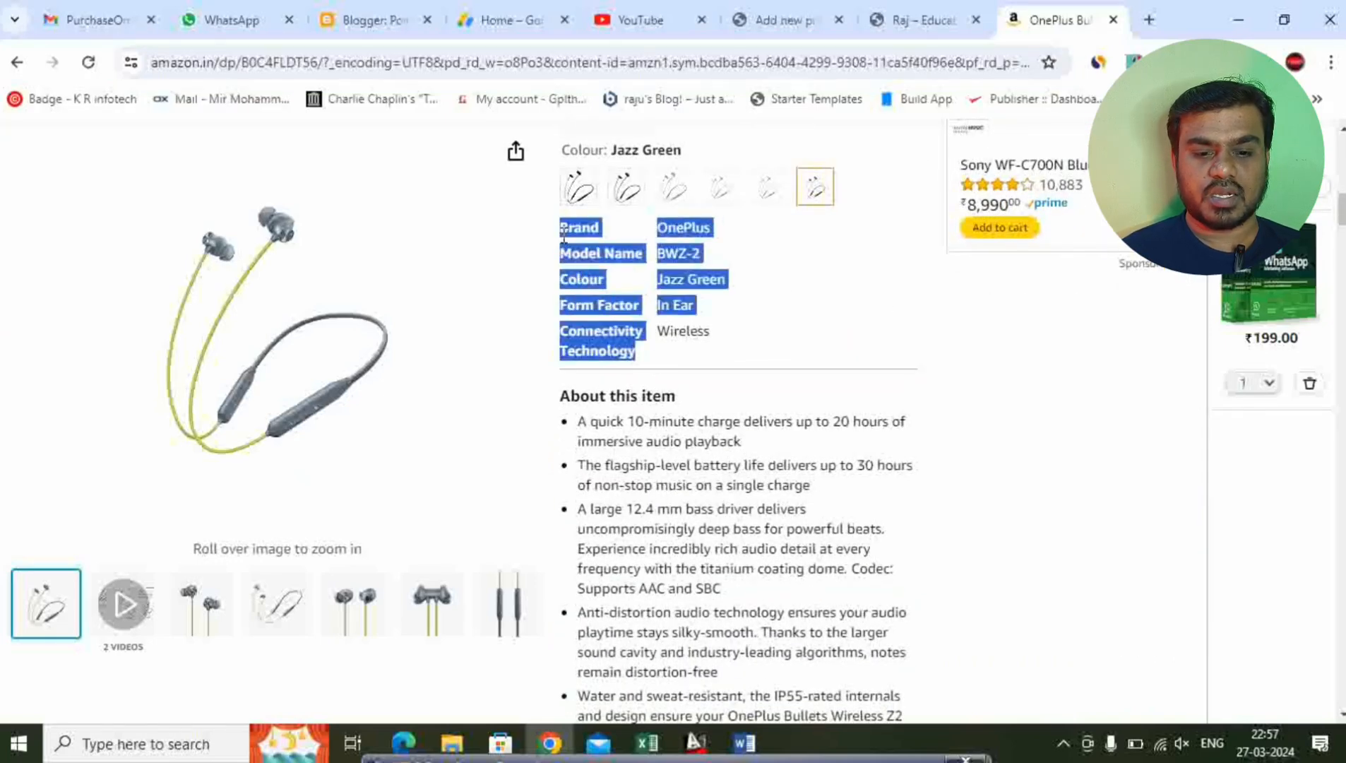
click(618, 437)
drag(577, 422, 740, 647)
key(ctrl+c)
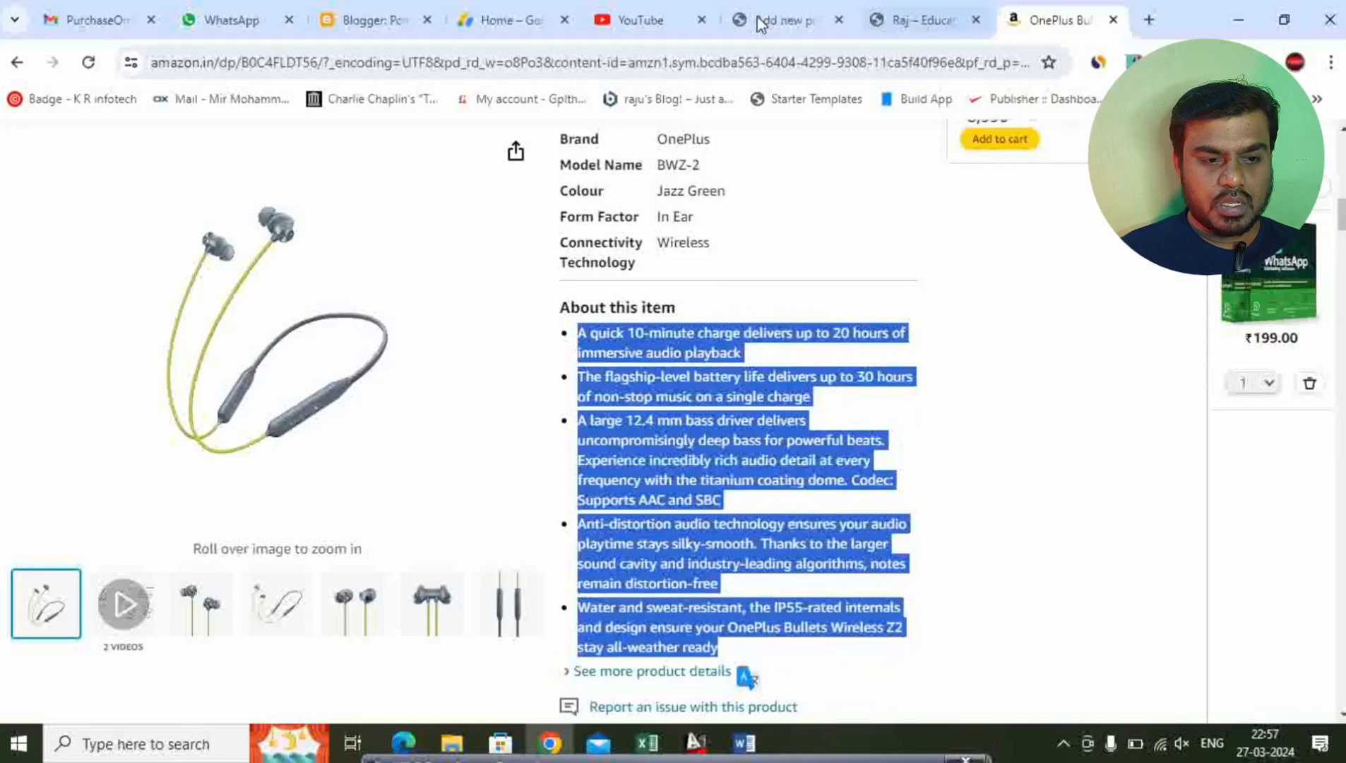
click(784, 20)
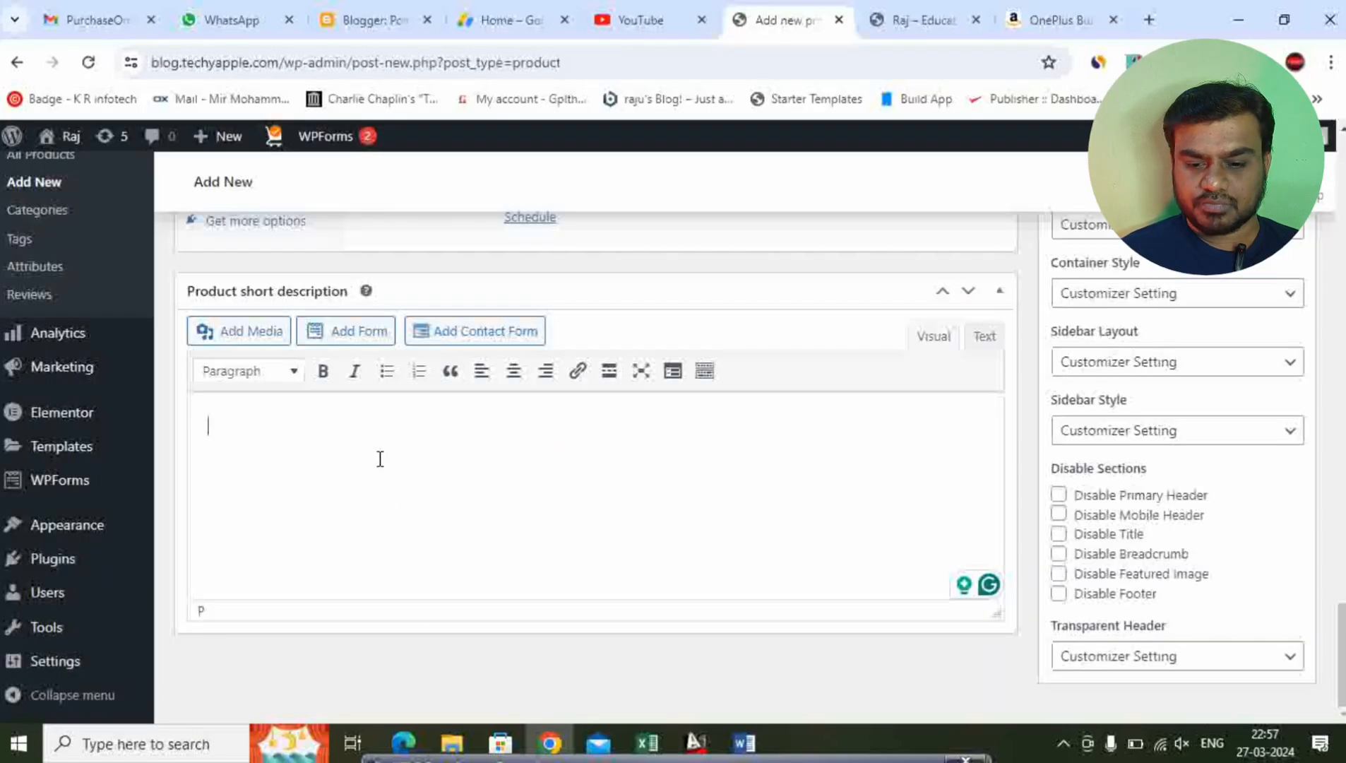
key(ctrl+v)
scroll(832, 538, up, 1)
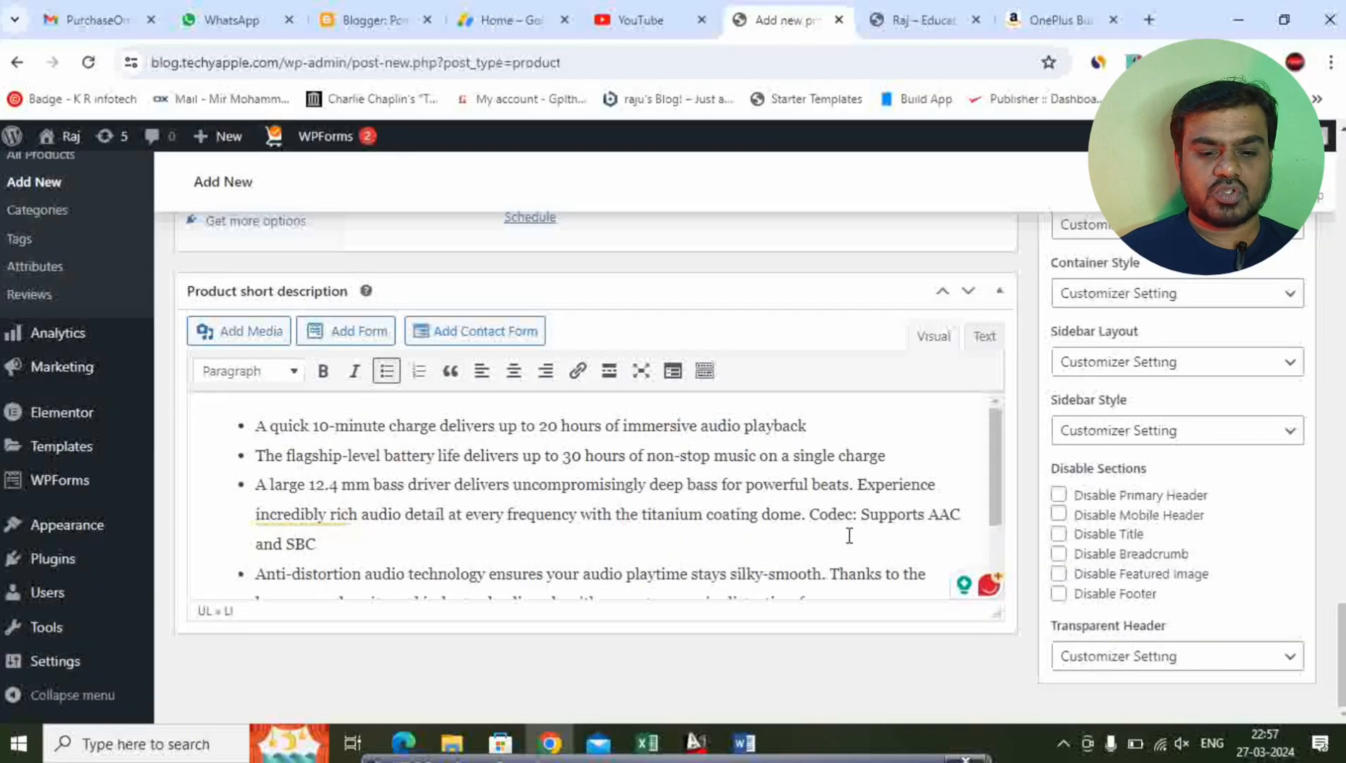
- Open the main earphones picture on the Amazon listing in full view and save it to the computer
scroll(1145, 655, up, 15)
scroll(1149, 655, up, 15)
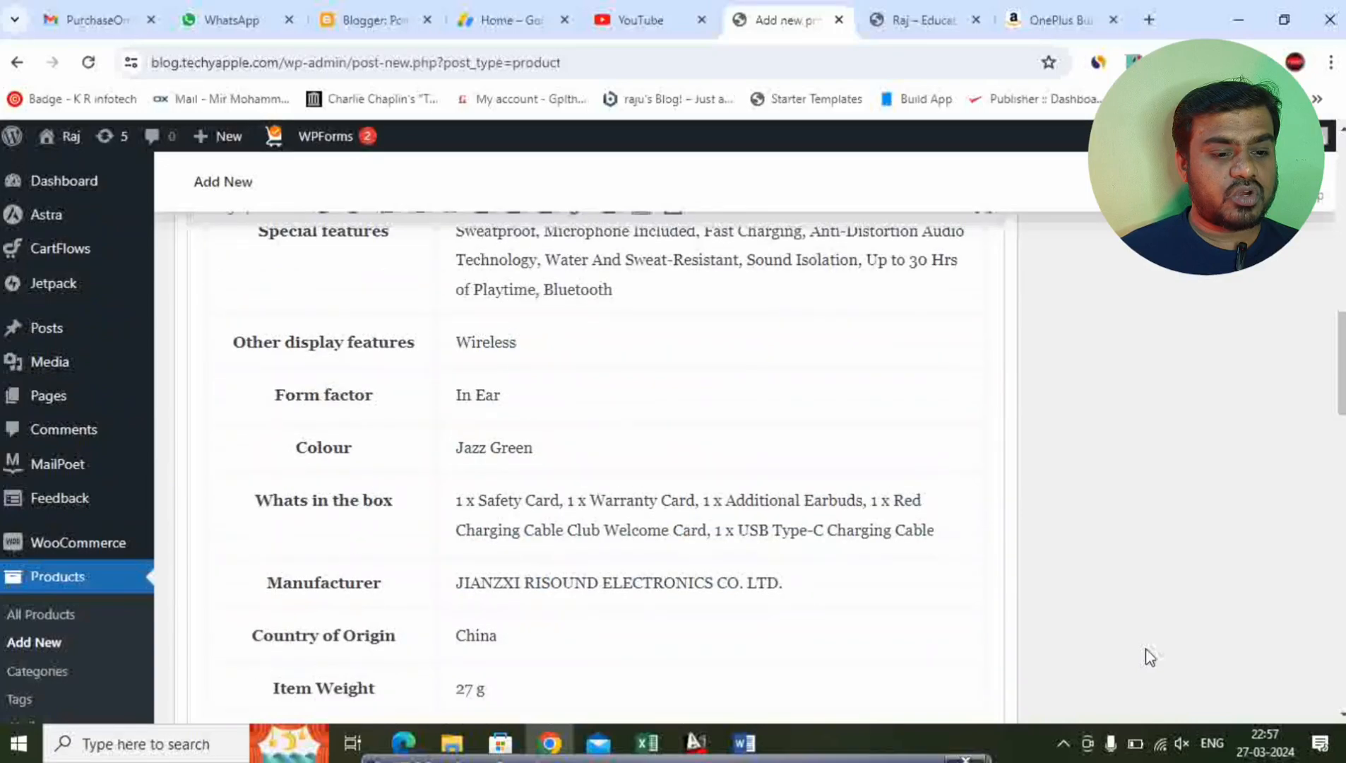
scroll(1154, 611, down, 7)
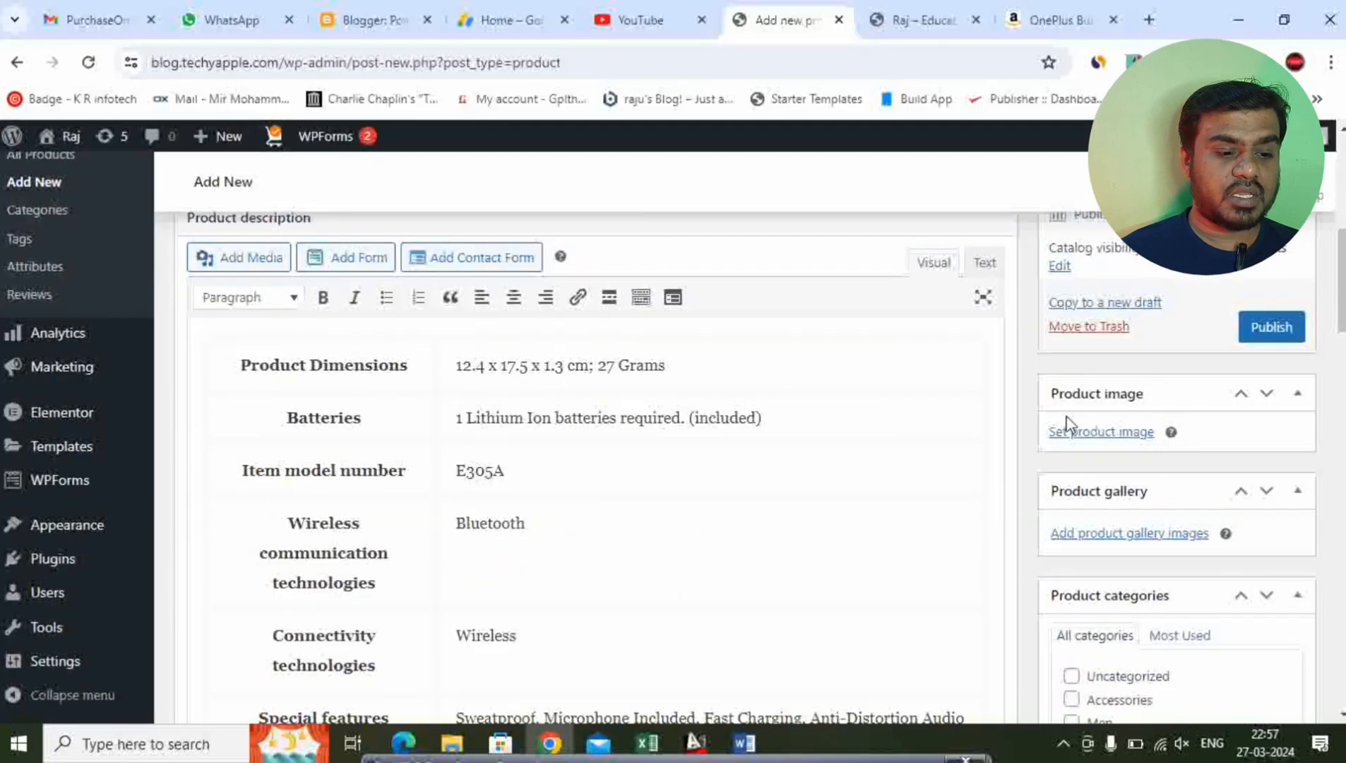
click(1045, 25)
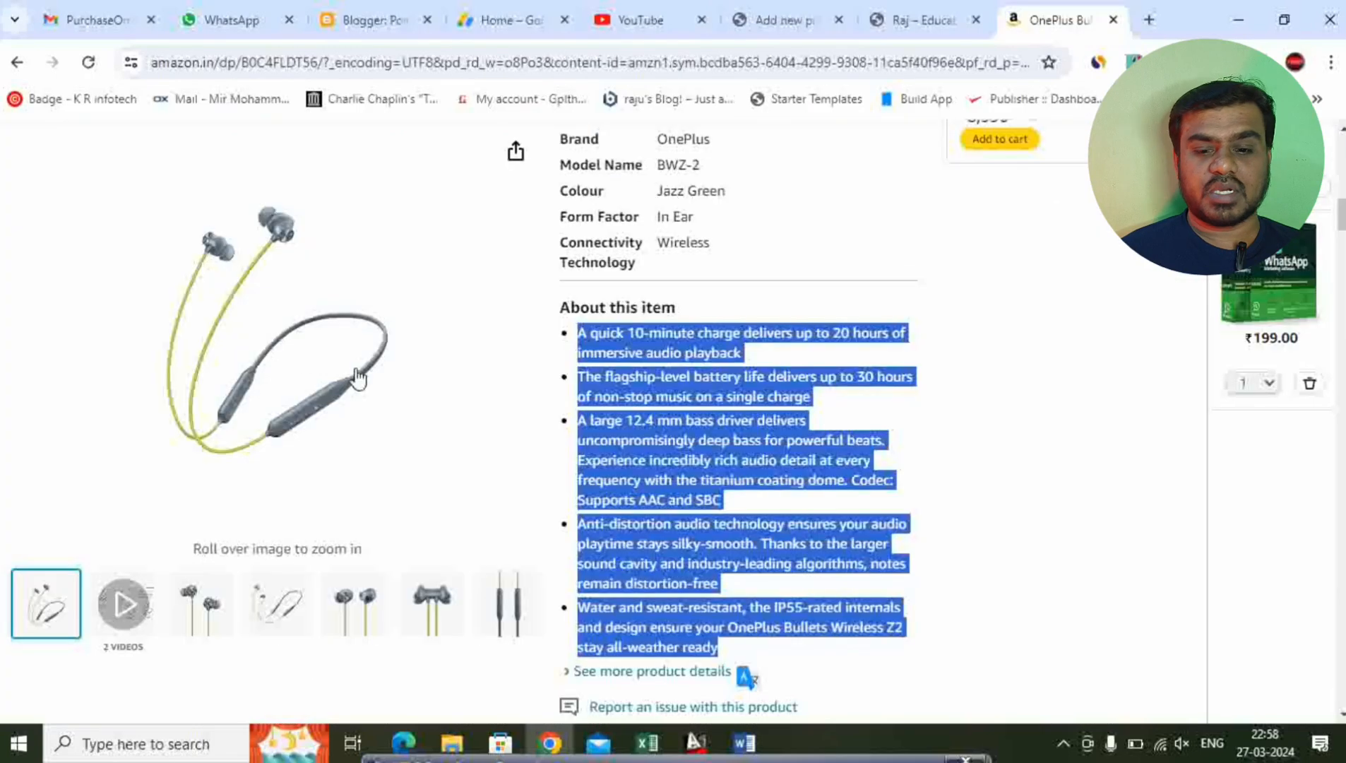
click(324, 321)
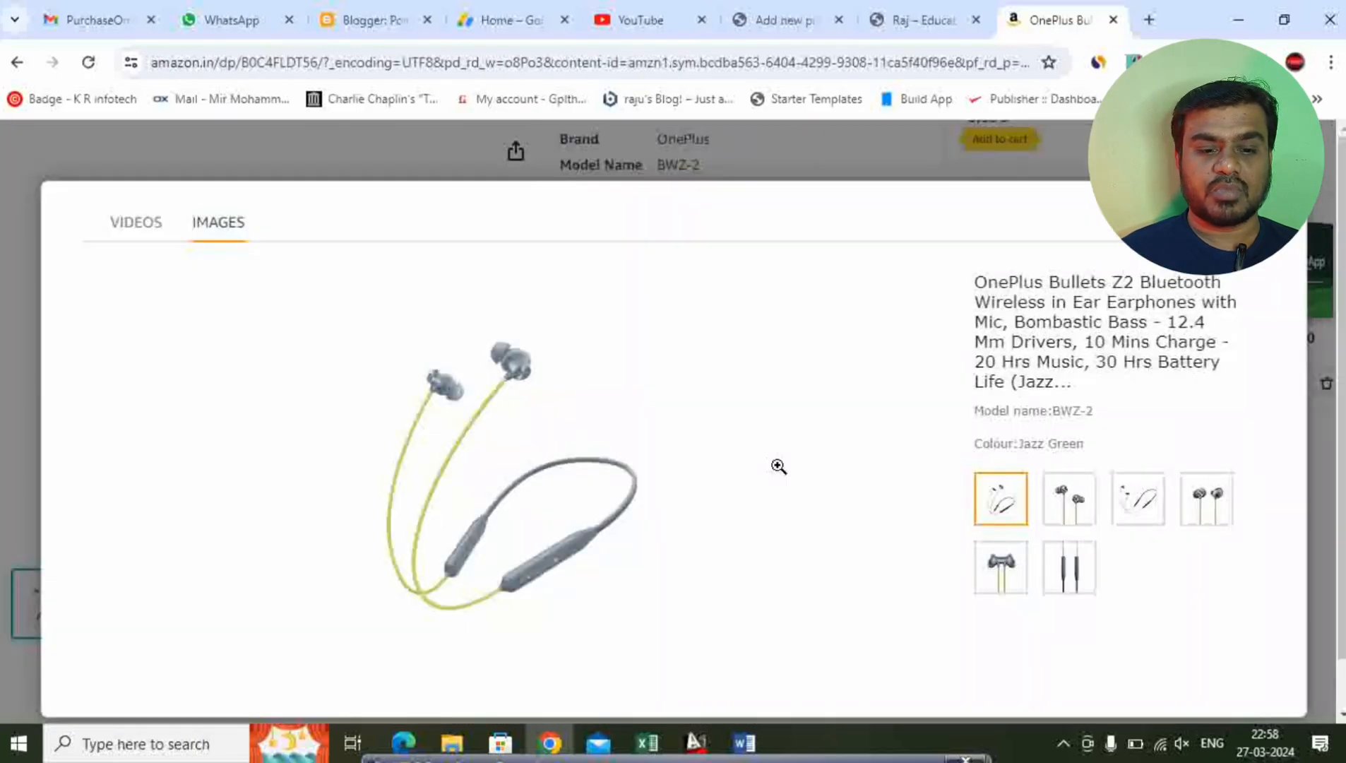
right_click(432, 468)
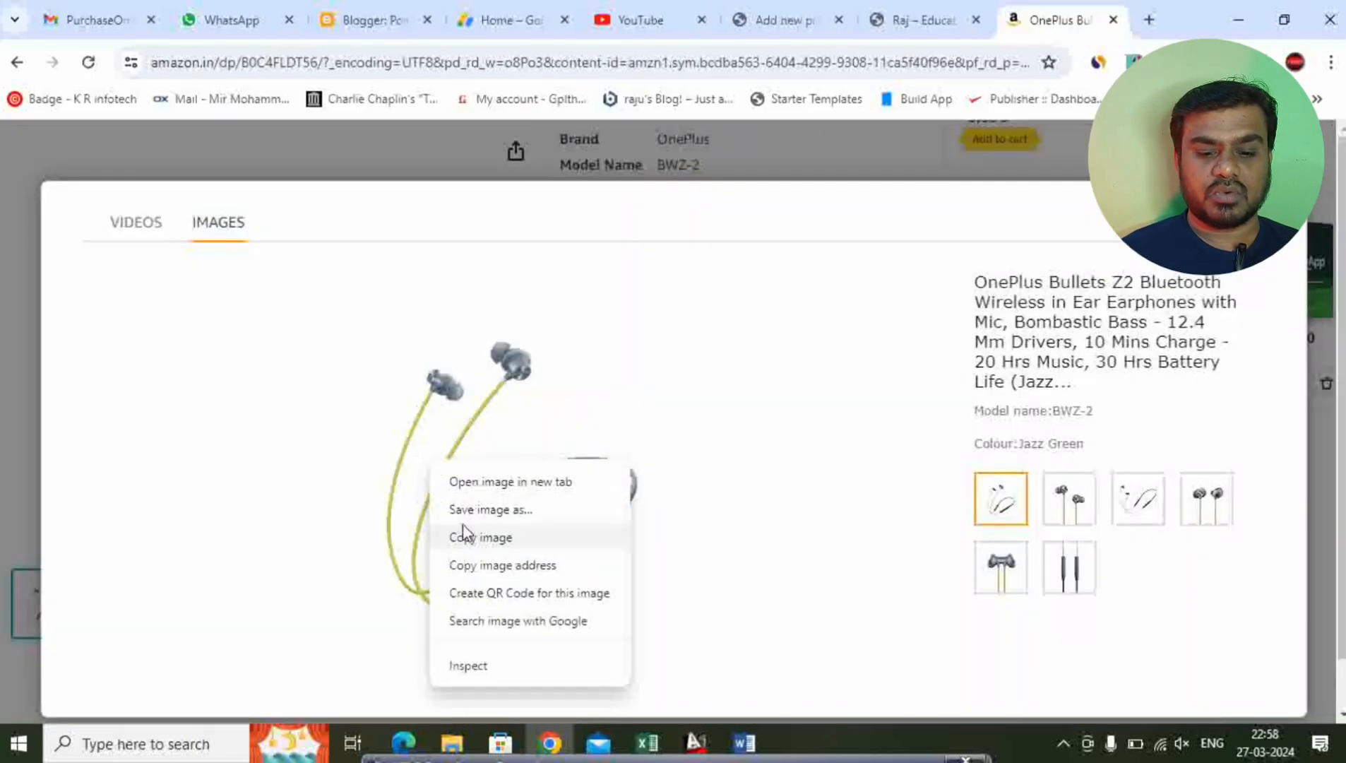
click(486, 514)
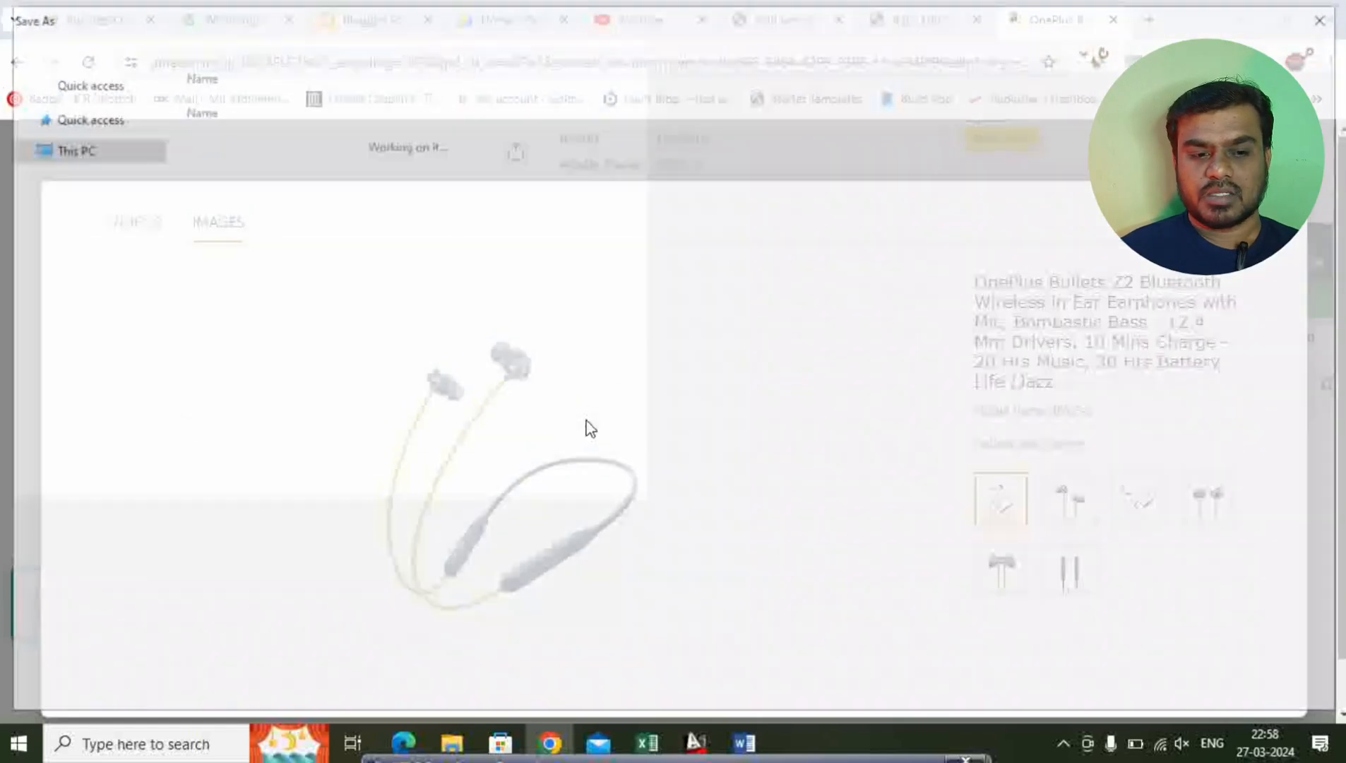
key(Return)
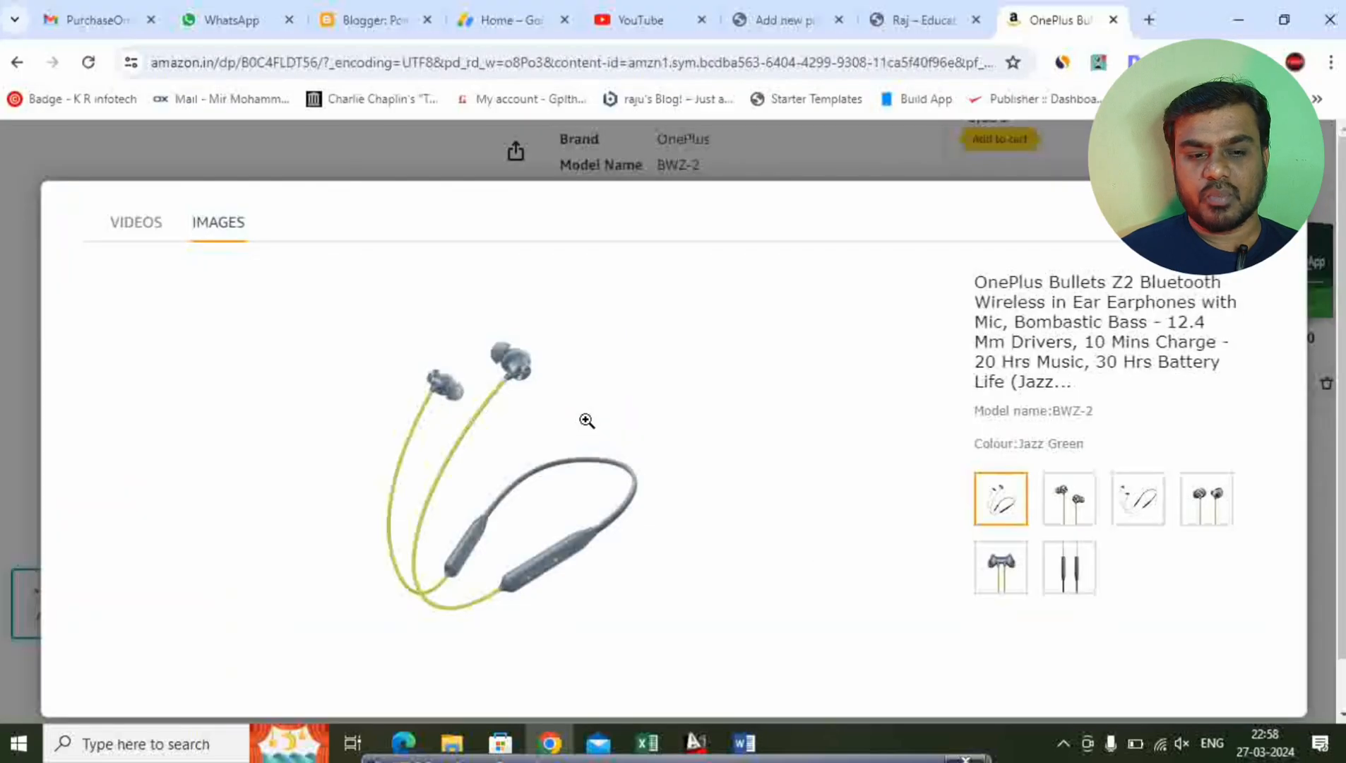
- Upload the saved picture 61DpOqDGGRL._SL1500_ from Downloads and set it as the product image
click(793, 9)
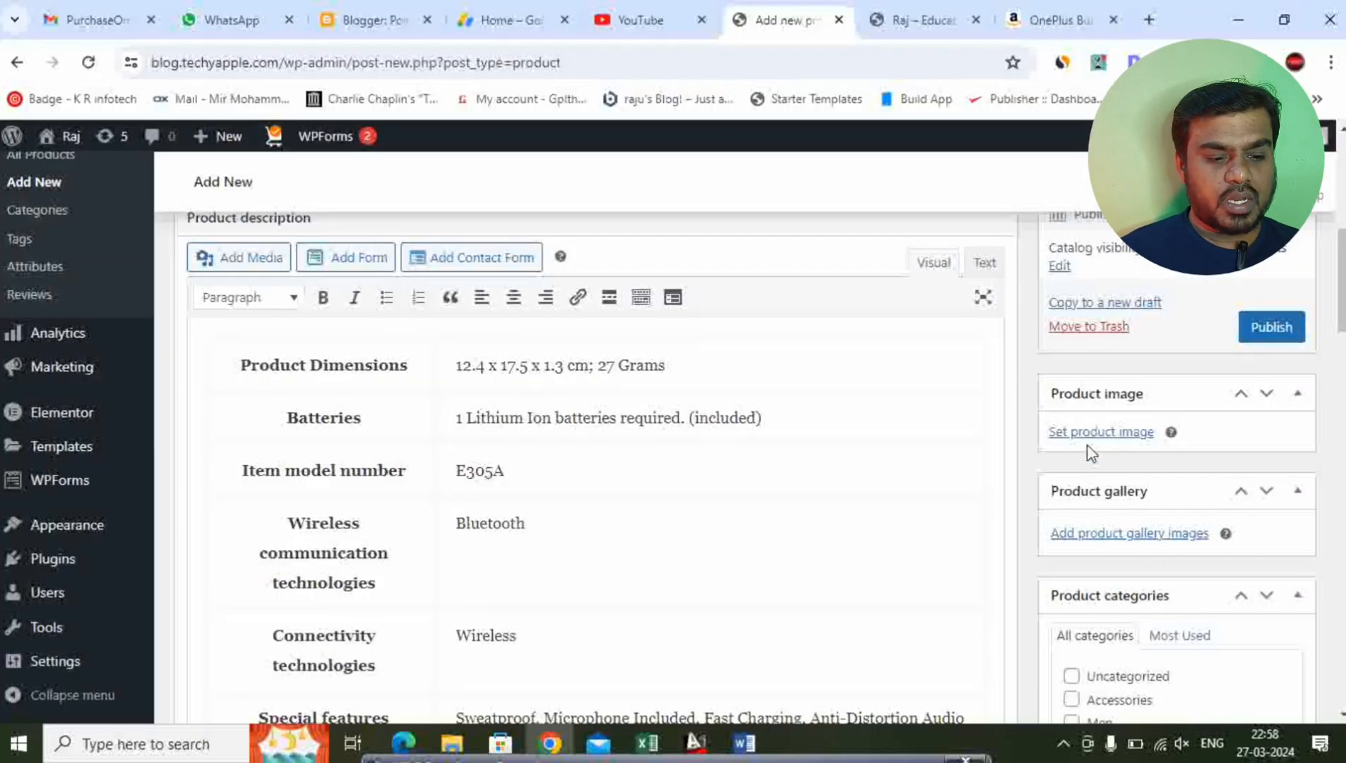
click(1104, 436)
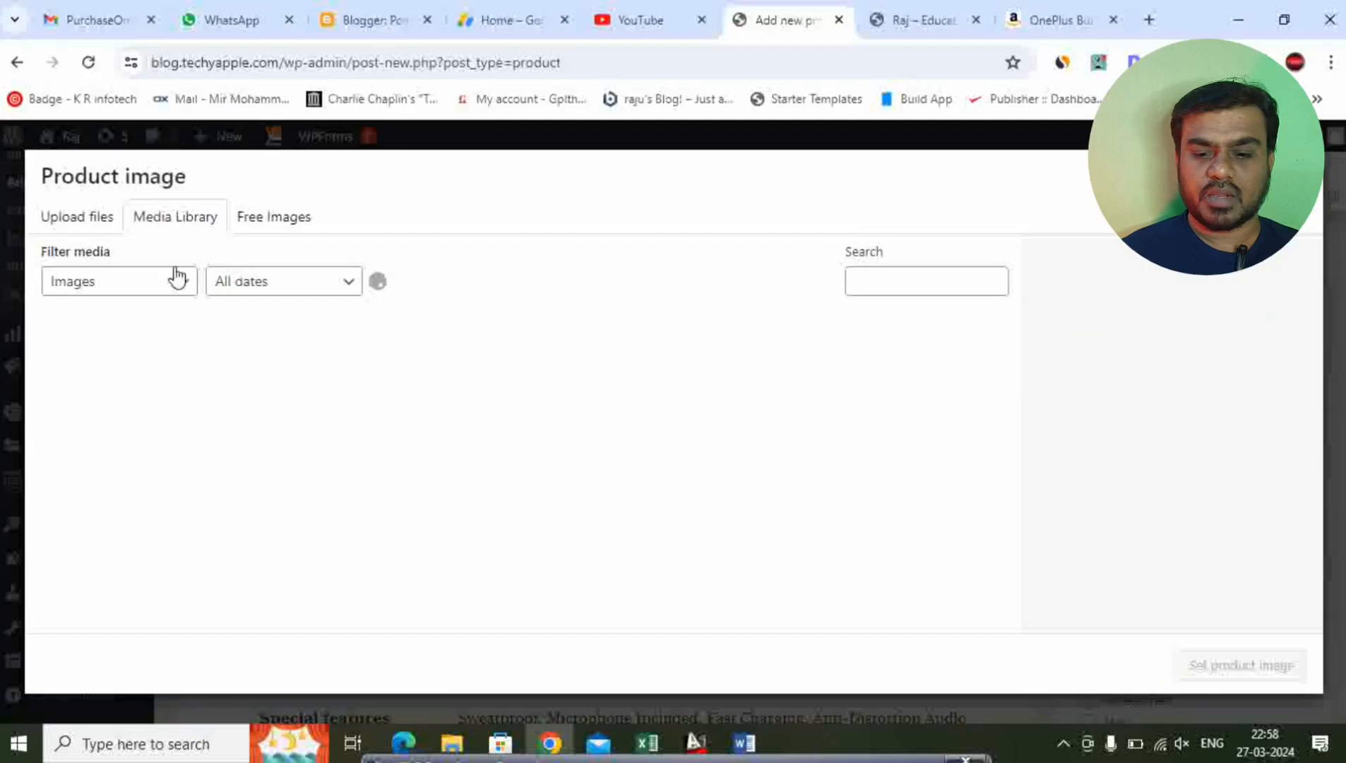
click(94, 216)
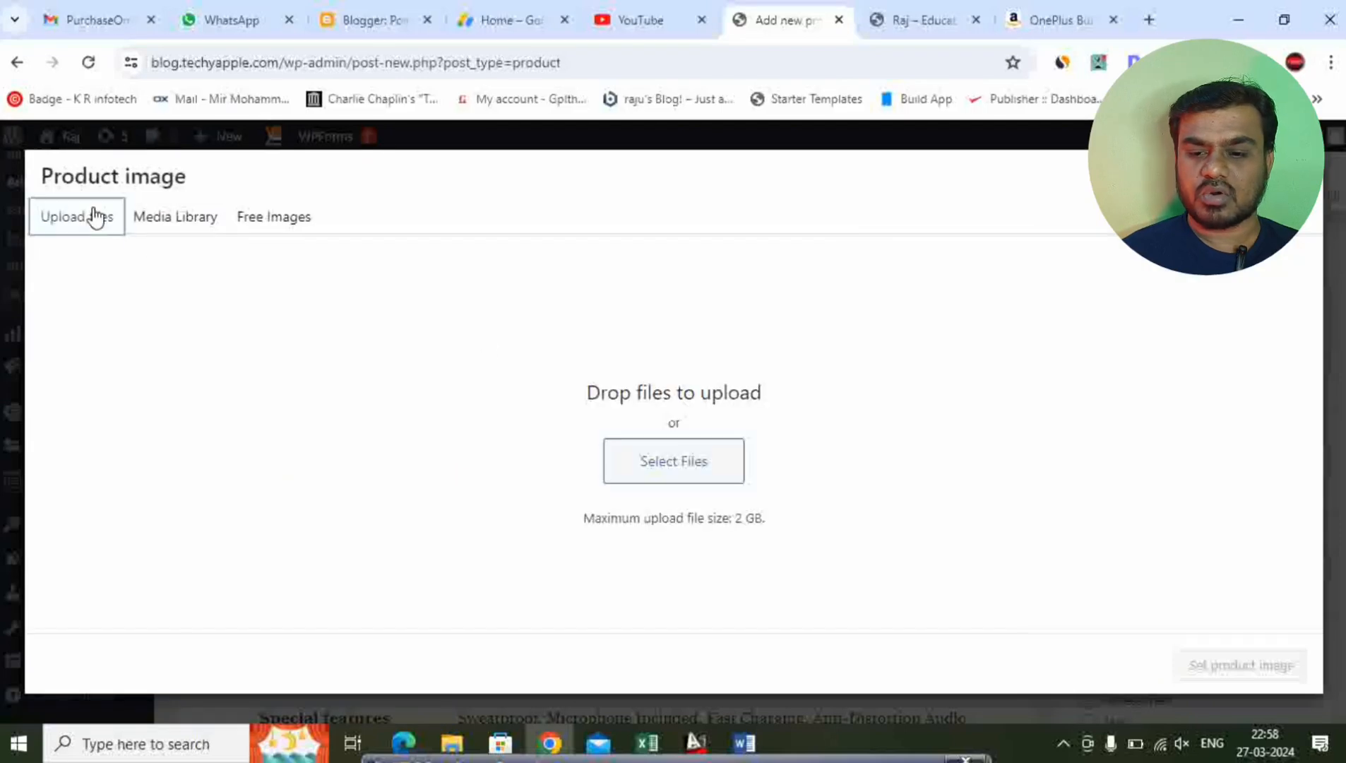
click(686, 460)
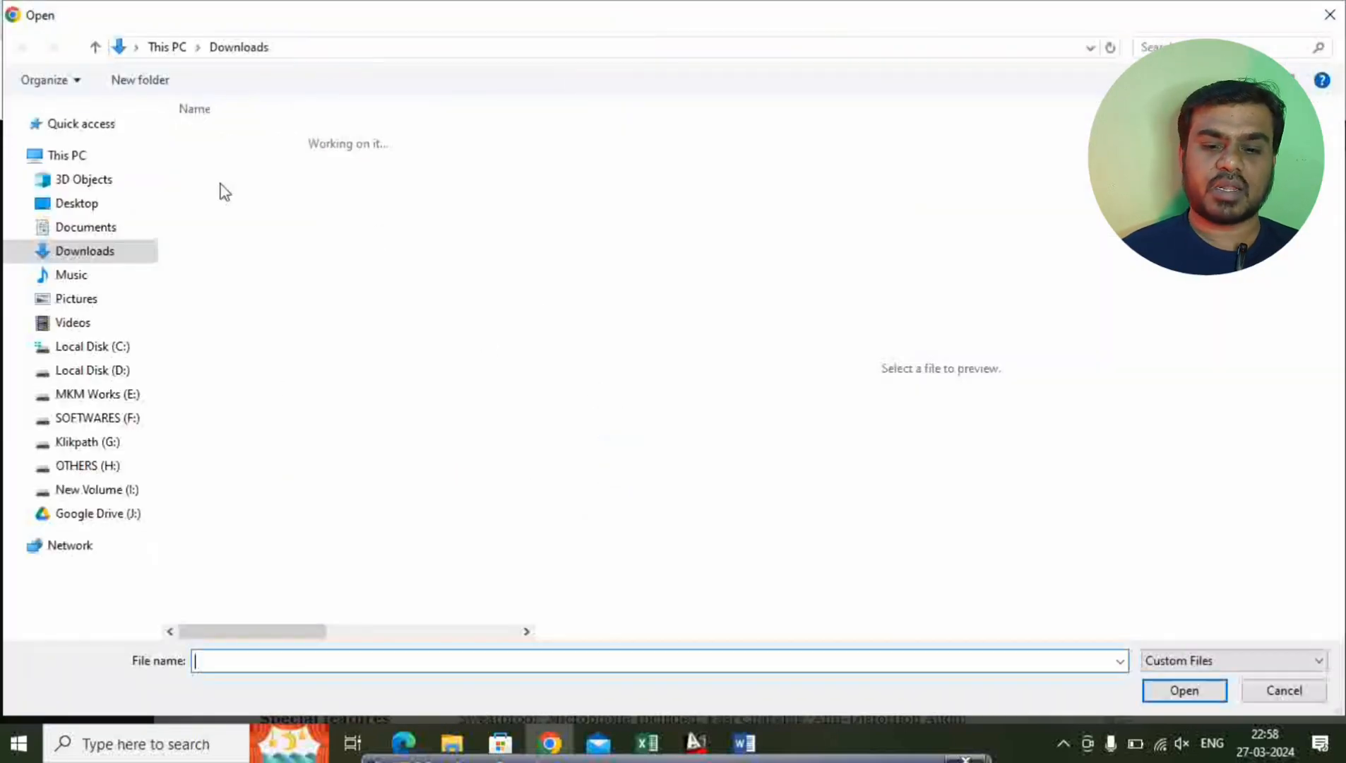
click(262, 166)
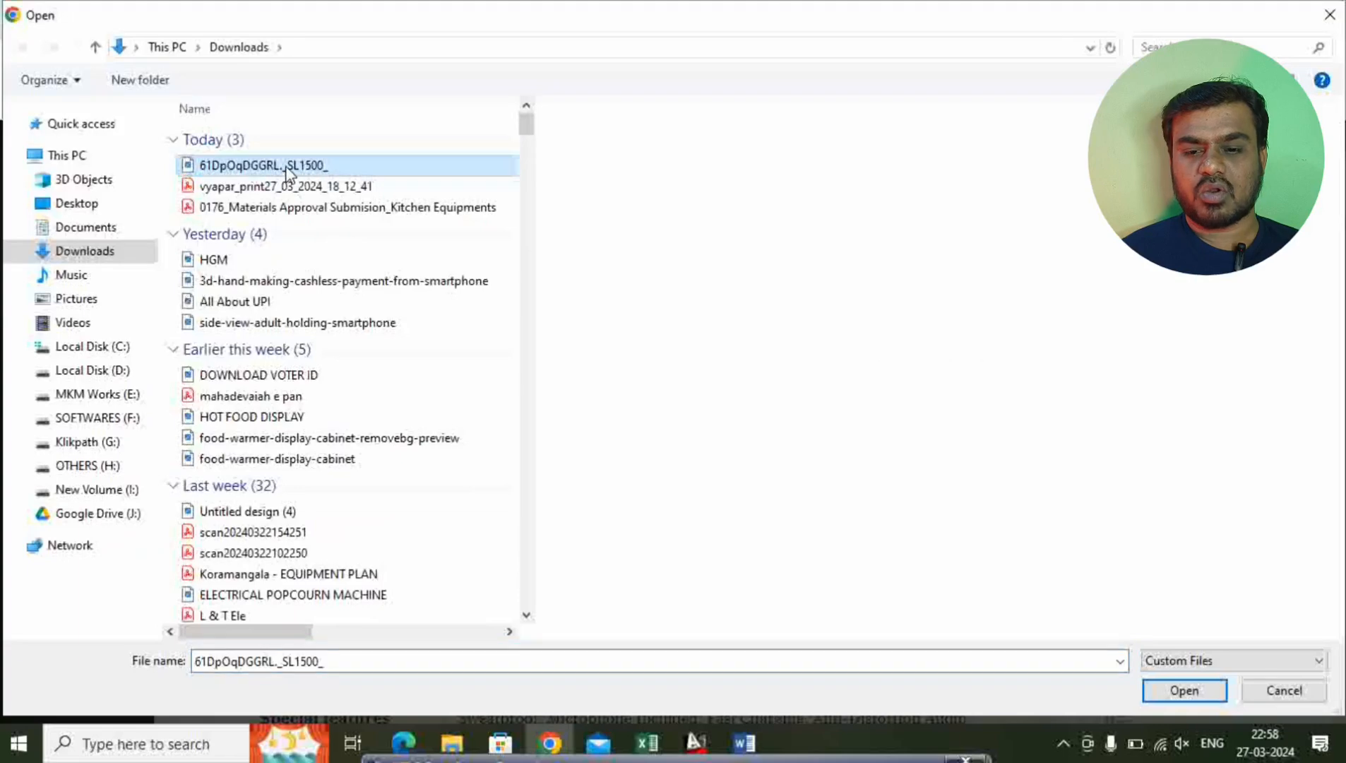
click(1184, 691)
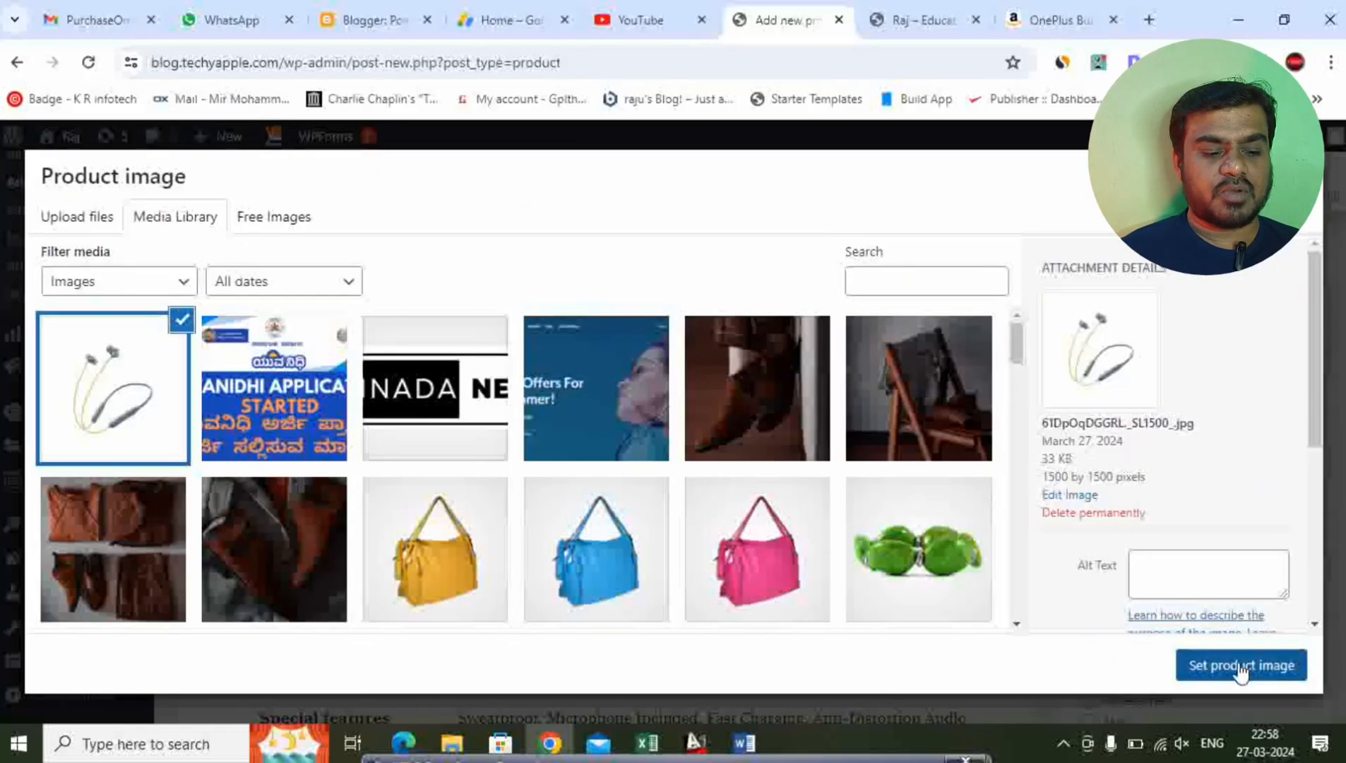
- Assign the product to the Accessories category
scroll(1167, 517, down, 5)
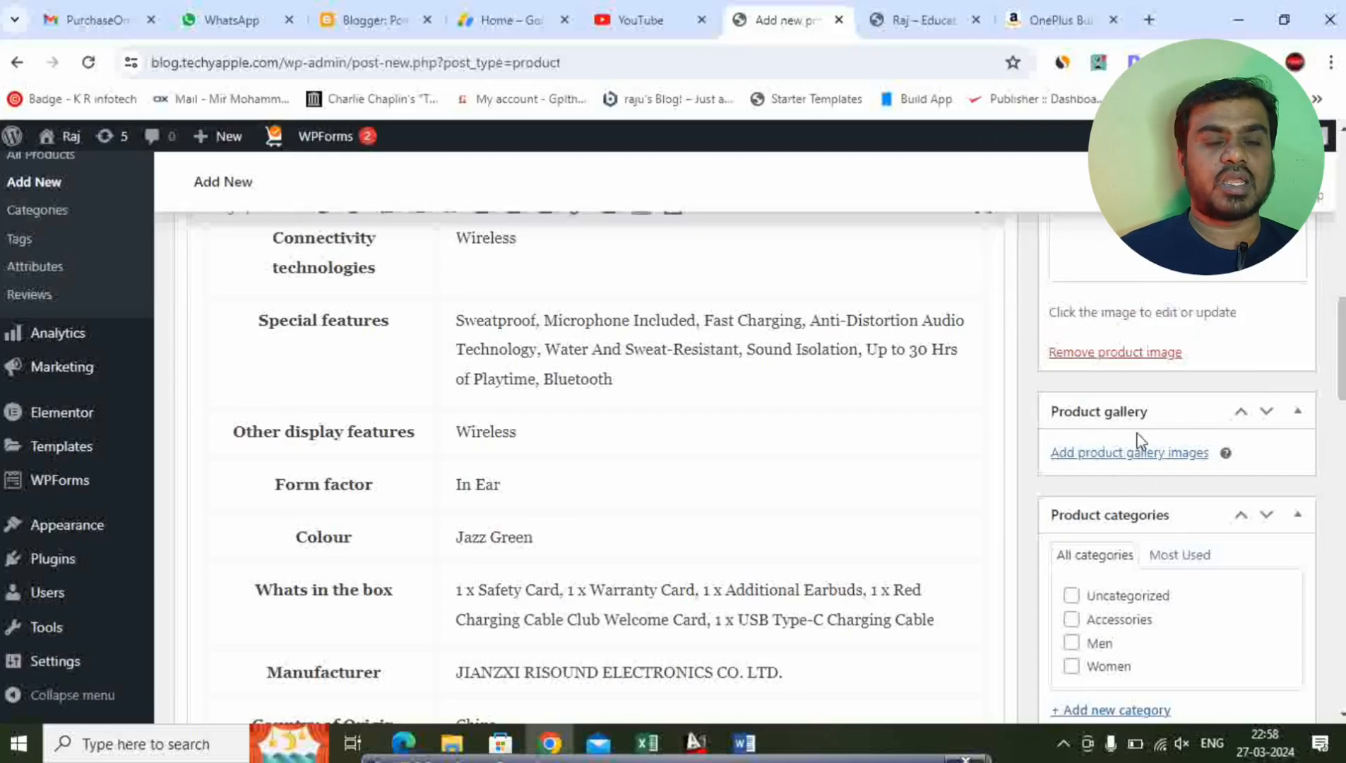
scroll(1138, 441, down, 4)
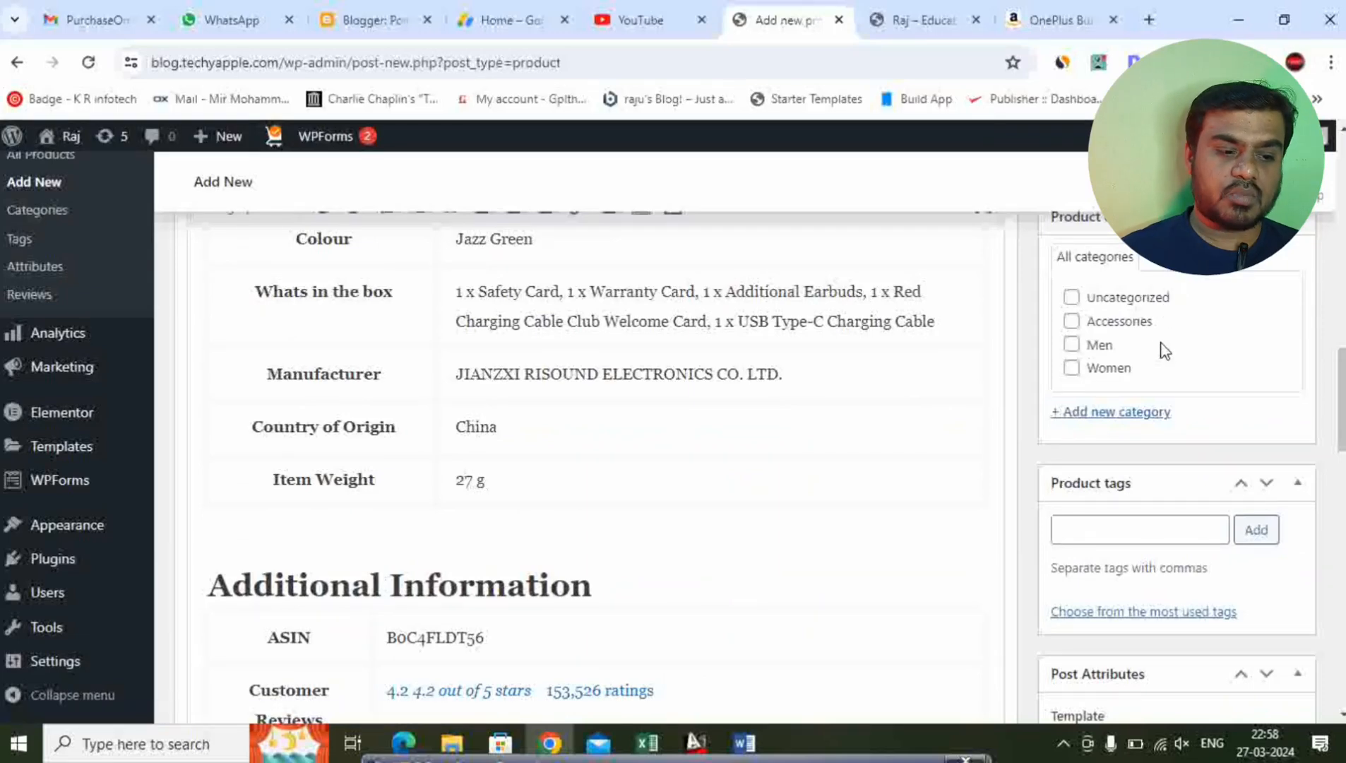
scroll(1144, 382, down, 1)
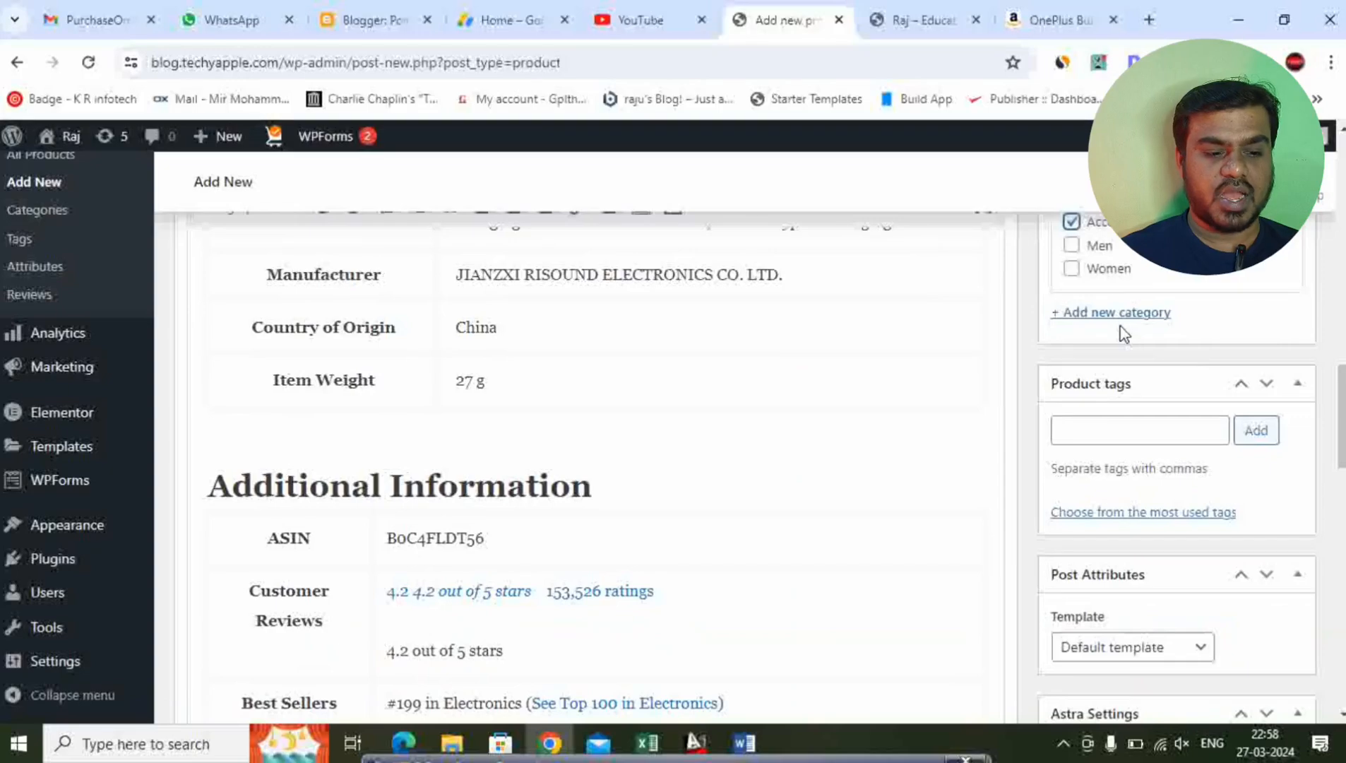
click(1109, 430)
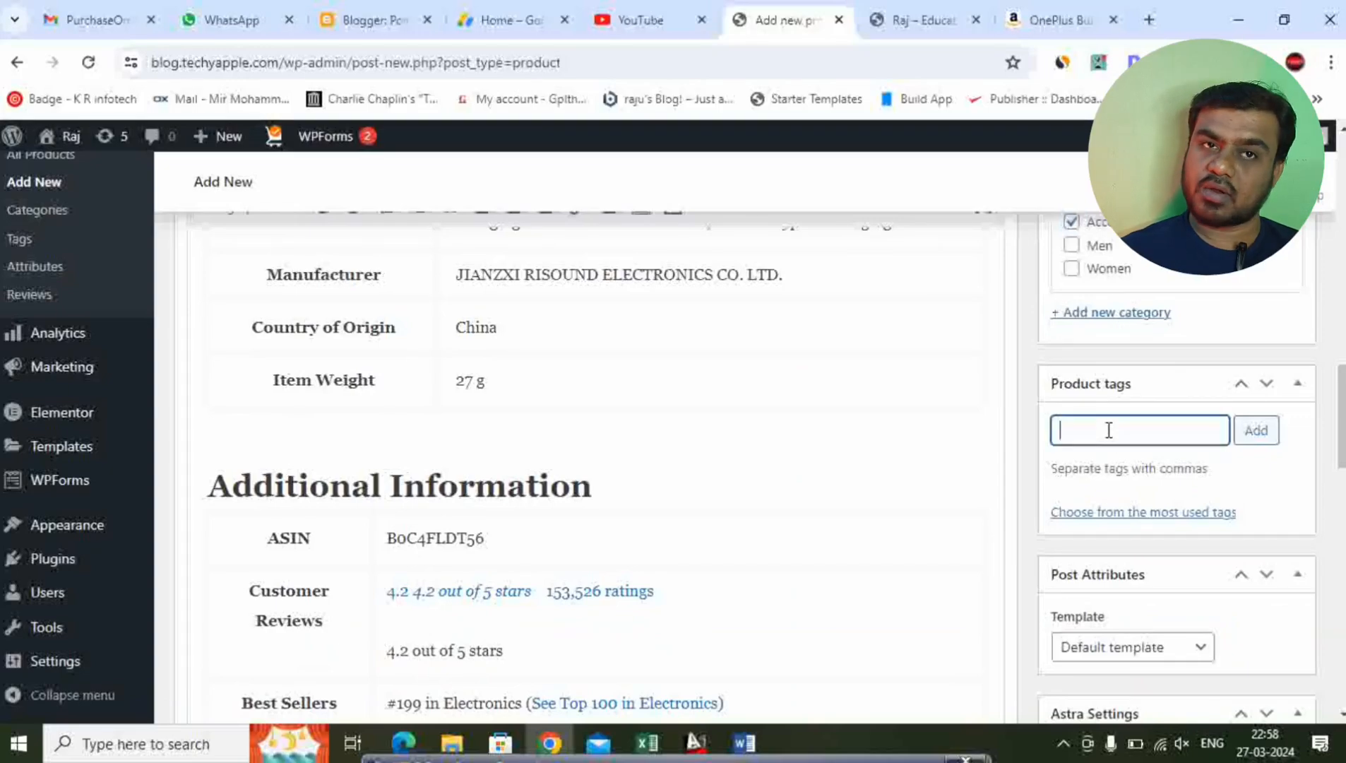
- Publish the OnePlus Bullets Z2 product
scroll(1107, 434, down, 5)
scroll(1111, 439, up, 15)
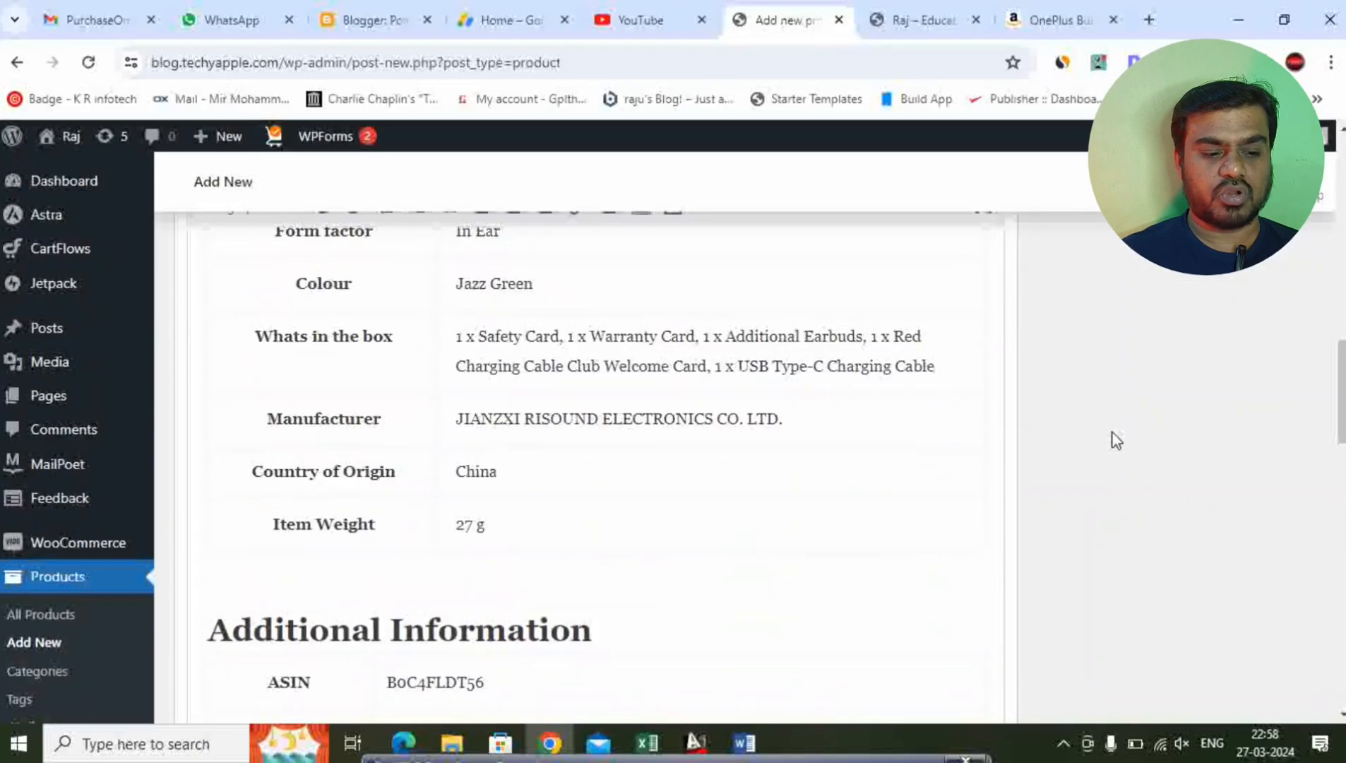
scroll(1192, 478, down, 2)
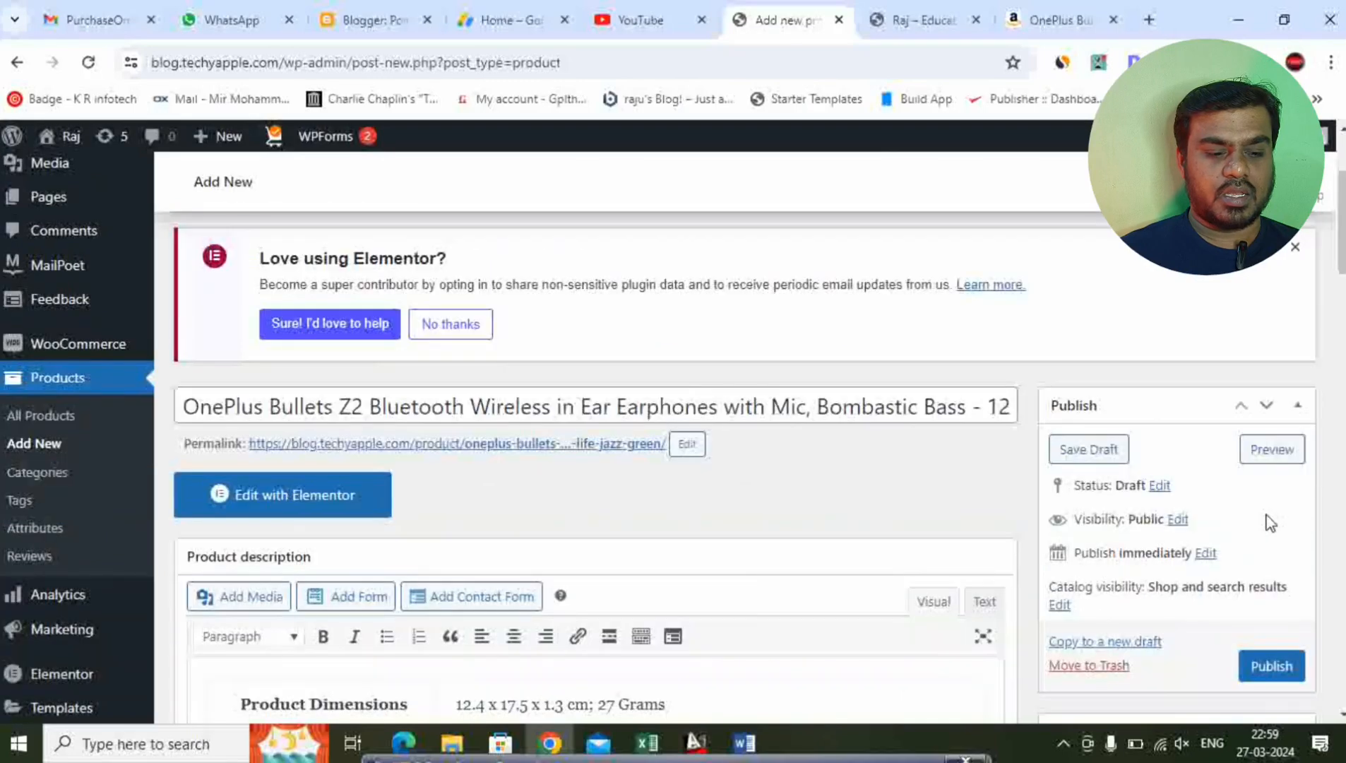
click(1271, 666)
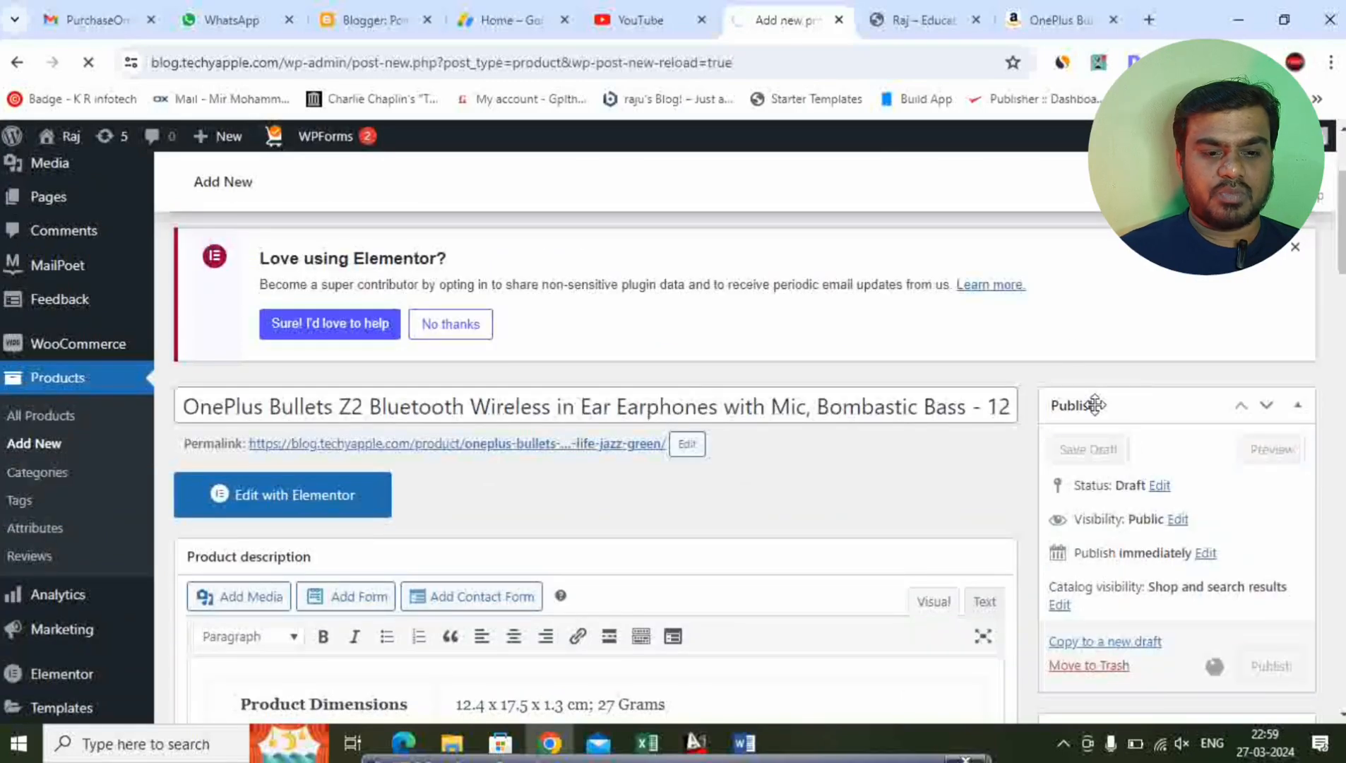
scroll(1059, 389, down, 3)
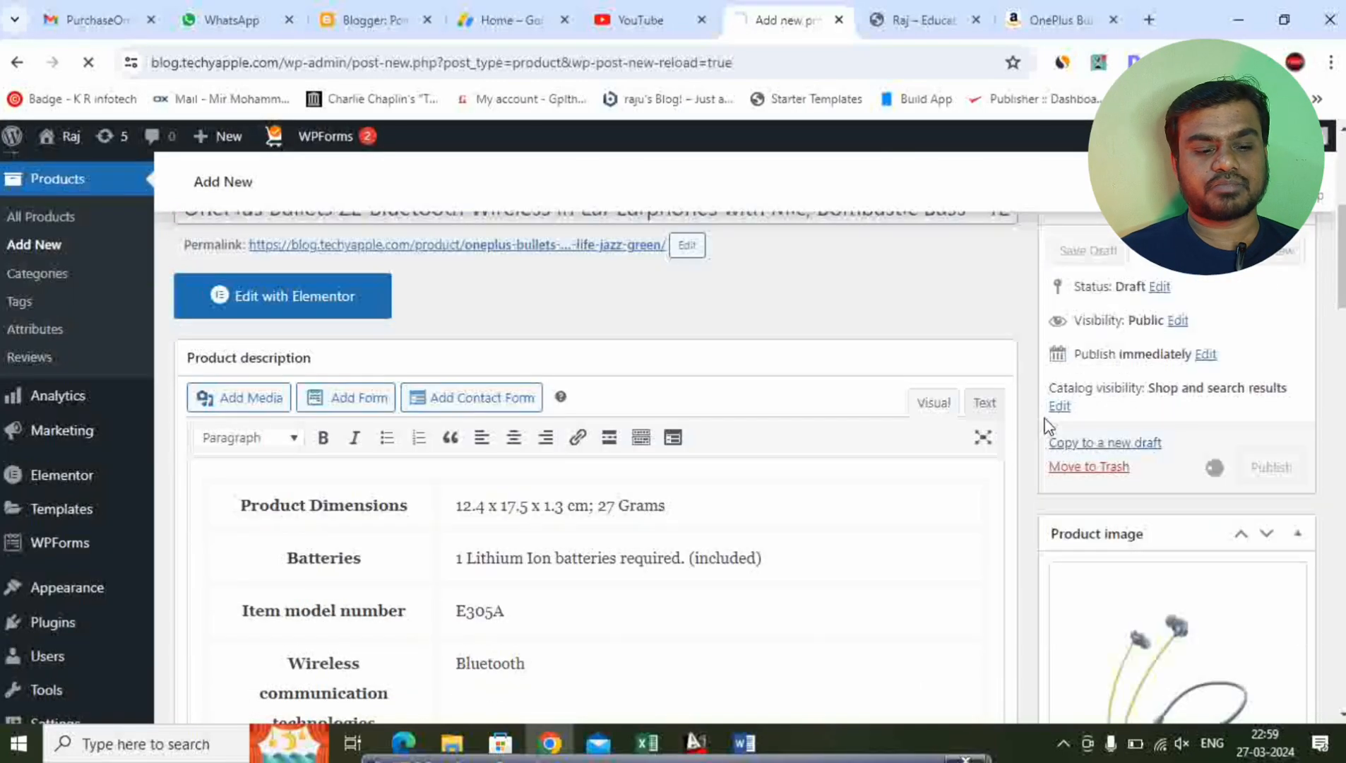
scroll(1031, 405, down, 3)
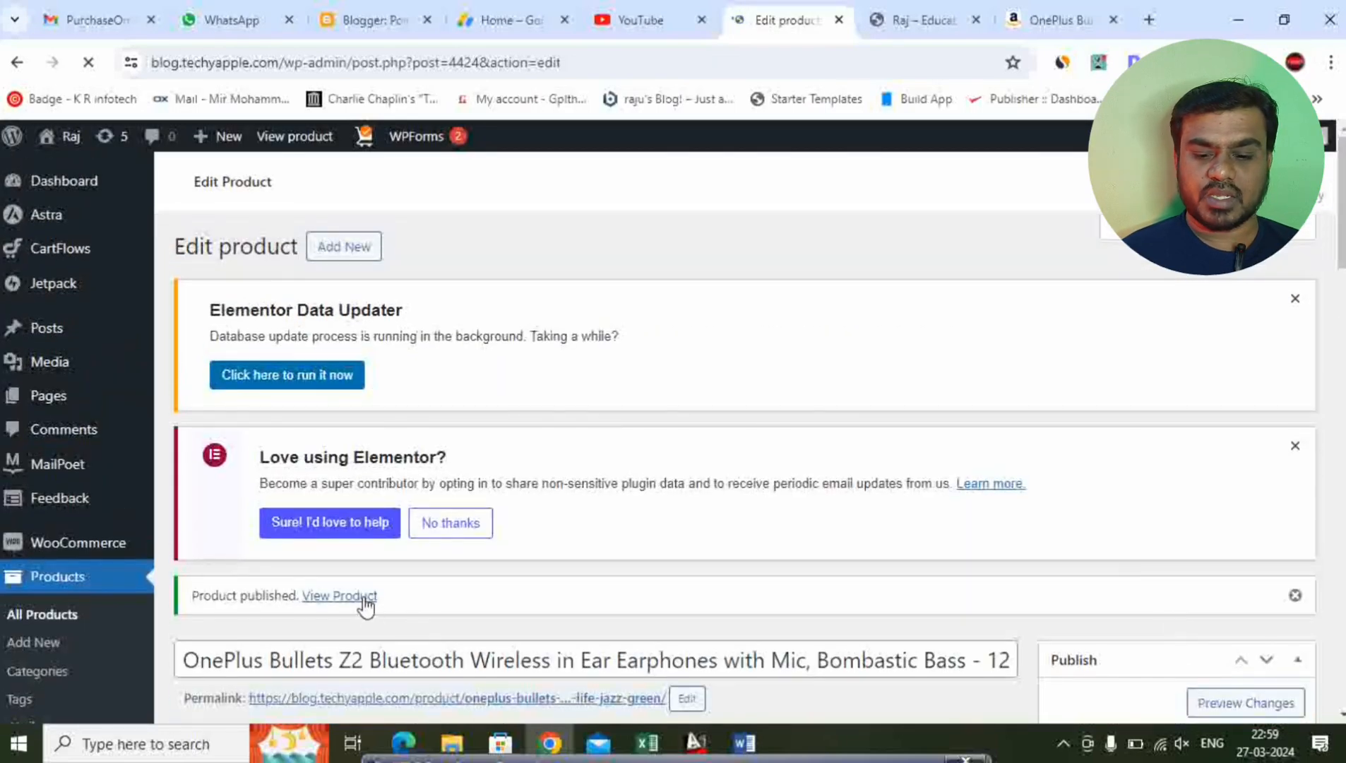
- View the published product page, review its image, price and short description, and test the Buy Now link to Amazon
click(364, 597)
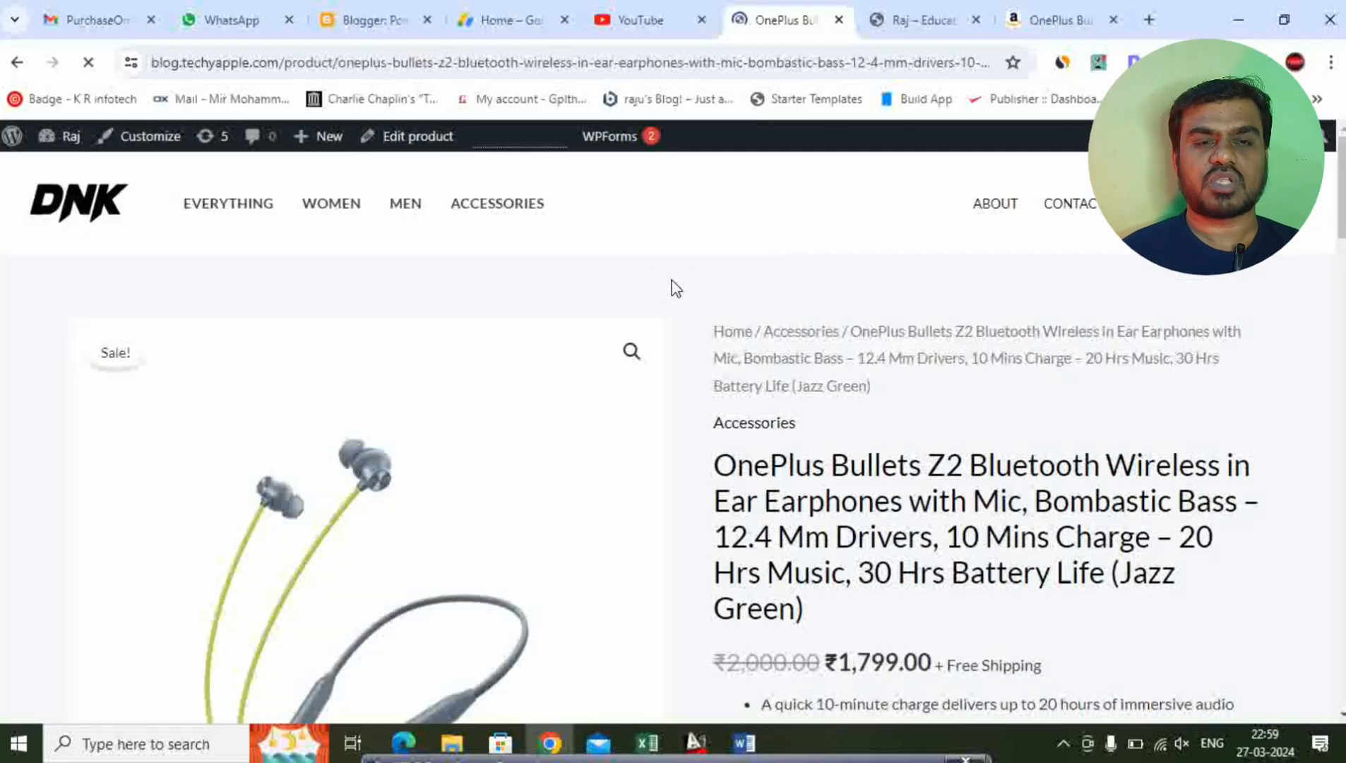
scroll(674, 289, down, 4)
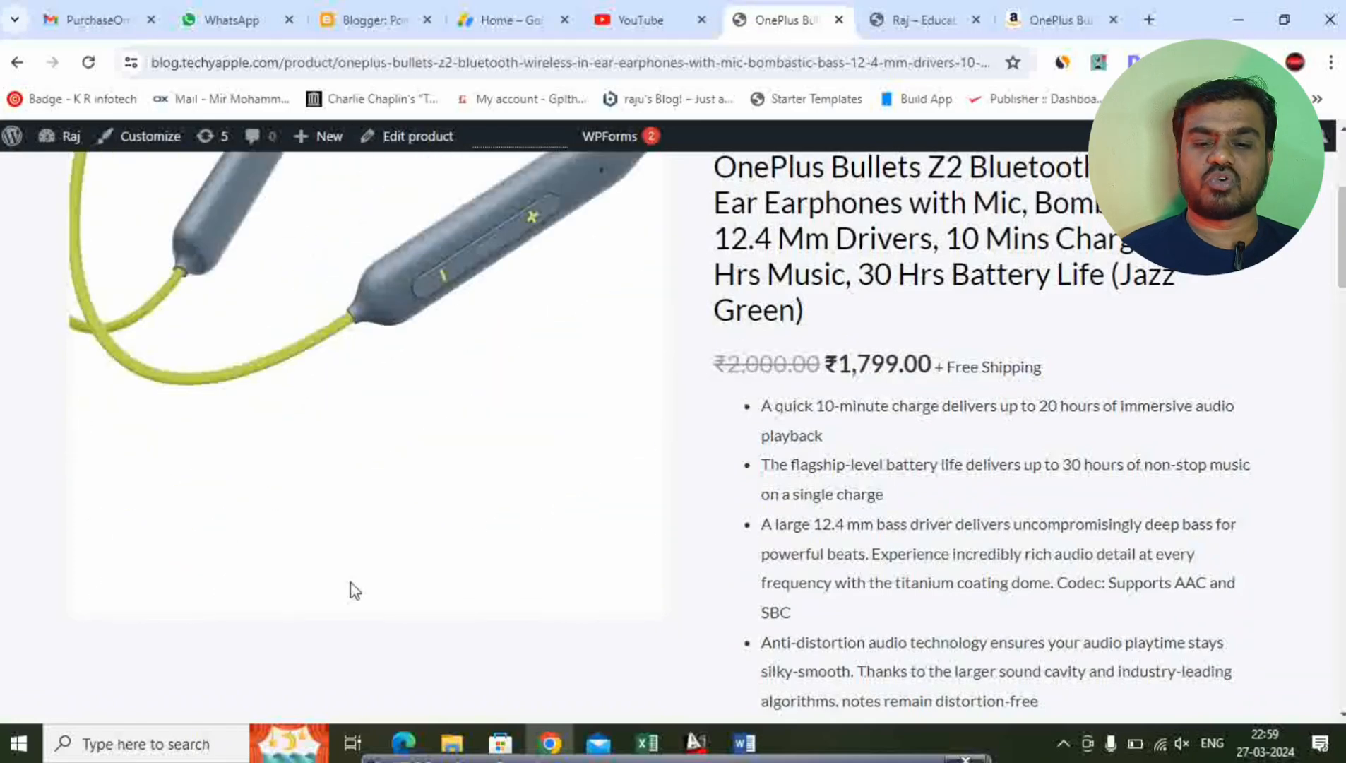
scroll(800, 347, down, 4)
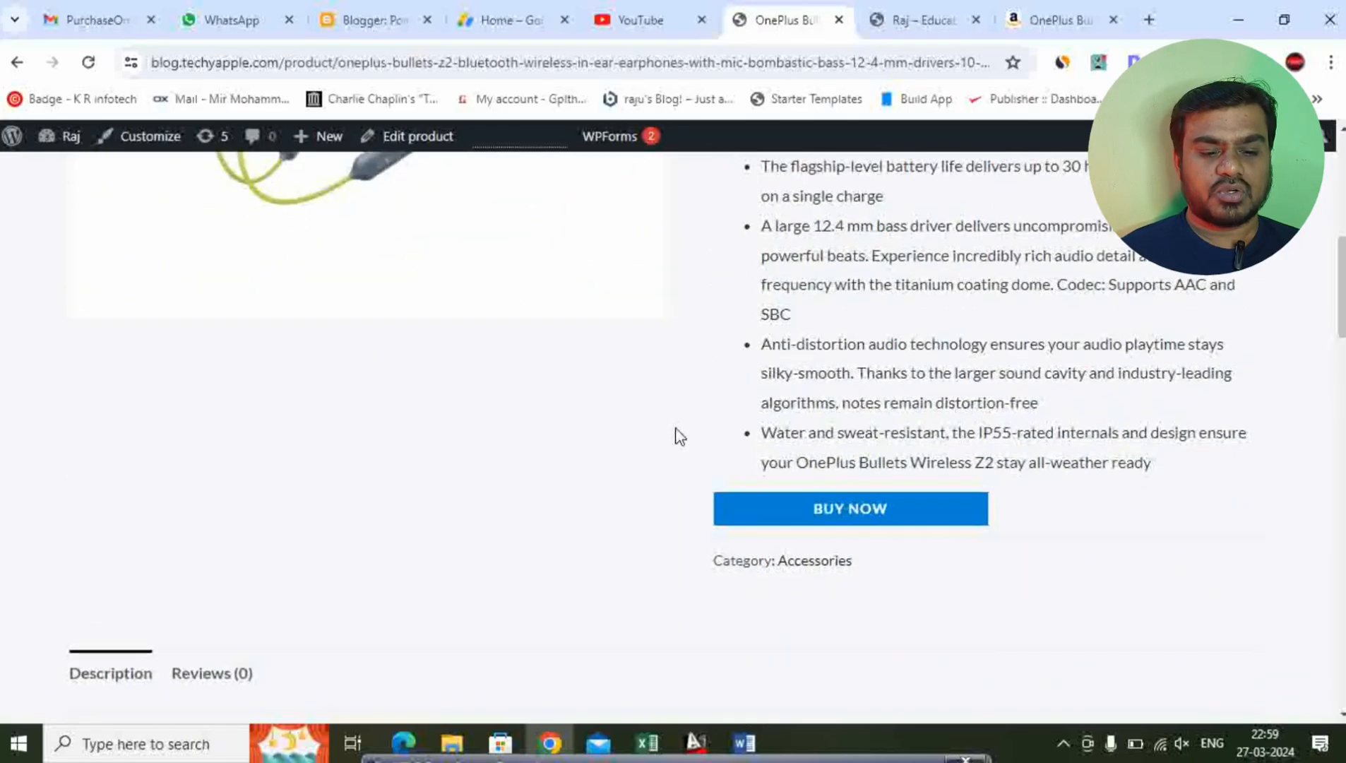
click(838, 521)
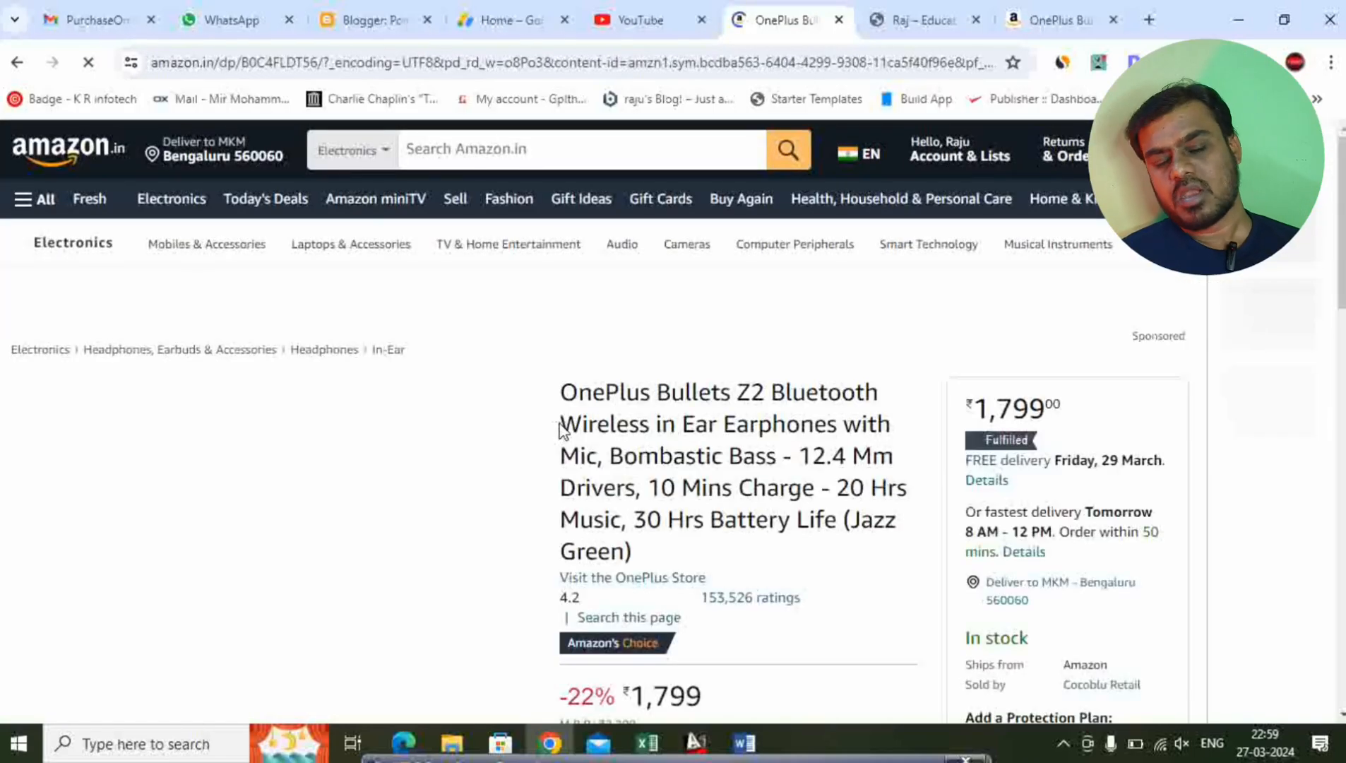
scroll(616, 456, down, 4)
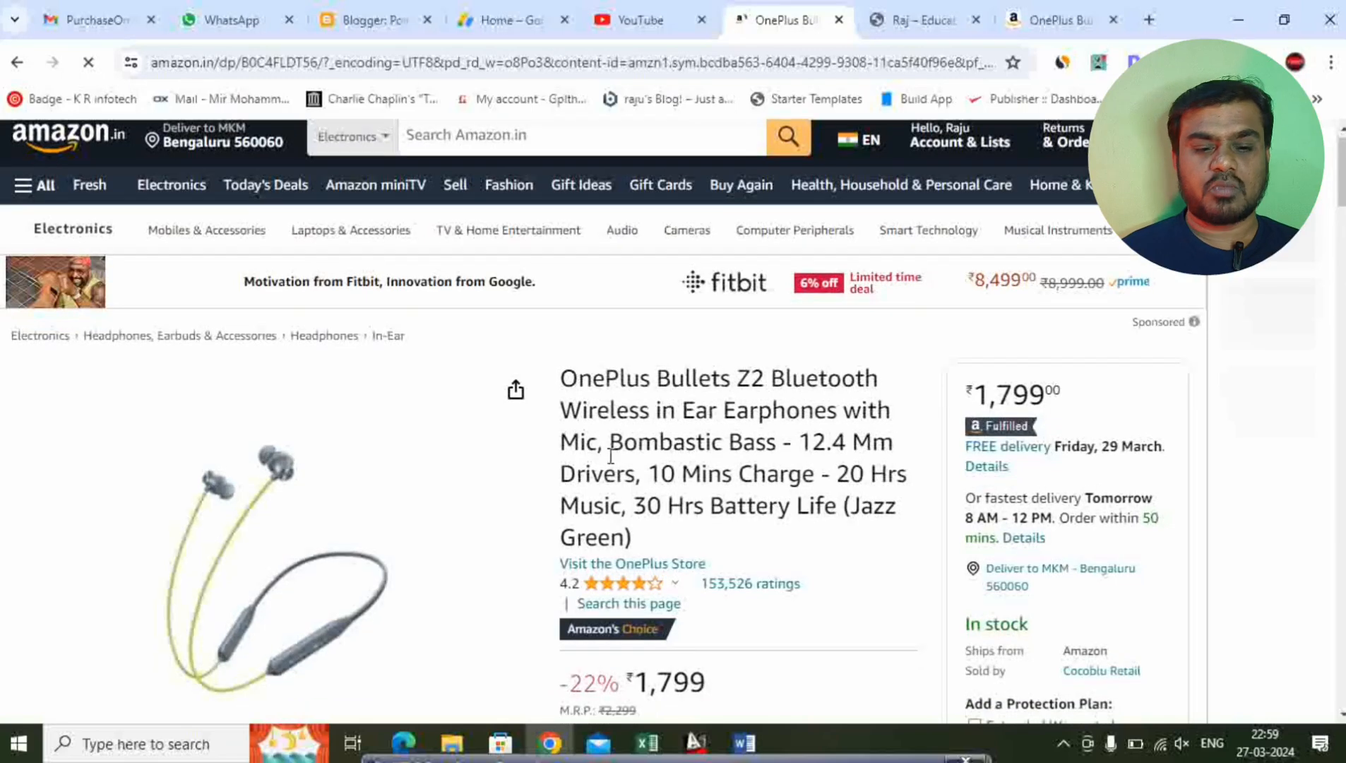